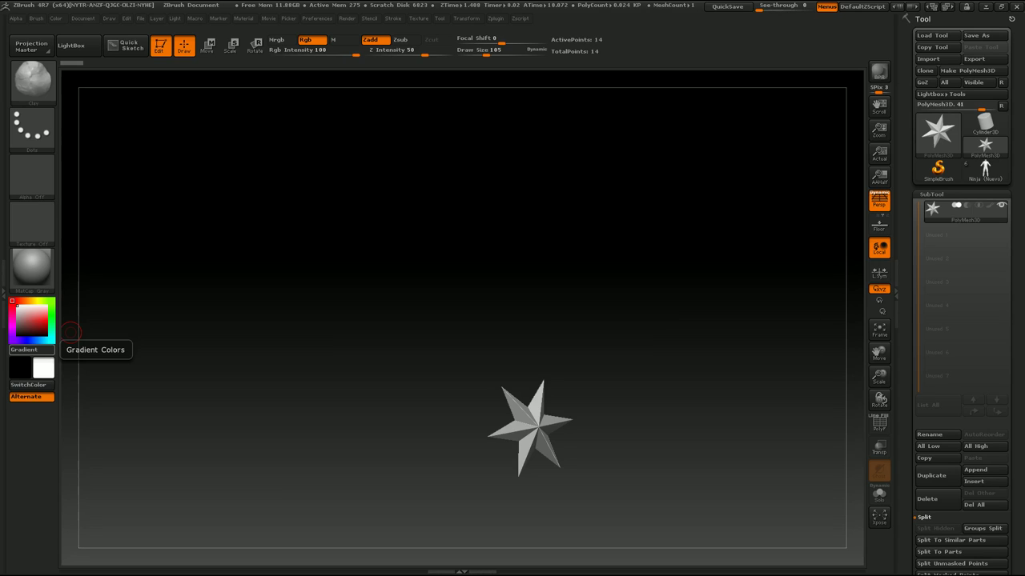
Step: Replace the star with the stock Nickz_humanMaleAverage model from LightBox
{"action": "mouse_move", "coordinate": [604, 450]}
{"action": "left_mouse_down"}
{"action": "mouse_move", "coordinate": [592, 451]}
{"action": "mouse_move", "coordinate": [613, 456]}
{"action": "mouse_move", "coordinate": [567, 366]}
{"action": "mouse_move", "coordinate": [593, 446]}
{"action": "mouse_move", "coordinate": [553, 420]}
{"action": "left_mouse_up"}
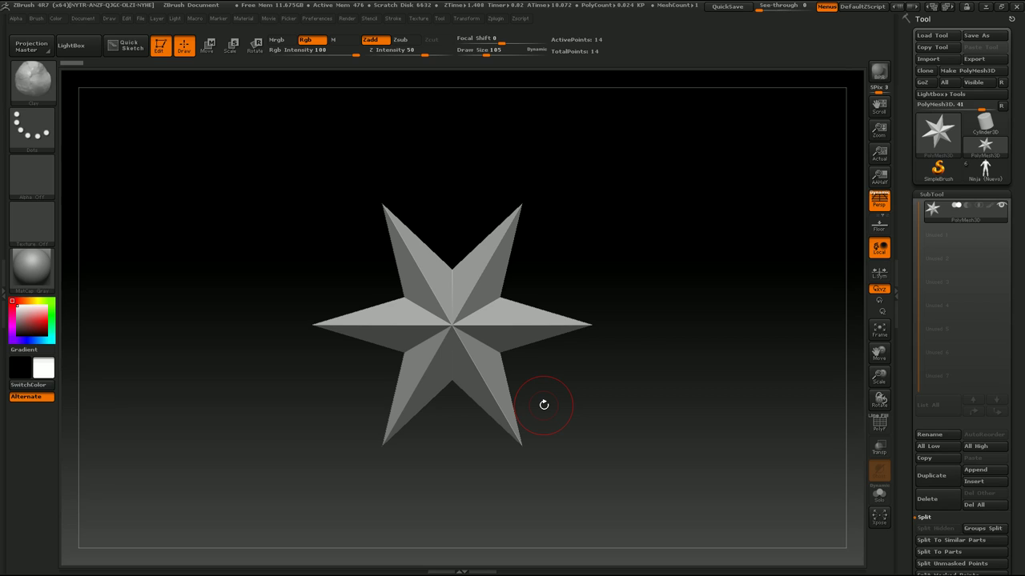
{"action": "left_click_drag", "start_coordinate": [541, 377], "coordinate": [543, 376], "text": "alt"}
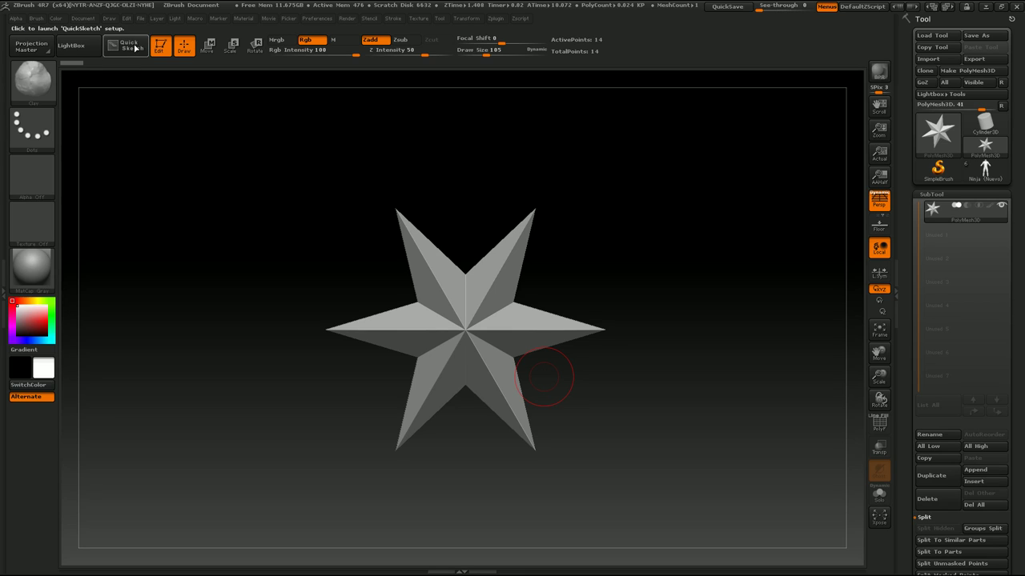
{"action": "key", "text": "comma"}
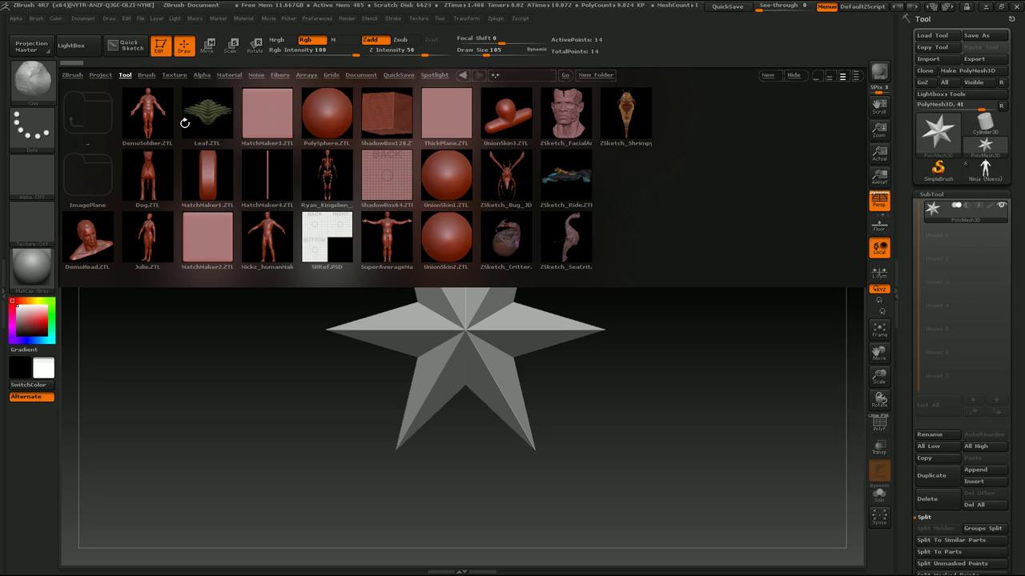
{"action": "double_click", "coordinate": [272, 228]}
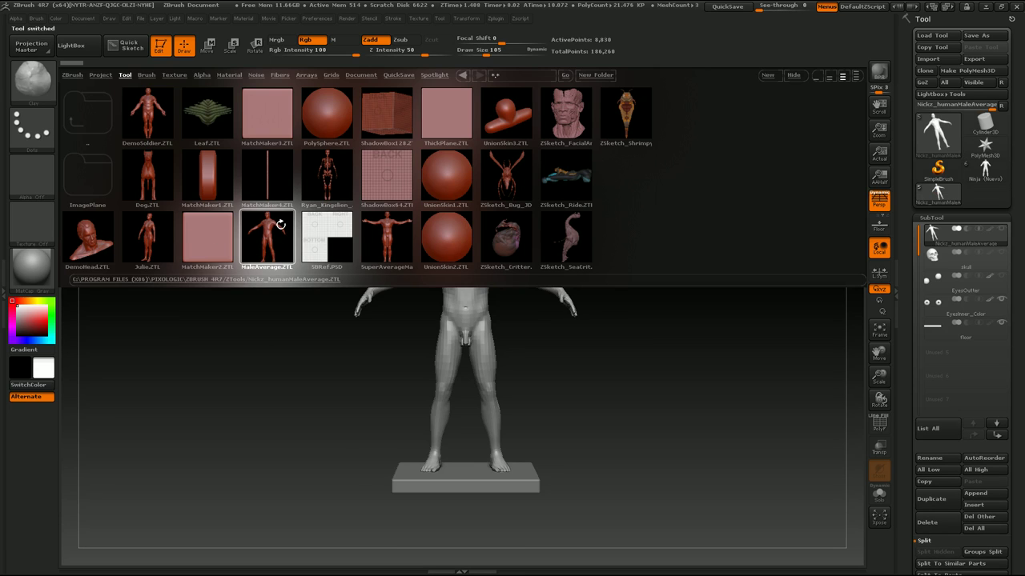
{"action": "key", "text": "comma"}
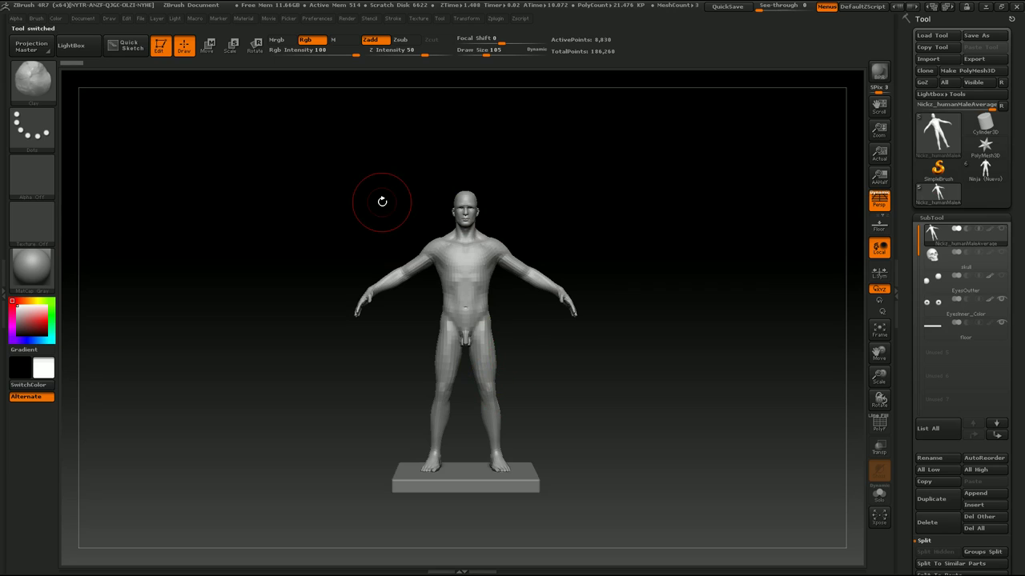
{"action": "key", "text": "comma"}
{"action": "key", "text": "comma"}
Step: Turn the male model to a three-quarter view and hide its floor subtool
{"action": "left_click_drag", "start_coordinate": [544, 376], "coordinate": [555, 388]}
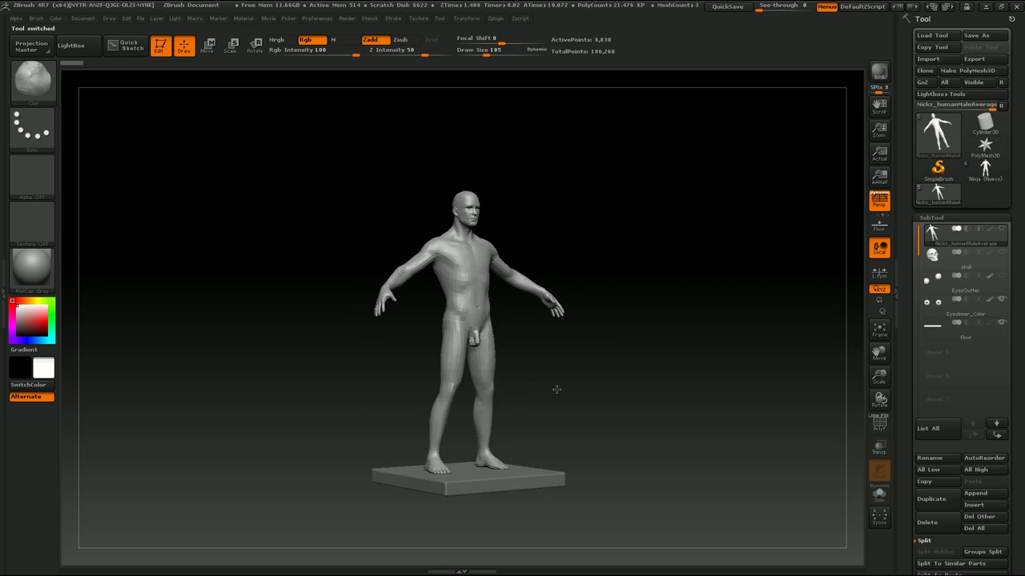
{"action": "scroll", "coordinate": [946, 218], "scroll_direction": "down", "scroll_amount": 1}
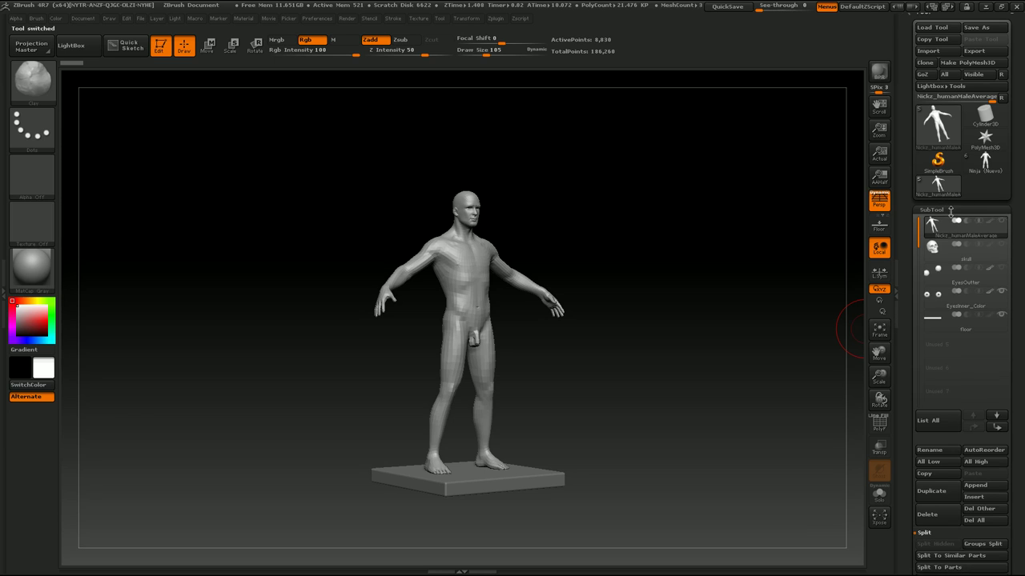
{"action": "scroll", "coordinate": [946, 218], "scroll_direction": "up", "scroll_amount": 1}
{"action": "scroll", "coordinate": [947, 224], "scroll_direction": "down", "scroll_amount": 1}
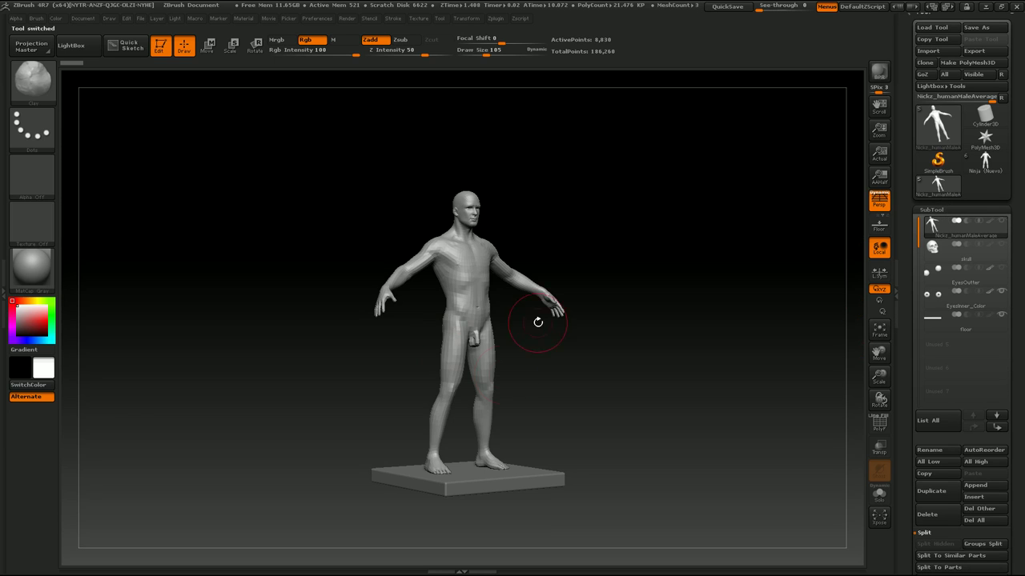
{"action": "mouse_move", "coordinate": [502, 385]}
{"action": "left_mouse_down"}
{"action": "mouse_move", "coordinate": [575, 378]}
{"action": "mouse_move", "coordinate": [539, 389]}
{"action": "mouse_move", "coordinate": [537, 370]}
{"action": "left_mouse_up"}
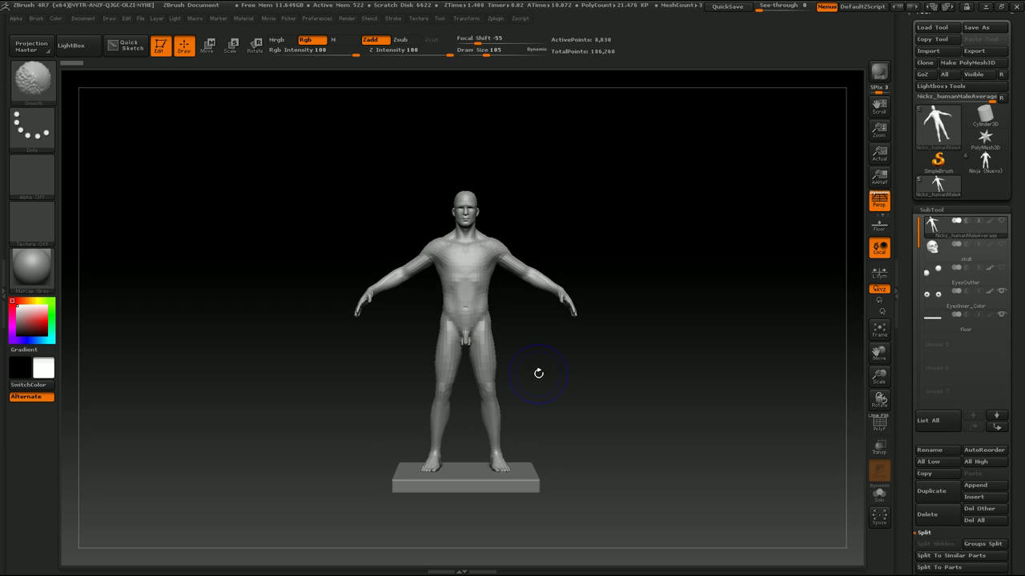
{"action": "left_click", "coordinate": [1002, 314]}
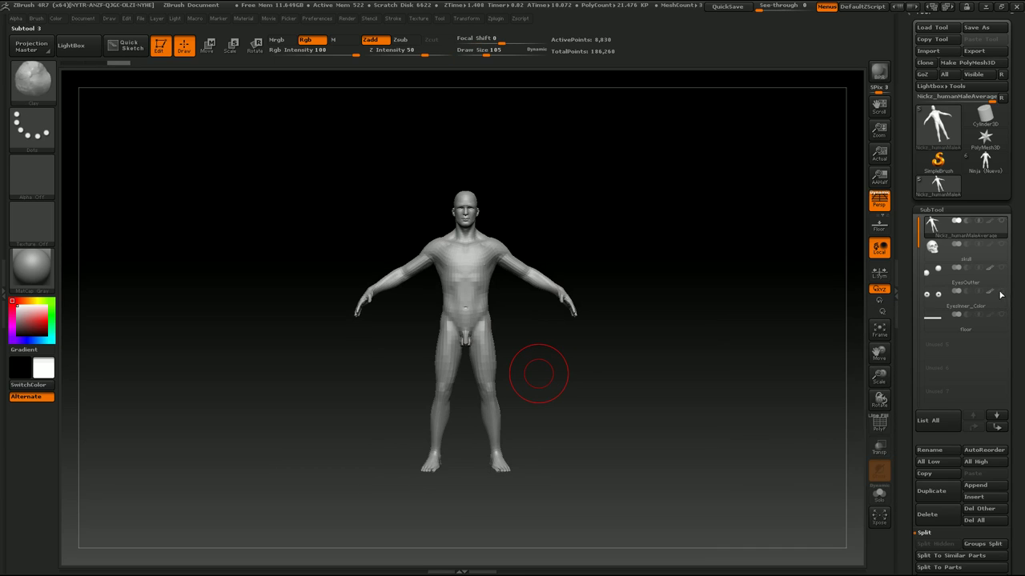
{"action": "mouse_move", "coordinate": [583, 347]}
{"action": "left_mouse_down"}
{"action": "mouse_move", "coordinate": [597, 370]}
{"action": "mouse_move", "coordinate": [598, 313]}
{"action": "mouse_move", "coordinate": [459, 350]}
{"action": "mouse_move", "coordinate": [488, 393]}
{"action": "mouse_move", "coordinate": [473, 393]}
{"action": "mouse_move", "coordinate": [516, 392]}
{"action": "mouse_move", "coordinate": [465, 278]}
{"action": "left_mouse_up"}
{"action": "key", "text": "shift+f"}
{"action": "key", "text": "shift+f"}
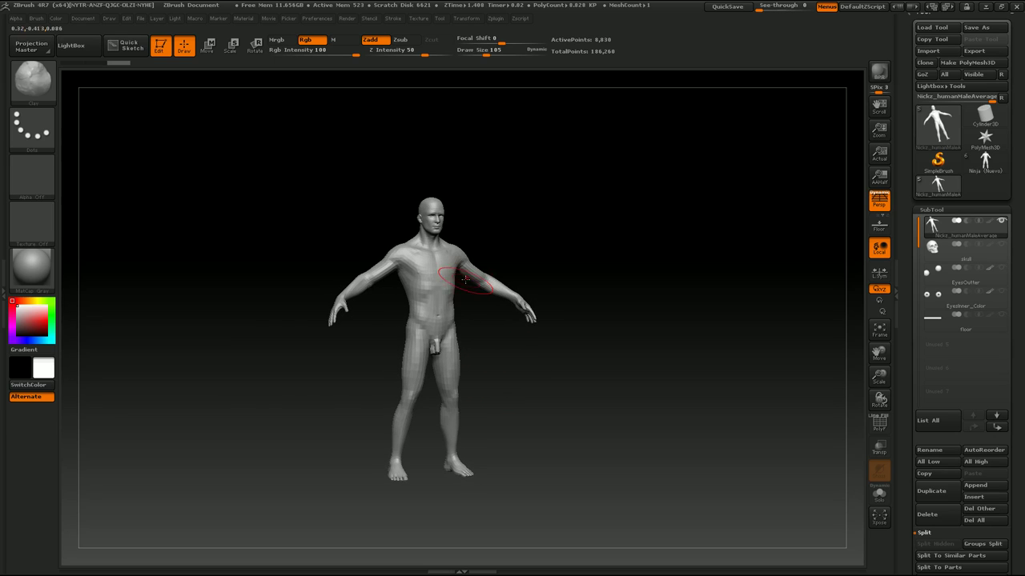
{"action": "key", "text": "shift+f"}
{"action": "key", "text": "shift+f"}
{"action": "key", "text": "shift+f"}
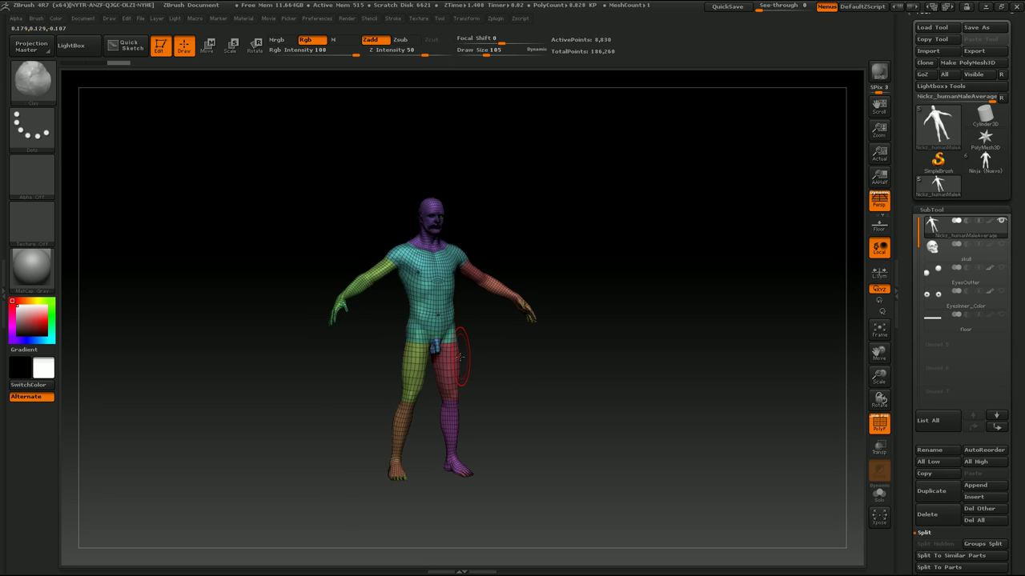
{"action": "mouse_move", "coordinate": [459, 355]}
{"action": "left_mouse_down"}
{"action": "mouse_move", "coordinate": [507, 370]}
{"action": "mouse_move", "coordinate": [576, 369]}
{"action": "mouse_move", "coordinate": [483, 364]}
{"action": "left_mouse_up"}
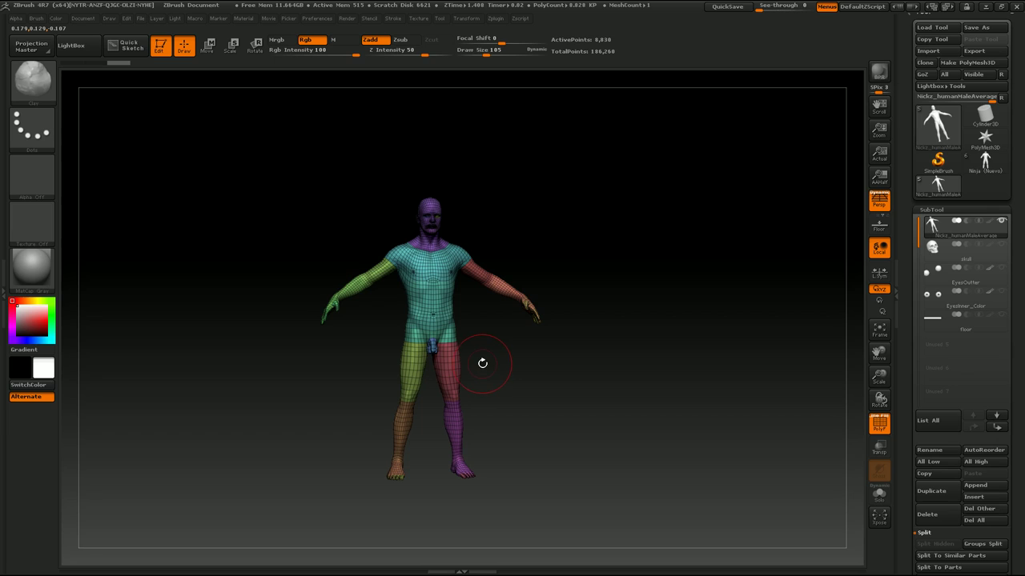
{"action": "key", "text": "shift+f"}
{"action": "key", "text": "shift+f"}
{"action": "key", "text": "shift+f"}
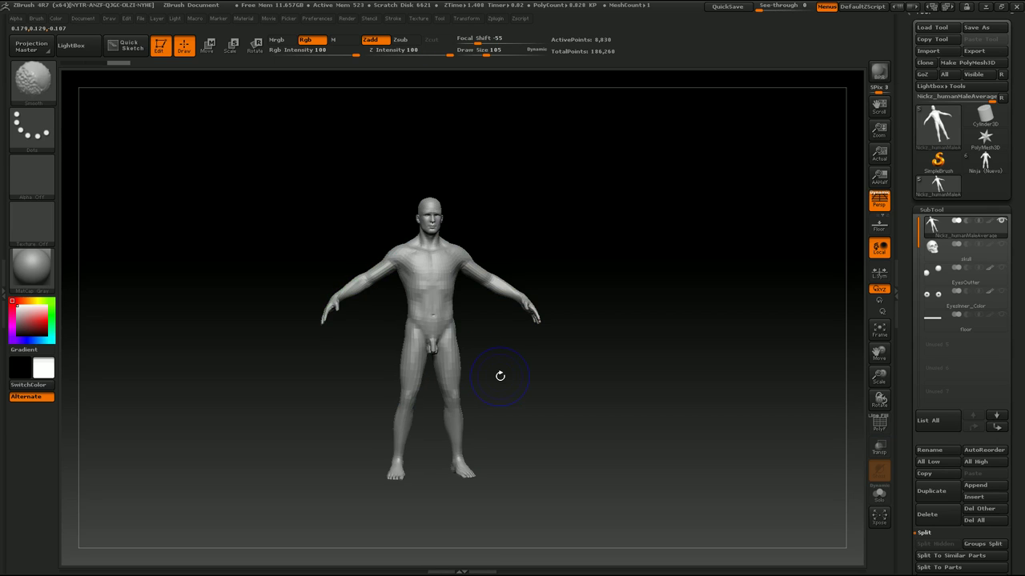
{"action": "key", "text": "shift+f"}
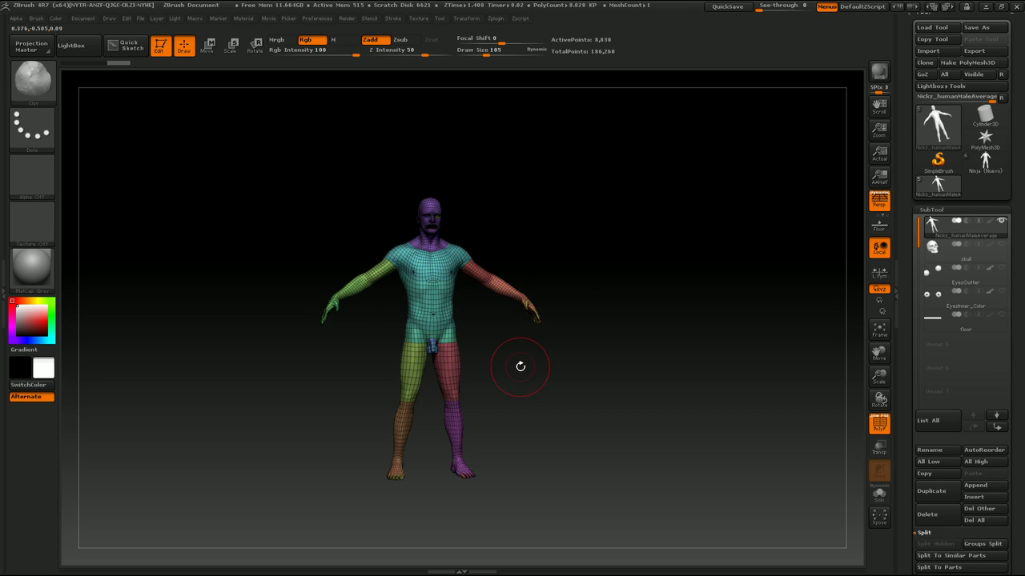
{"action": "key", "text": "shift+f"}
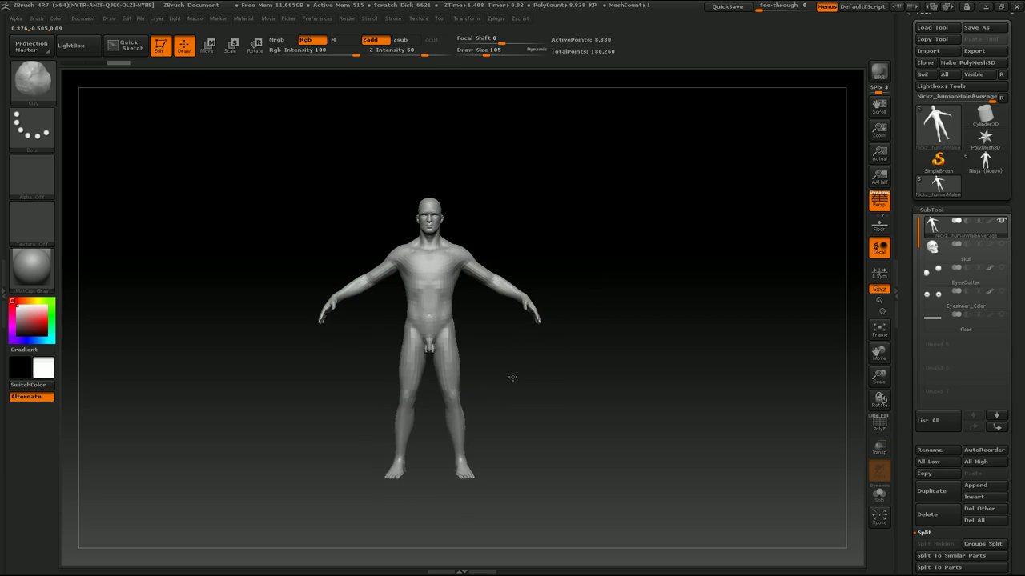
{"action": "left_click_drag", "start_coordinate": [512, 373], "coordinate": [428, 128], "text": "alt"}
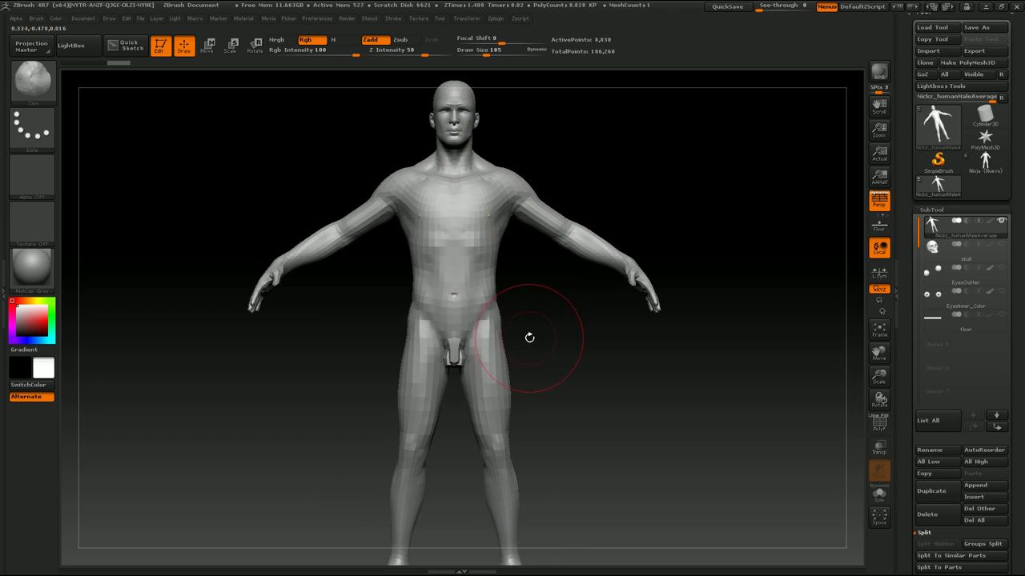
{"action": "key", "text": "shift+f"}
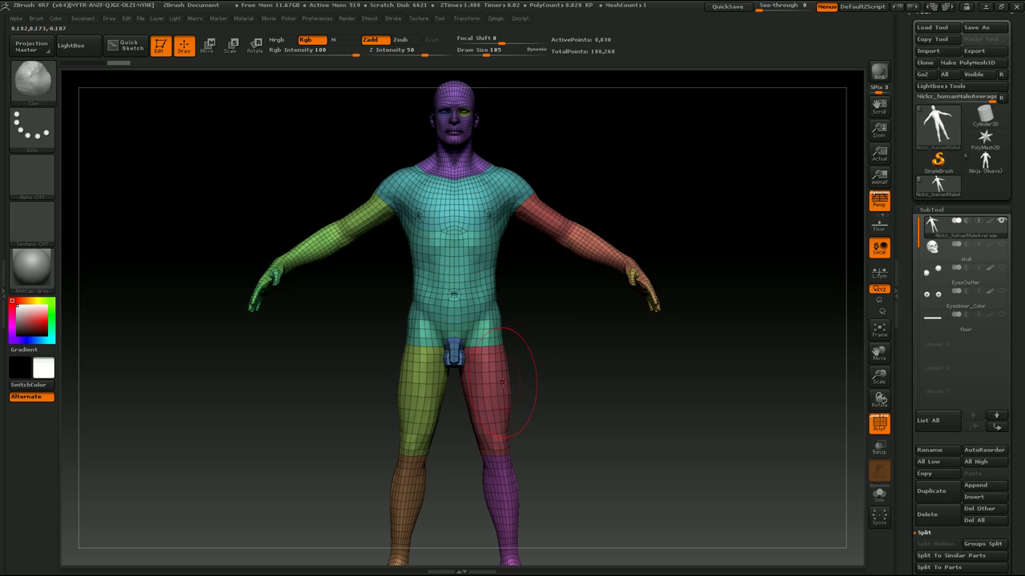
{"action": "mouse_move", "coordinate": [524, 372]}
{"action": "left_mouse_down"}
{"action": "mouse_move", "coordinate": [561, 376]}
{"action": "mouse_move", "coordinate": [496, 374]}
{"action": "mouse_move", "coordinate": [520, 352]}
{"action": "mouse_move", "coordinate": [508, 345]}
{"action": "mouse_move", "coordinate": [505, 365]}
{"action": "mouse_move", "coordinate": [457, 377]}
{"action": "mouse_move", "coordinate": [492, 393]}
{"action": "mouse_move", "coordinate": [451, 298]}
{"action": "left_mouse_up"}
{"action": "left_click", "coordinate": [440, 380], "text": "ctrl+shift"}
{"action": "left_click", "coordinate": [424, 402], "text": "ctrl+shift"}
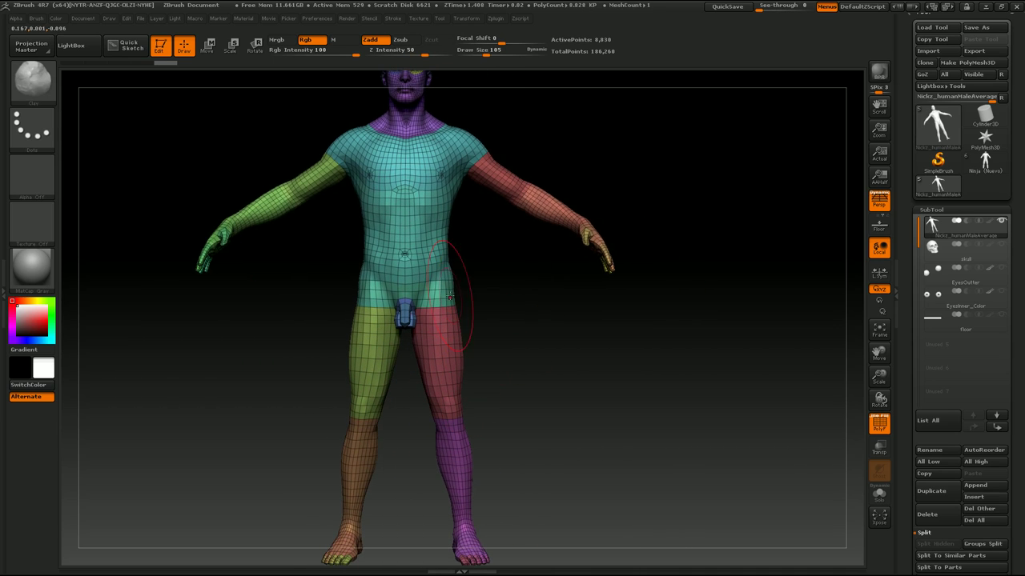
{"action": "key", "text": "s"}
{"action": "mouse_move", "coordinate": [422, 265]}
{"action": "left_mouse_down"}
{"action": "mouse_move", "coordinate": [410, 266]}
{"action": "mouse_move", "coordinate": [438, 271]}
{"action": "mouse_move", "coordinate": [396, 273]}
{"action": "mouse_move", "coordinate": [373, 313]}
{"action": "left_mouse_up"}
{"action": "key", "text": "shift+f"}
{"action": "key", "text": "s"}
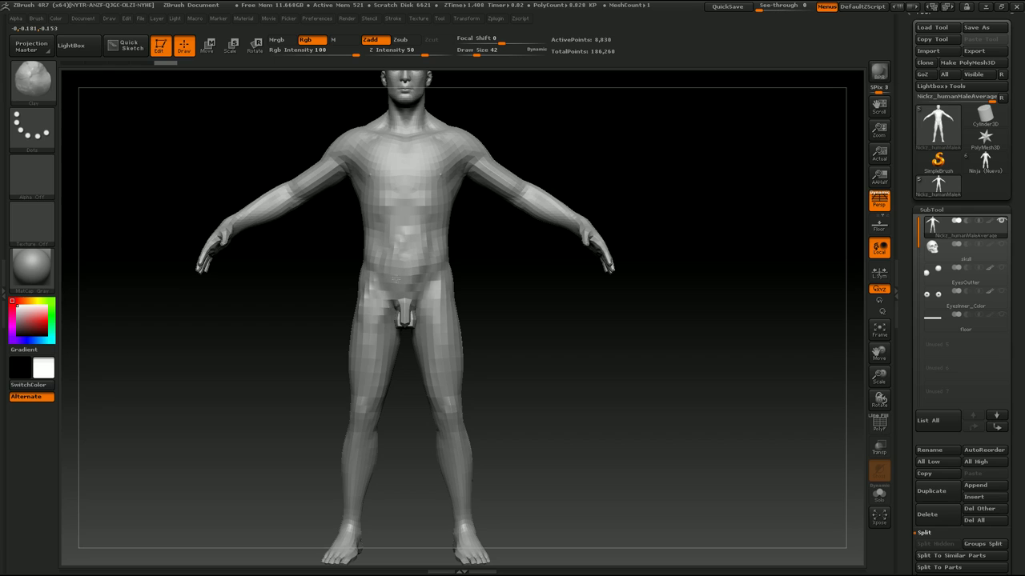
Step: Undo the stray abdomen stroke, hide and restore the left thigh, and turn PolyFrame on
{"action": "key", "text": "ctrl+z"}
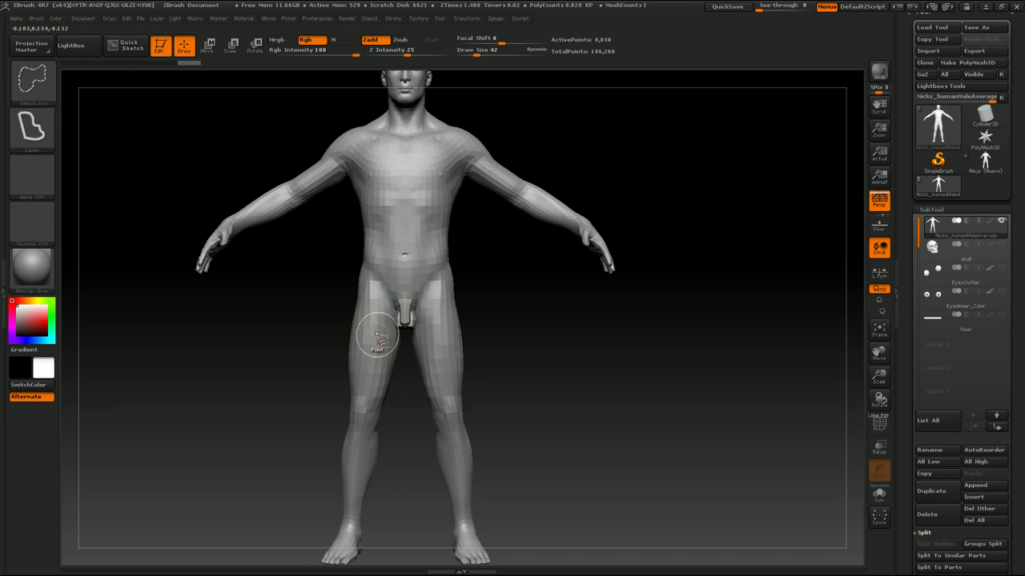
{"action": "left_click", "coordinate": [376, 336], "text": "ctrl+shift"}
{"action": "left_click_drag", "start_coordinate": [416, 344], "coordinate": [392, 320], "text": "ctrl+shift"}
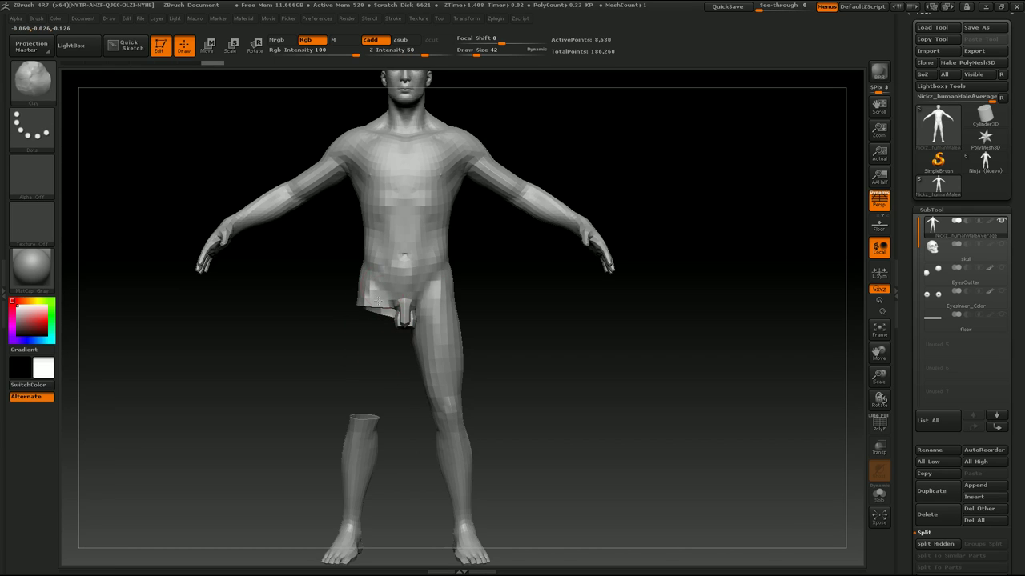
{"action": "left_click_drag", "start_coordinate": [341, 344], "coordinate": [451, 358]}
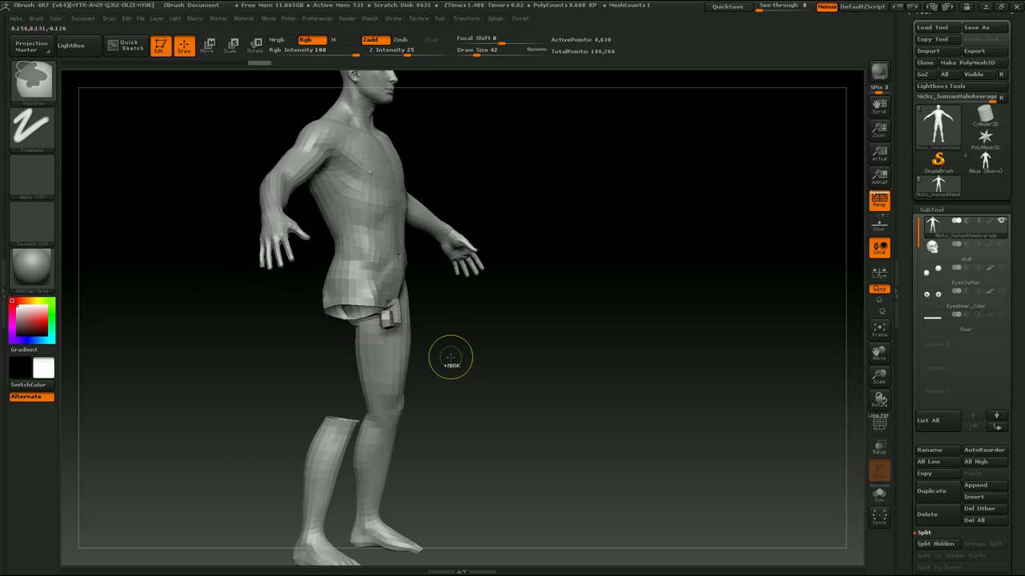
{"action": "left_click_drag", "start_coordinate": [501, 379], "coordinate": [498, 385]}
{"action": "left_click", "coordinate": [494, 377], "text": "ctrl+shift"}
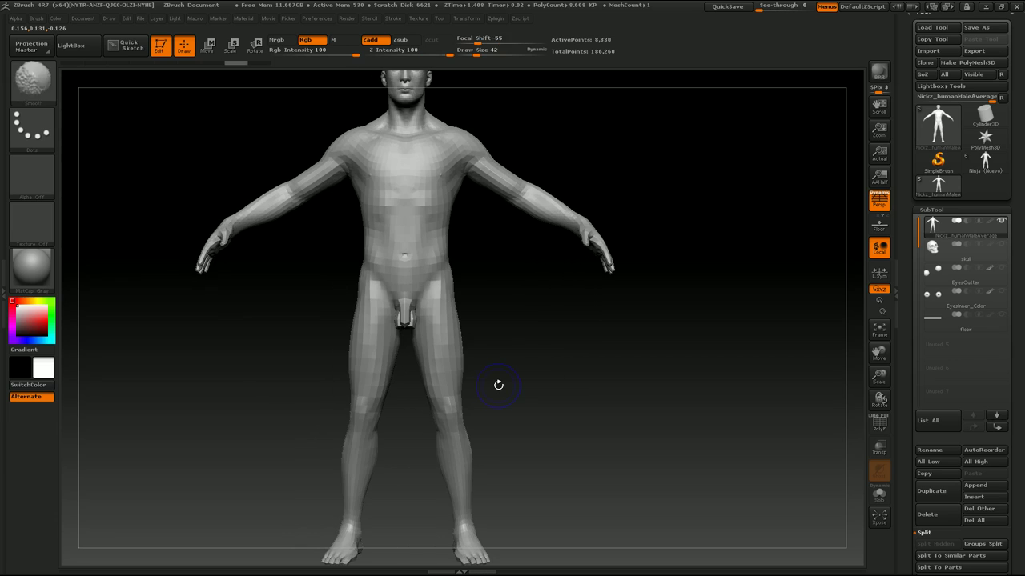
{"action": "key", "text": "shift+f"}
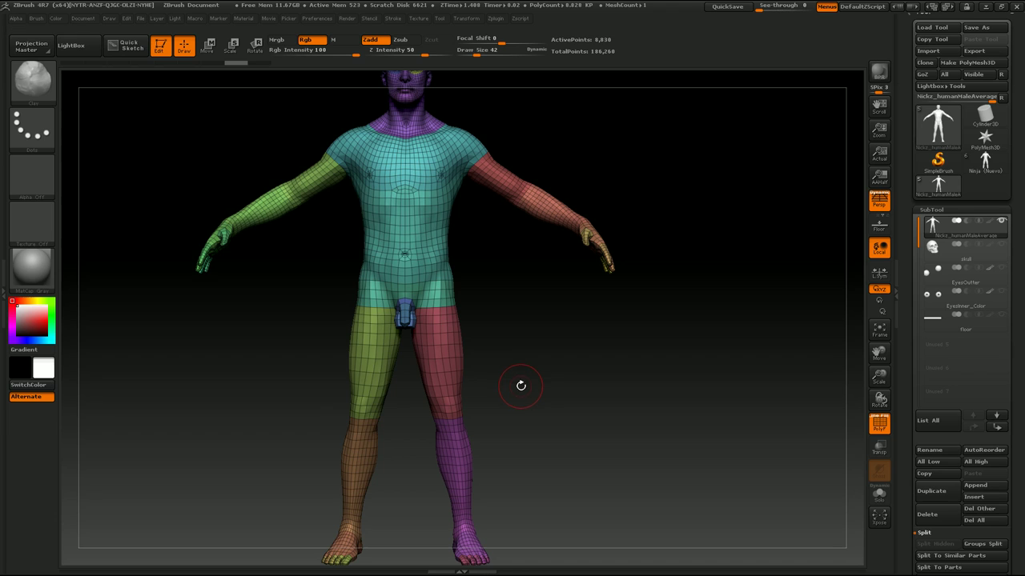
Step: Merge the mesh into one polygroup with Ctrl+W and expand the Tool palette's Polygroups subpalette
{"action": "key", "text": "ctrl+w"}
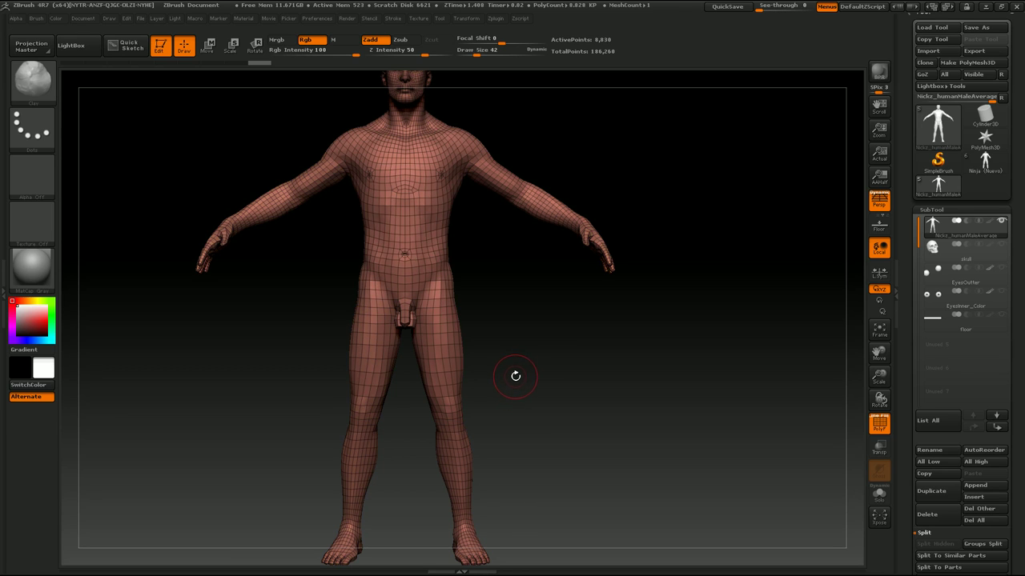
{"action": "mouse_move", "coordinate": [515, 382]}
{"action": "left_mouse_down"}
{"action": "mouse_move", "coordinate": [530, 389]}
{"action": "mouse_move", "coordinate": [521, 384]}
{"action": "left_mouse_up"}
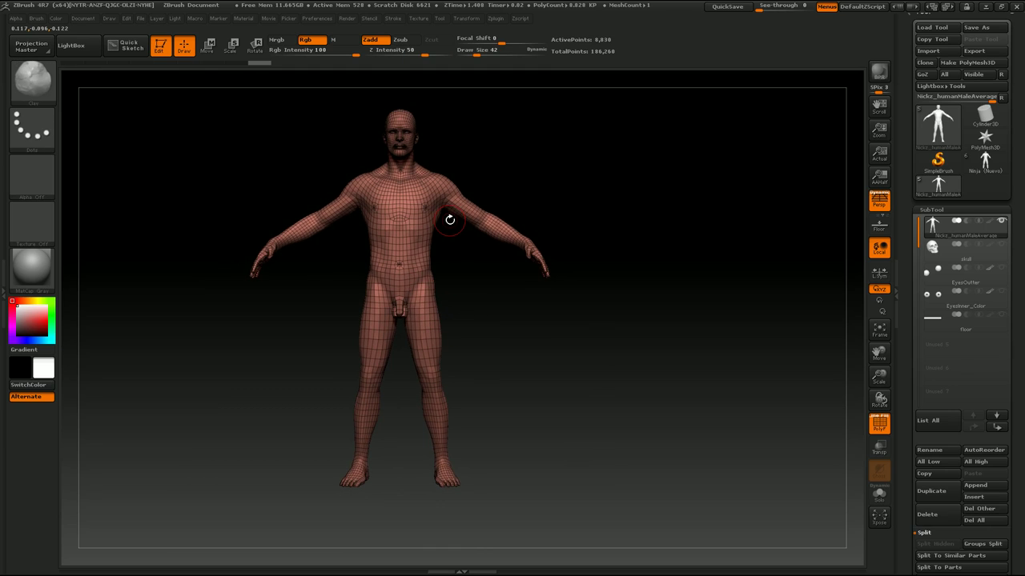
{"action": "left_click", "coordinate": [943, 210]}
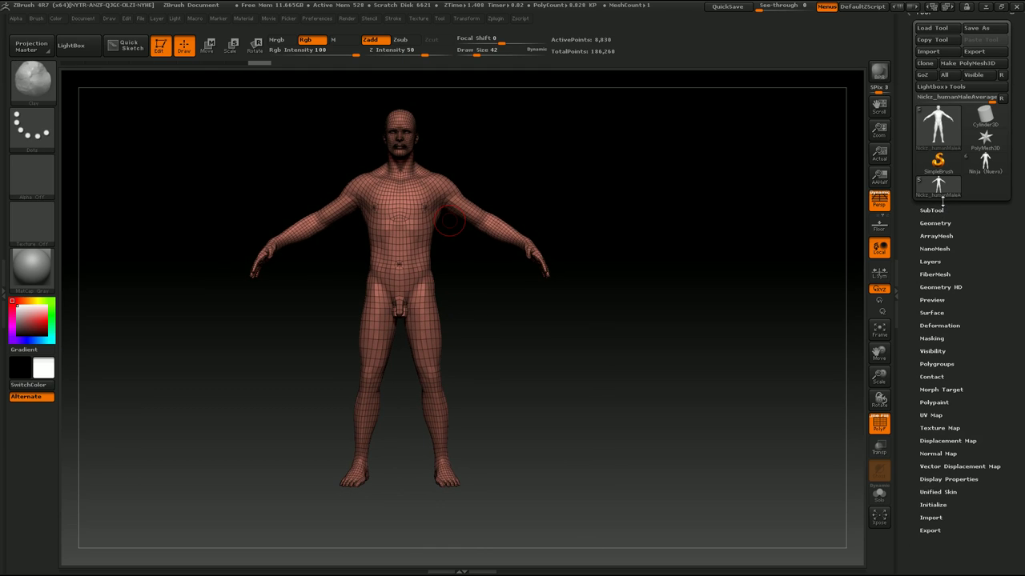
{"action": "scroll", "coordinate": [953, 288], "scroll_direction": "down", "scroll_amount": 2}
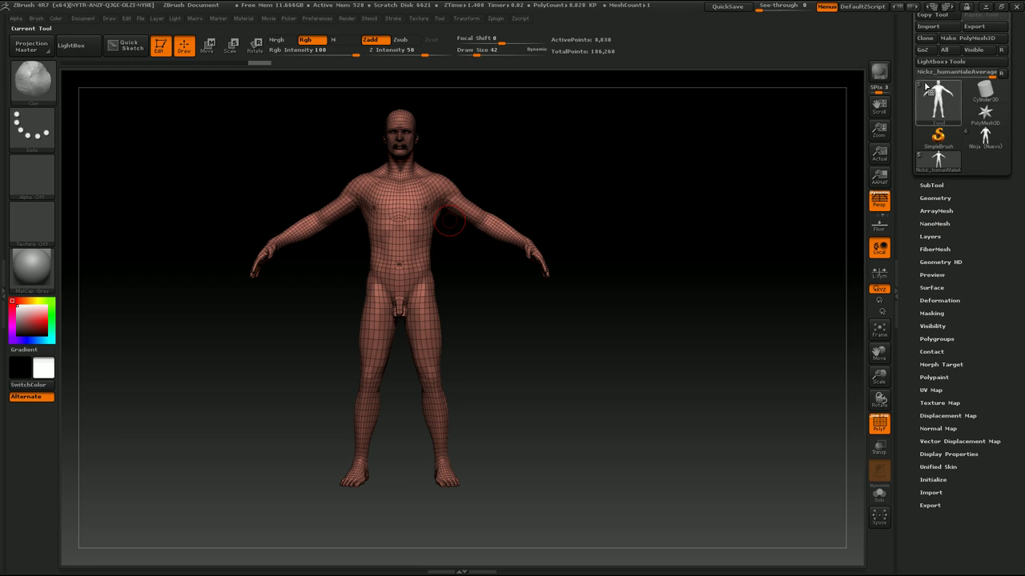
{"action": "left_click", "coordinate": [951, 339]}
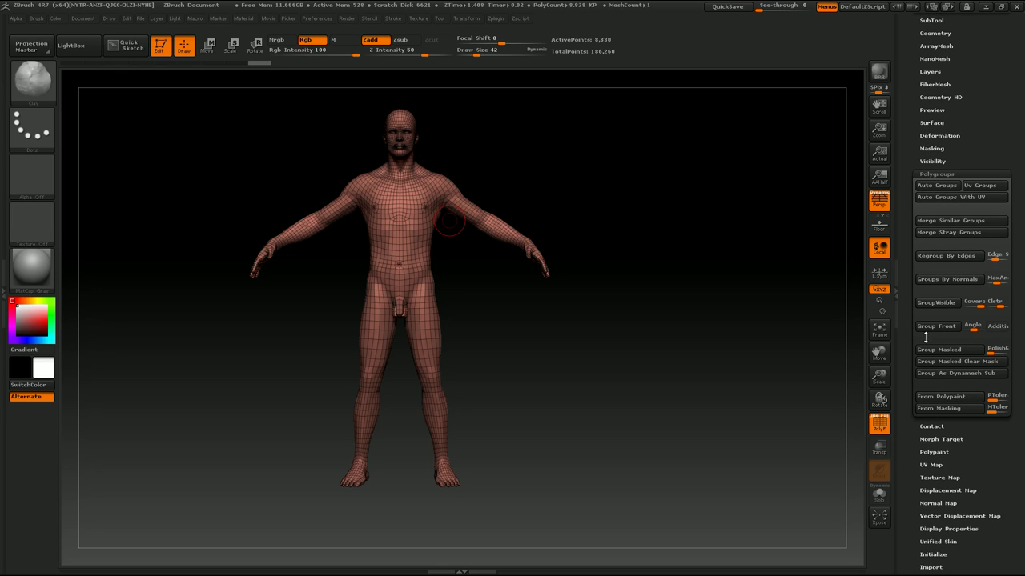
Step: Orbit the male model, return to front view and switch PolyFrame off for plain grey shading
{"action": "mouse_move", "coordinate": [587, 424]}
{"action": "left_mouse_down"}
{"action": "mouse_move", "coordinate": [602, 426]}
{"action": "mouse_move", "coordinate": [596, 444]}
{"action": "left_mouse_up"}
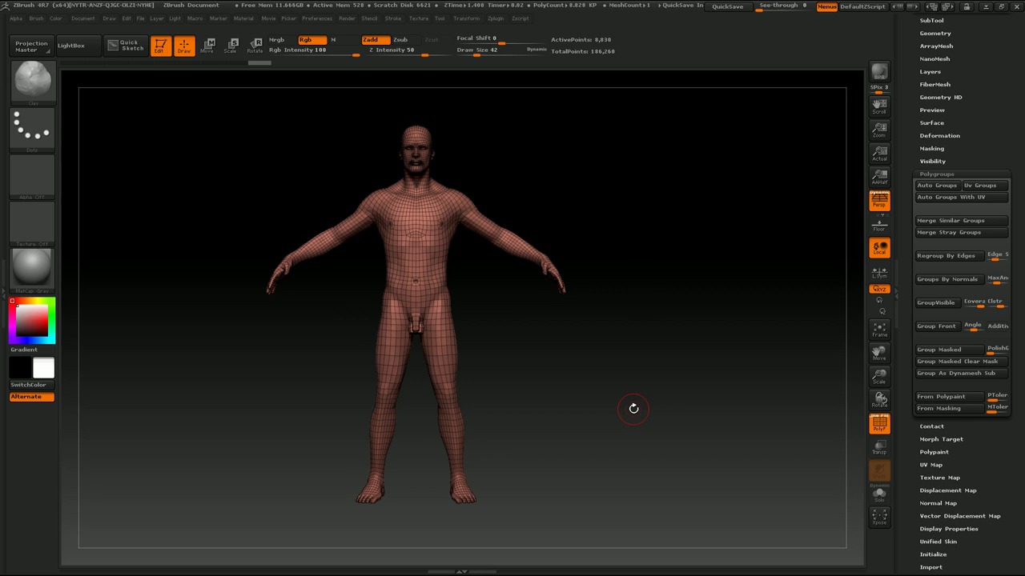
{"action": "mouse_move", "coordinate": [633, 408]}
{"action": "left_mouse_down"}
{"action": "mouse_move", "coordinate": [539, 384]}
{"action": "mouse_move", "coordinate": [569, 384]}
{"action": "left_mouse_up"}
{"action": "mouse_move", "coordinate": [483, 384]}
{"action": "left_mouse_down"}
{"action": "mouse_move", "coordinate": [526, 388]}
{"action": "mouse_move", "coordinate": [474, 386]}
{"action": "left_mouse_up"}
{"action": "key", "text": "shift+f"}
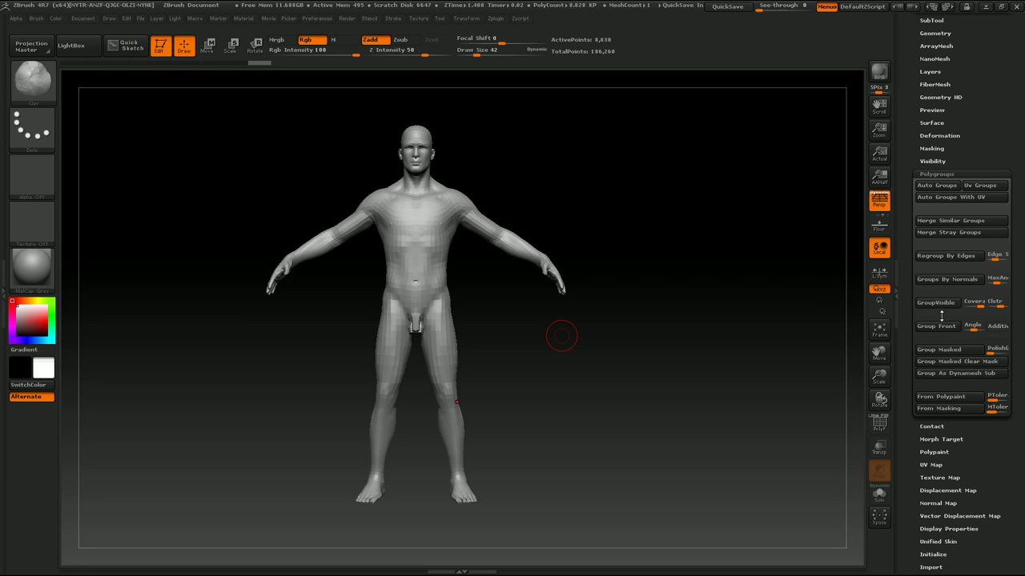
{"action": "key", "text": "ctrl"}
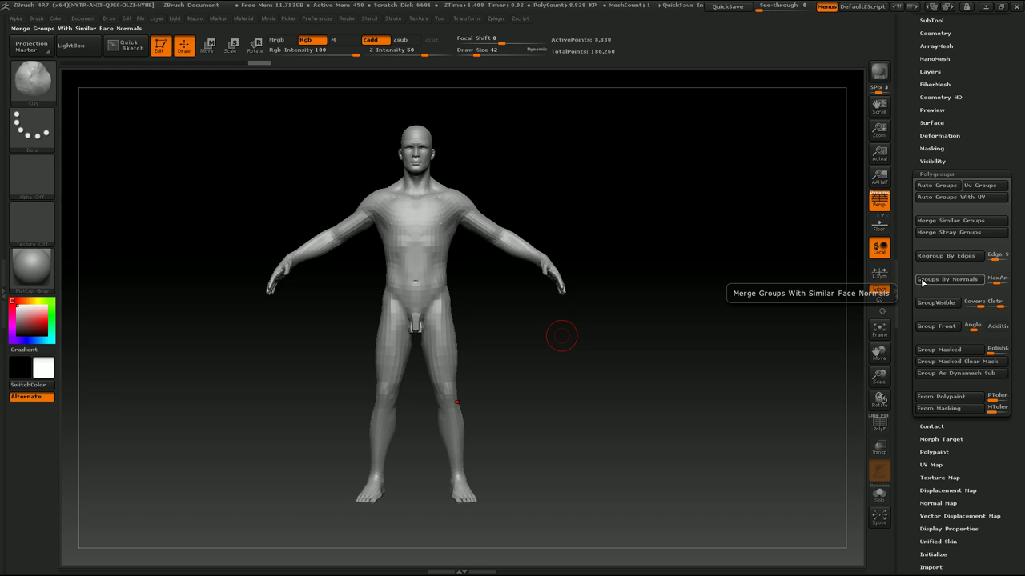
Step: Apply Groups By Normals to the mesh and turn PolyFrame back on
{"action": "left_click", "coordinate": [922, 282]}
{"action": "scroll", "coordinate": [921, 208], "scroll_direction": "up", "scroll_amount": 2}
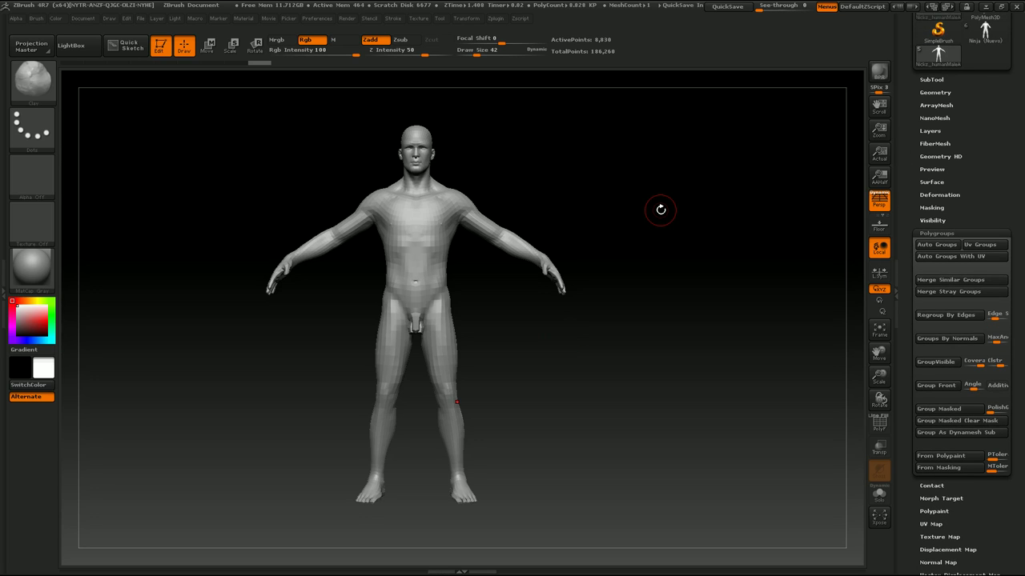
{"action": "left_click_drag", "start_coordinate": [660, 210], "coordinate": [560, 366], "text": "shift"}
{"action": "key", "text": "shift+f"}
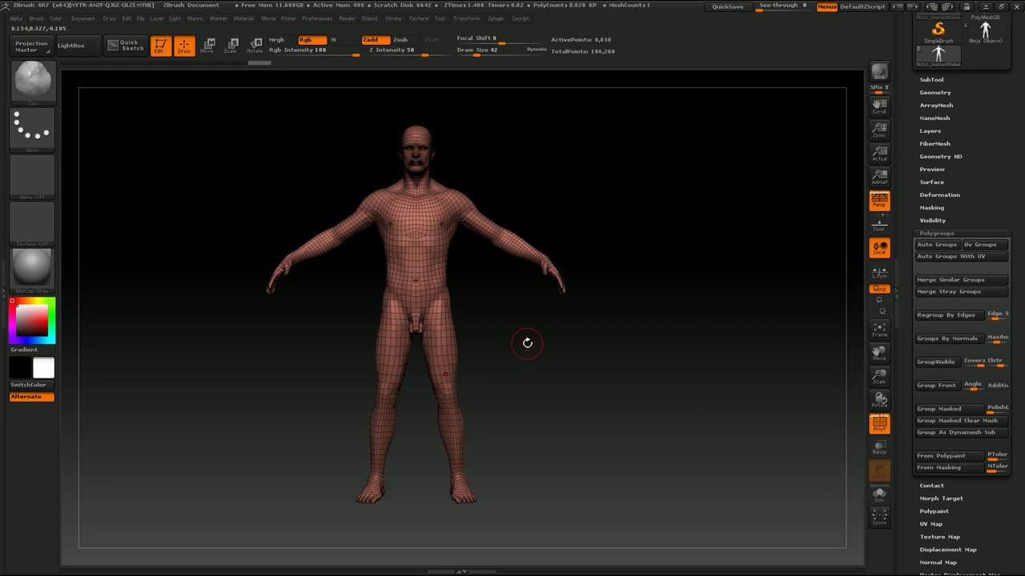
Step: Regroup the visible mesh with repeated Ctrl+W until it is one pink polygroup
{"action": "mouse_move", "coordinate": [529, 344]}
{"action": "left_mouse_down"}
{"action": "mouse_move", "coordinate": [547, 394]}
{"action": "mouse_move", "coordinate": [538, 397]}
{"action": "left_mouse_up"}
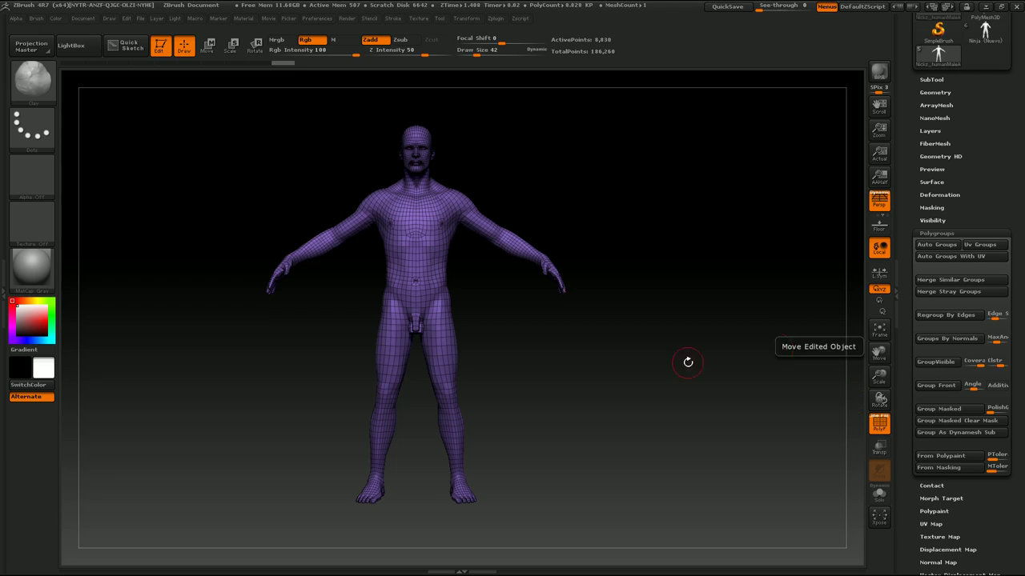
{"action": "key", "text": "ctrl+w"}
{"action": "key", "text": "ctrl+w"}
{"action": "key", "text": "ctrl+w"}
{"action": "key", "text": "ctrl+w"}
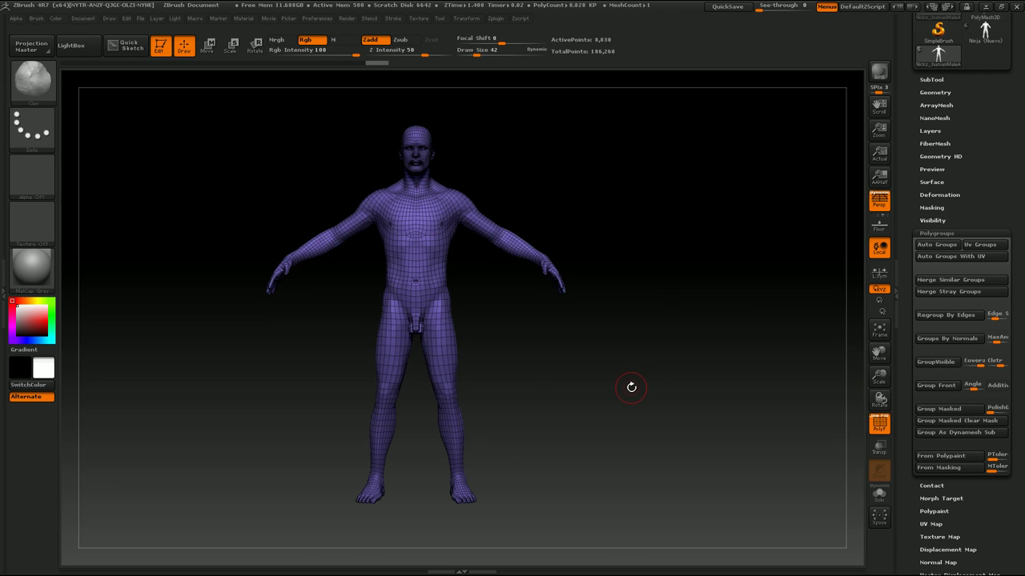
{"action": "key", "text": "ctrl+w"}
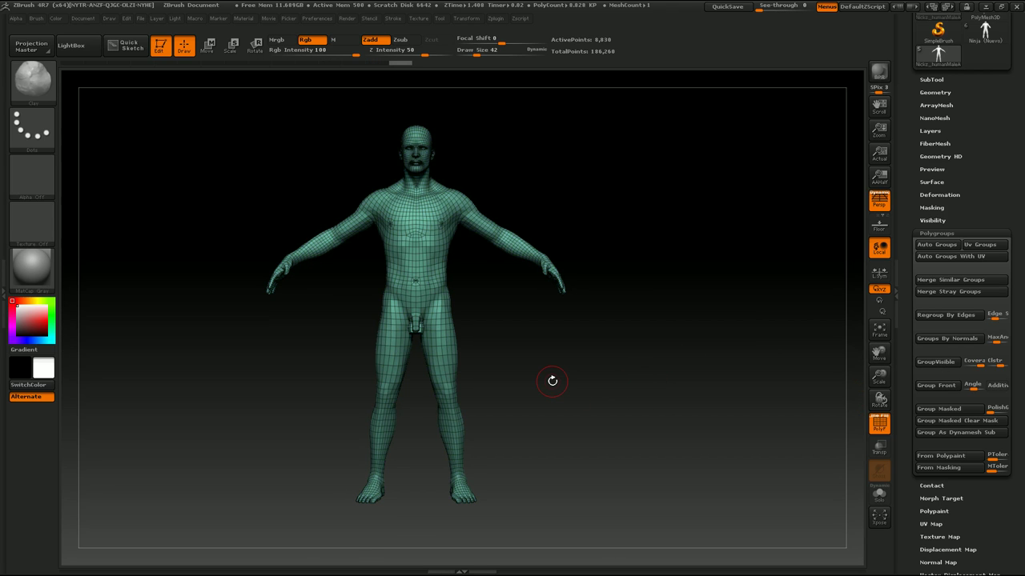
{"action": "key", "text": "ctrl+w"}
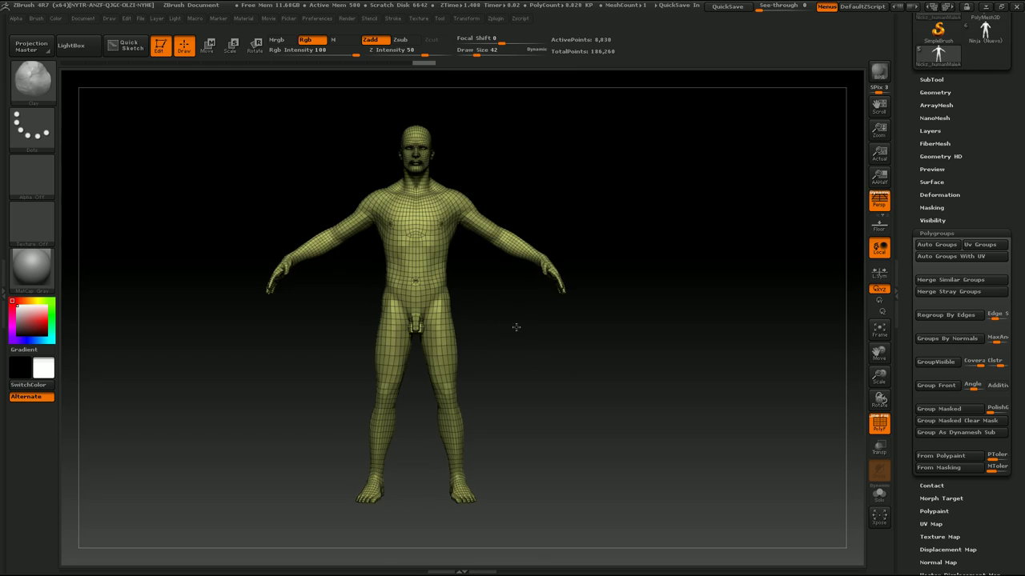
{"action": "mouse_move", "coordinate": [552, 381]}
{"action": "left_mouse_down"}
{"action": "mouse_move", "coordinate": [540, 325]}
{"action": "mouse_move", "coordinate": [556, 364]}
{"action": "mouse_move", "coordinate": [544, 365]}
{"action": "left_mouse_up"}
{"action": "key", "text": "ctrl+w"}
{"action": "key", "text": "ctrl+w"}
{"action": "key", "text": "ctrl+w"}
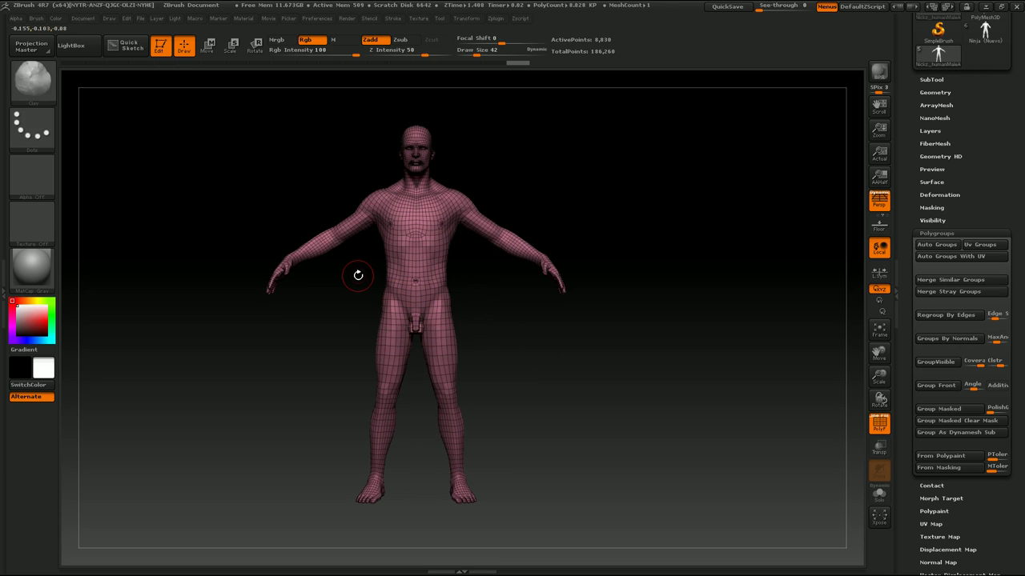
{"action": "left_click", "coordinate": [32, 77], "text": "ctrl+shift"}
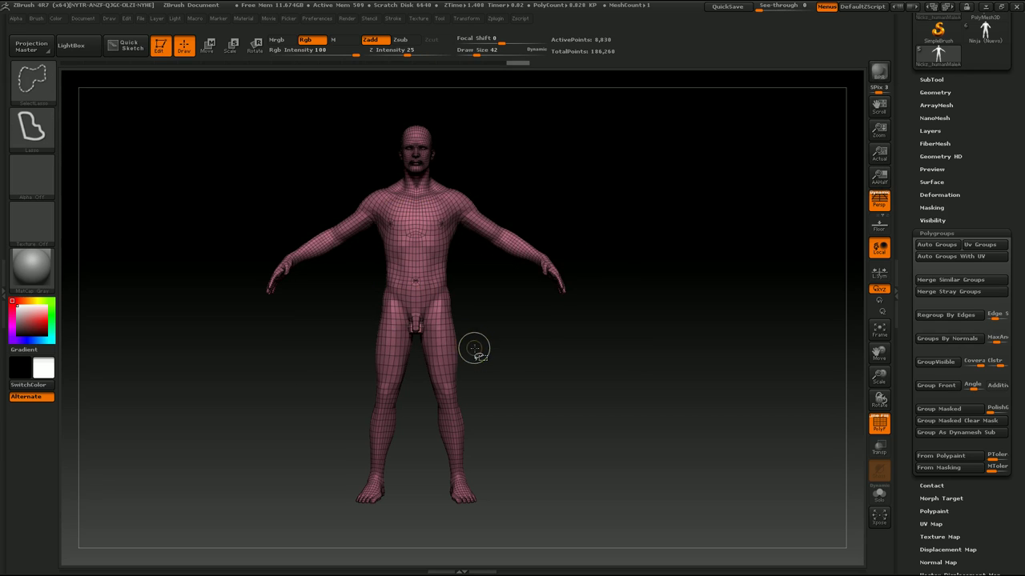
{"action": "left_click_drag", "start_coordinate": [476, 320], "coordinate": [496, 393], "text": "ctrl+shift"}
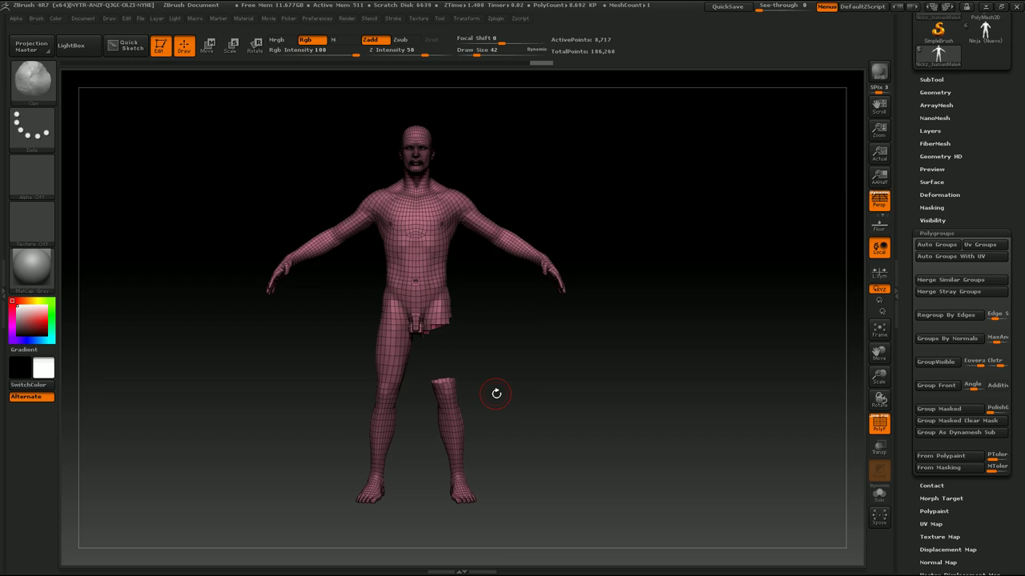
{"action": "left_click", "coordinate": [515, 391], "text": "ctrl+shift"}
{"action": "mouse_move", "coordinate": [519, 391]}
{"action": "left_mouse_down"}
{"action": "mouse_move", "coordinate": [487, 420]}
{"action": "mouse_move", "coordinate": [507, 406]}
{"action": "left_mouse_up"}
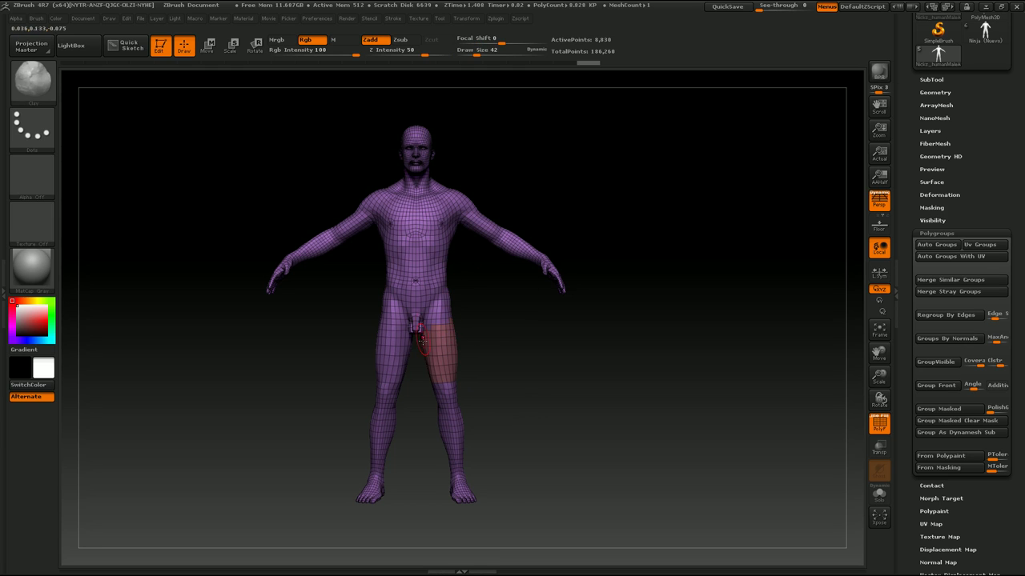
{"action": "left_click_drag", "start_coordinate": [440, 338], "coordinate": [430, 376]}
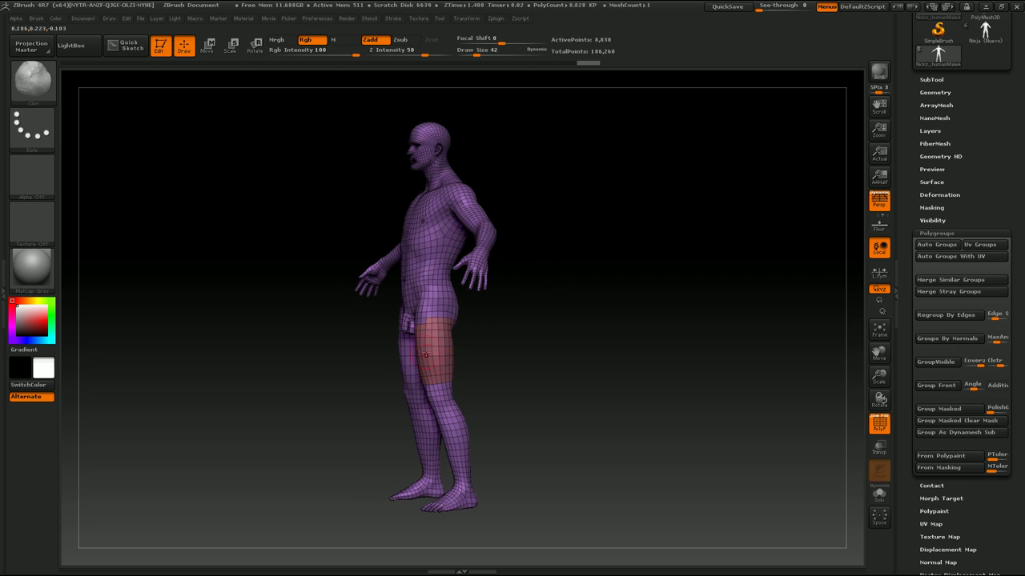
{"action": "mouse_move", "coordinate": [502, 361]}
{"action": "left_mouse_down"}
{"action": "mouse_move", "coordinate": [517, 359]}
{"action": "mouse_move", "coordinate": [471, 340]}
{"action": "left_mouse_up"}
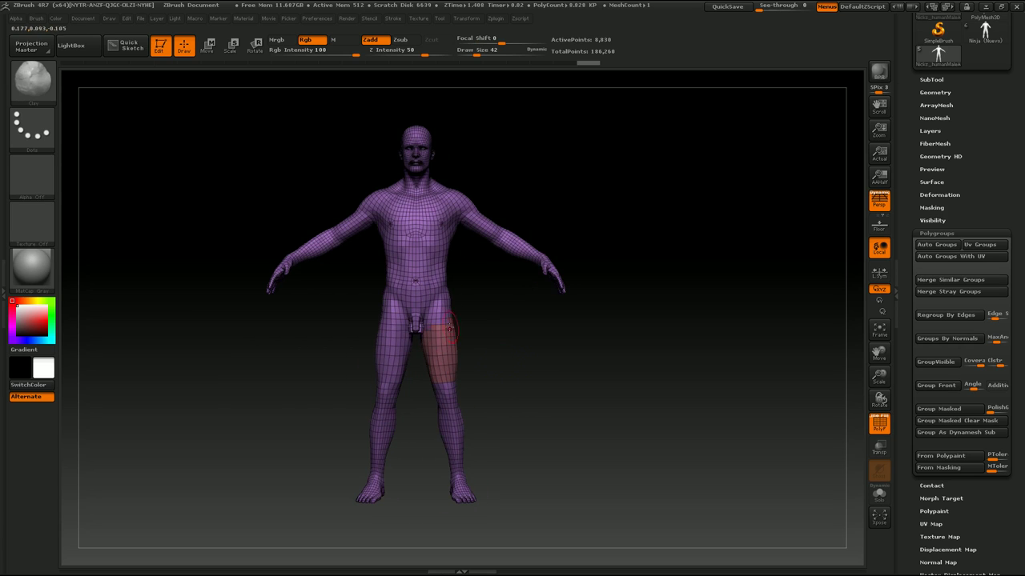
{"action": "key", "text": "ctrl+w"}
{"action": "mouse_move", "coordinate": [520, 389]}
{"action": "left_mouse_down", "text": "ctrl+shift"}
{"action": "mouse_move", "coordinate": [451, 284]}
{"action": "mouse_move", "coordinate": [579, 484]}
{"action": "left_mouse_up", "text": "ctrl+shift"}
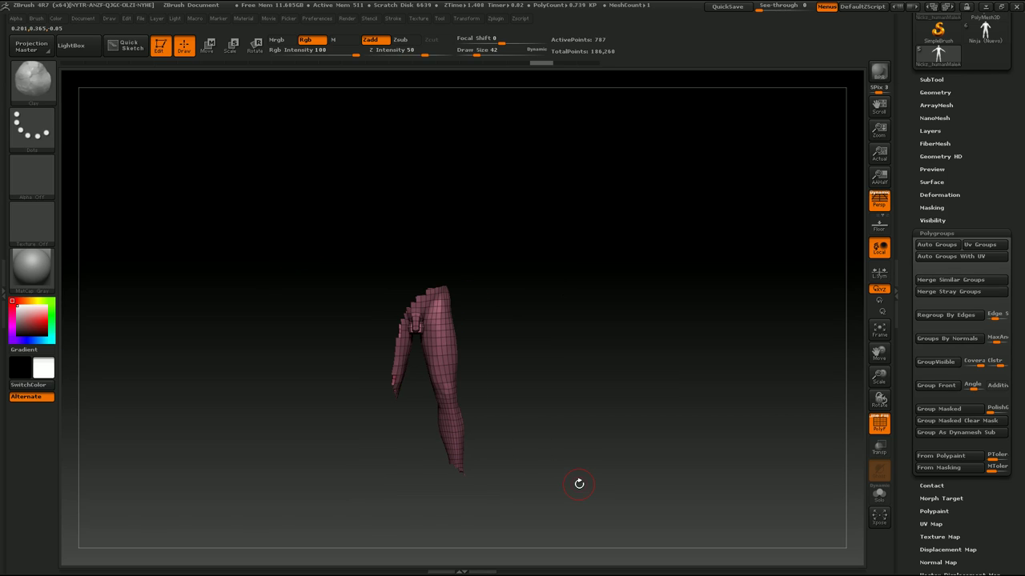
{"action": "left_click", "coordinate": [579, 483], "text": "ctrl+shift"}
{"action": "mouse_move", "coordinate": [499, 312]}
{"action": "left_mouse_down", "text": "ctrl+shift"}
{"action": "mouse_move", "coordinate": [430, 450]}
{"action": "mouse_move", "coordinate": [528, 418]}
{"action": "left_mouse_up", "text": "ctrl+shift"}
{"action": "left_click", "coordinate": [530, 419], "text": "ctrl+shift"}
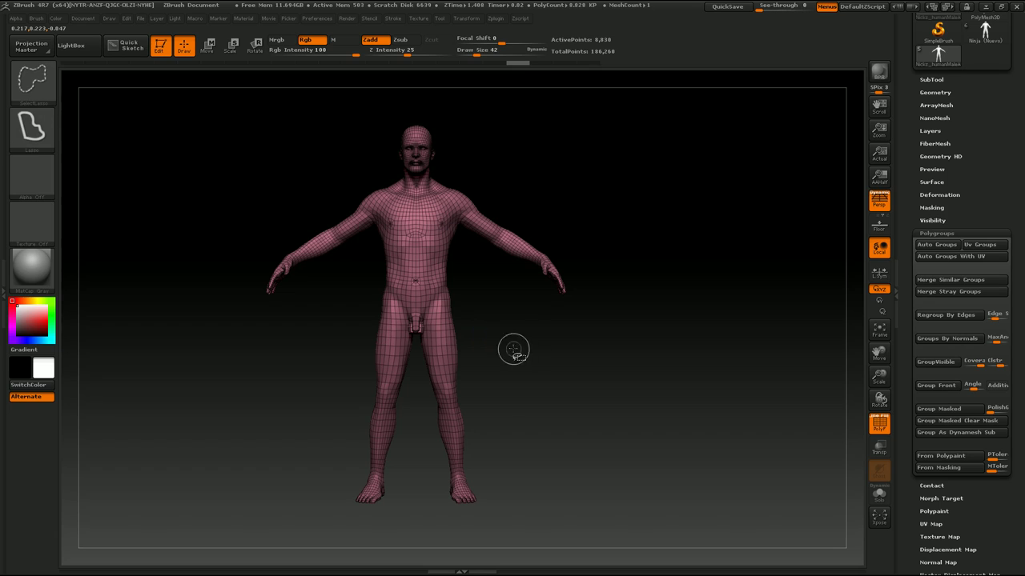
{"action": "mouse_move", "coordinate": [489, 315]}
{"action": "left_mouse_down", "text": "ctrl+shift"}
{"action": "mouse_move", "coordinate": [414, 308]}
{"action": "mouse_move", "coordinate": [490, 444]}
{"action": "left_mouse_up", "text": "ctrl+shift"}
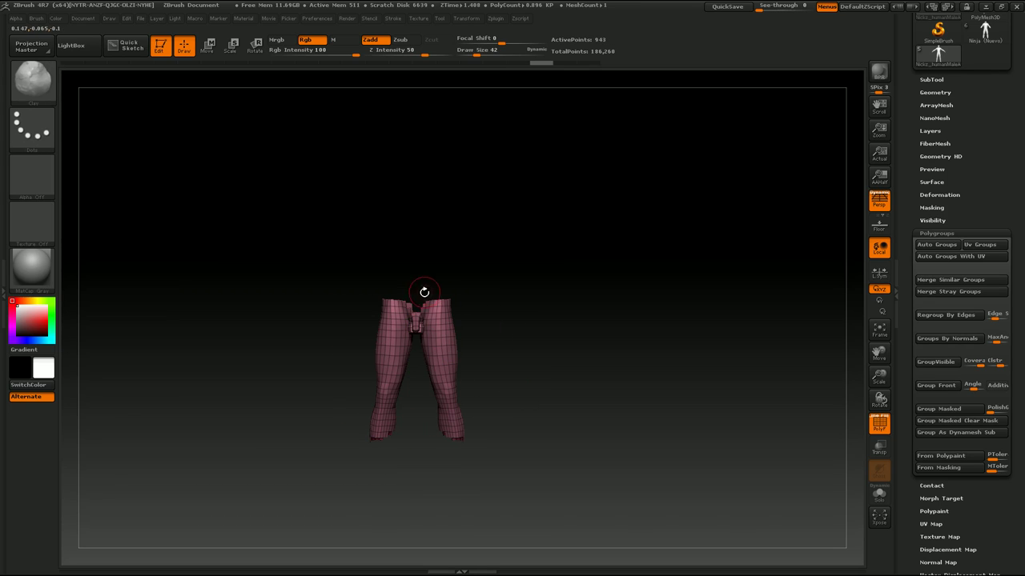
{"action": "left_click", "coordinate": [526, 373], "text": "ctrl+shift"}
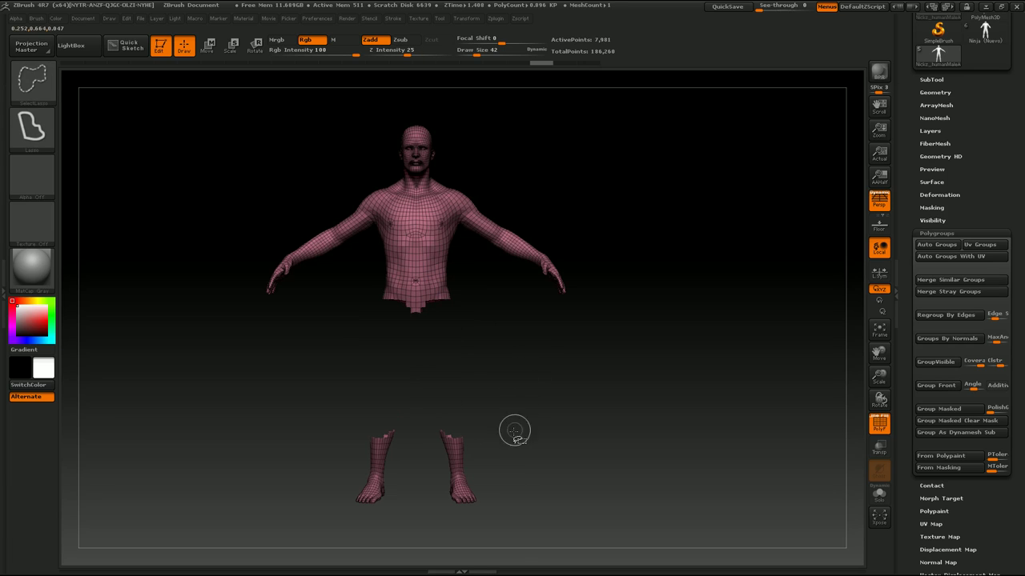
{"action": "left_click", "coordinate": [517, 378], "text": "ctrl+shift"}
{"action": "key", "text": "ctrl+shift+b"}
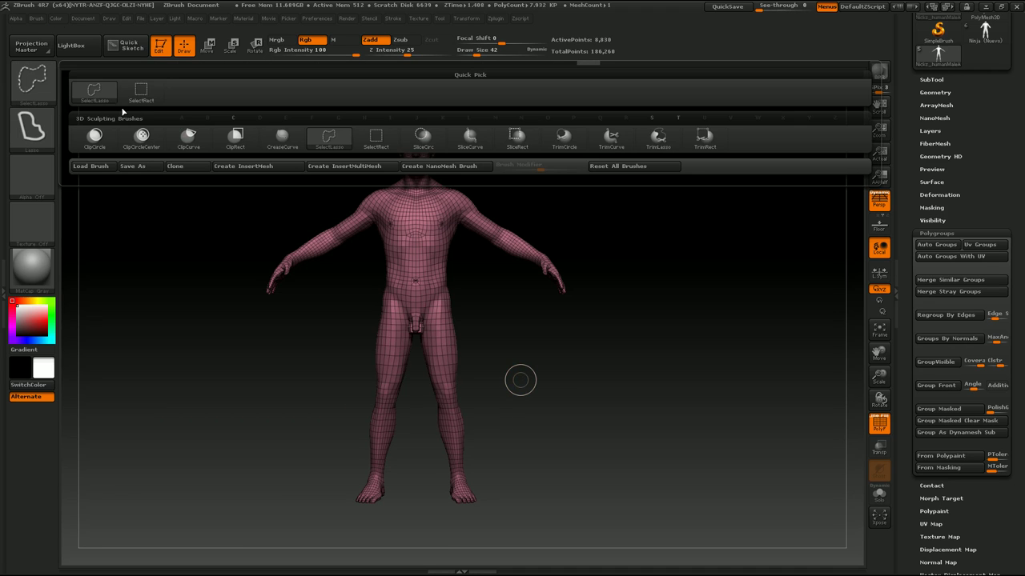
{"action": "left_click", "coordinate": [155, 97]}
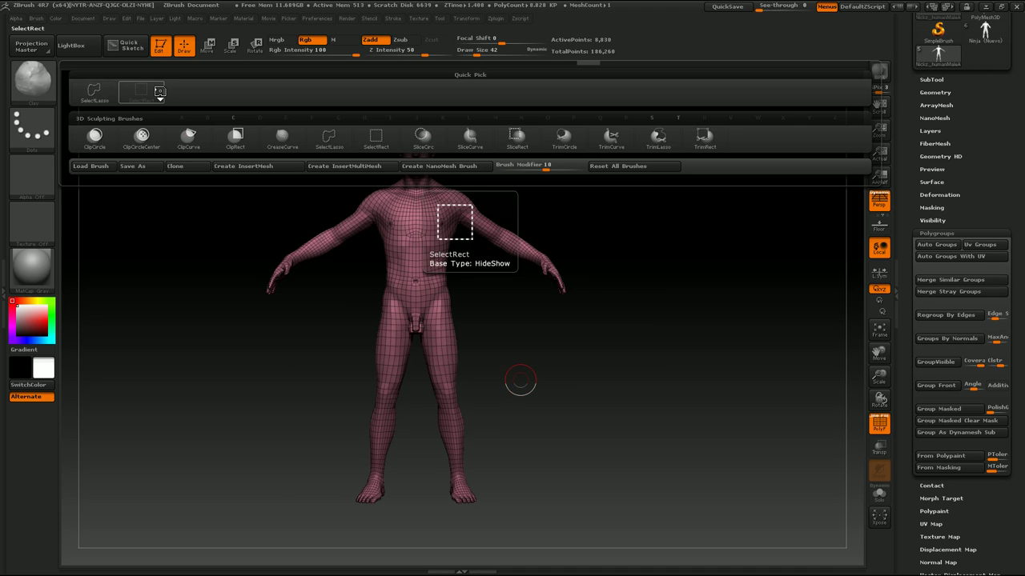
{"action": "left_click_drag", "start_coordinate": [521, 326], "coordinate": [412, 469], "text": "ctrl+shift"}
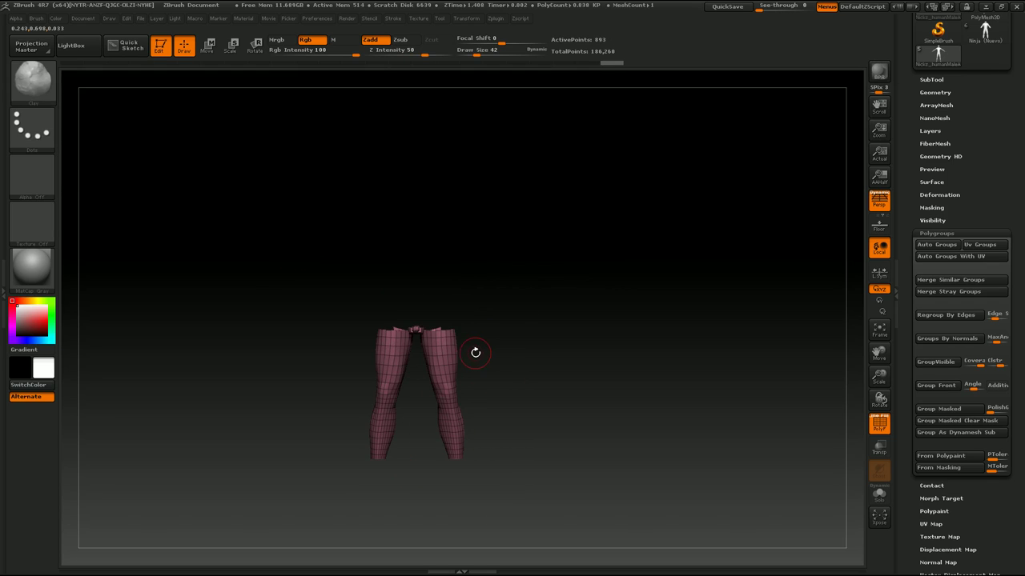
{"action": "left_click", "coordinate": [473, 364], "text": "ctrl+shift"}
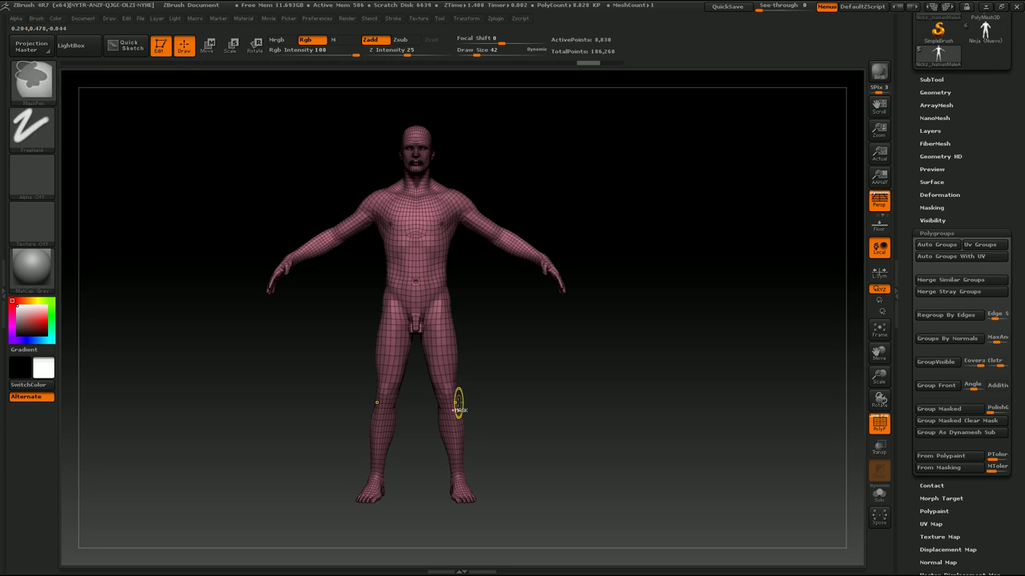
{"action": "left_click", "coordinate": [38, 76]}
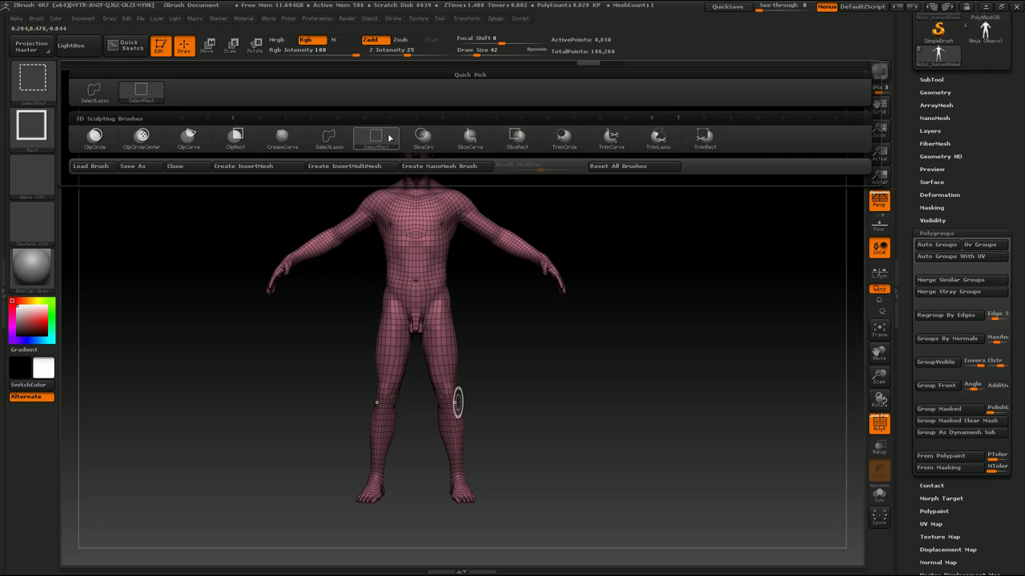
{"action": "left_click", "coordinate": [100, 94]}
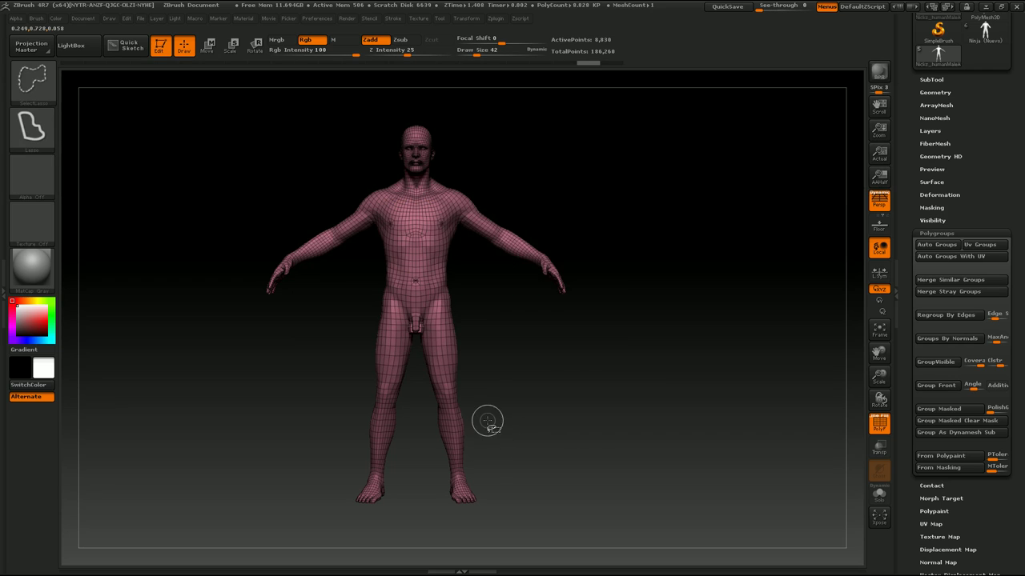
{"action": "mouse_move", "coordinate": [496, 395]}
{"action": "left_mouse_down", "text": "ctrl+shift"}
{"action": "mouse_move", "coordinate": [479, 459]}
{"action": "mouse_move", "coordinate": [498, 456]}
{"action": "left_mouse_up", "text": "ctrl+shift"}
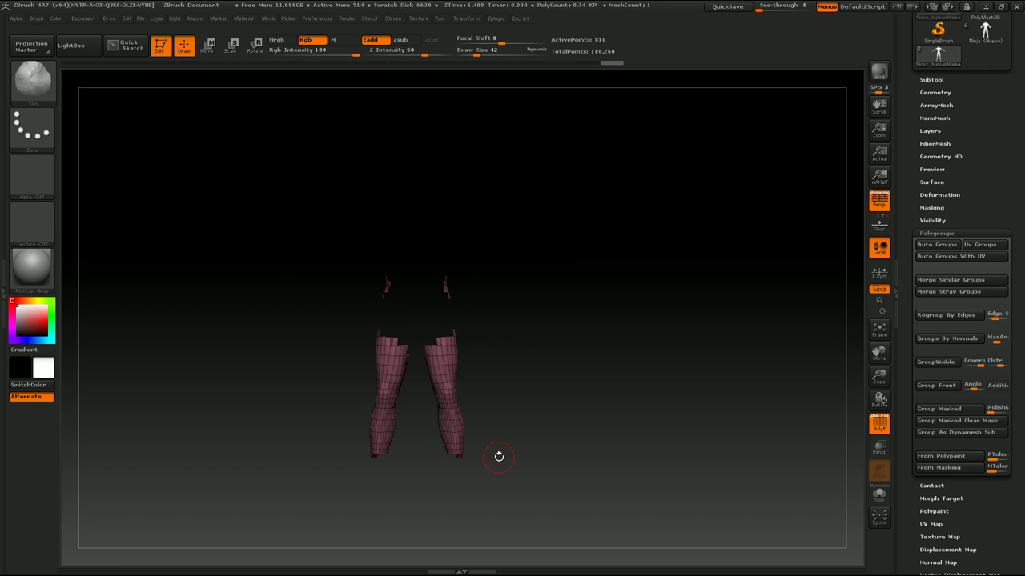
{"action": "left_click", "coordinate": [499, 456], "text": "ctrl+shift"}
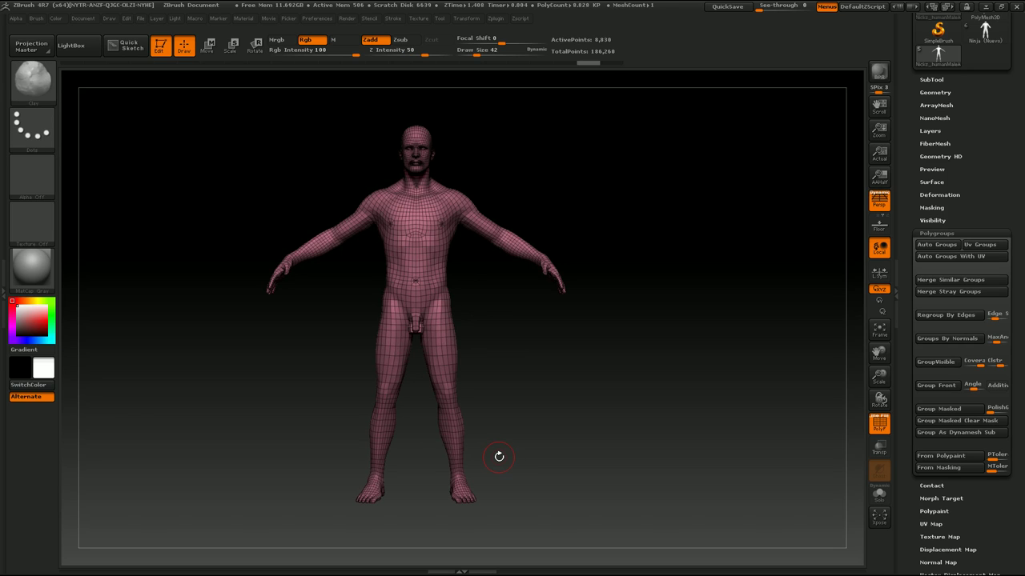
{"action": "left_click_drag", "start_coordinate": [499, 456], "coordinate": [506, 410]}
{"action": "key", "text": "ctrl+shift"}
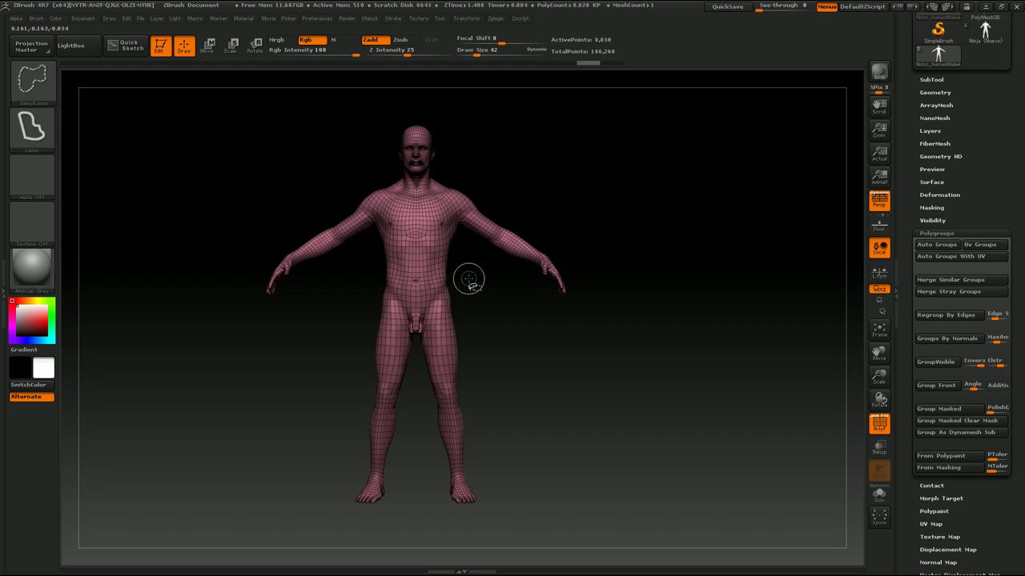
Step: Lasso-isolate the legs, then reveal the full body again
{"action": "mouse_move", "coordinate": [417, 332]}
{"action": "left_mouse_down", "text": "ctrl+shift"}
{"action": "mouse_move", "coordinate": [419, 451]}
{"action": "mouse_move", "coordinate": [493, 423]}
{"action": "mouse_move", "coordinate": [490, 332]}
{"action": "mouse_move", "coordinate": [466, 354]}
{"action": "mouse_move", "coordinate": [429, 305]}
{"action": "left_mouse_up", "text": "ctrl+shift"}
{"action": "mouse_move", "coordinate": [500, 345]}
{"action": "left_mouse_down"}
{"action": "mouse_move", "coordinate": [467, 354]}
{"action": "mouse_move", "coordinate": [549, 344]}
{"action": "left_mouse_up"}
{"action": "mouse_move", "coordinate": [508, 399]}
{"action": "left_mouse_down"}
{"action": "mouse_move", "coordinate": [520, 404]}
{"action": "mouse_move", "coordinate": [522, 390]}
{"action": "left_mouse_up"}
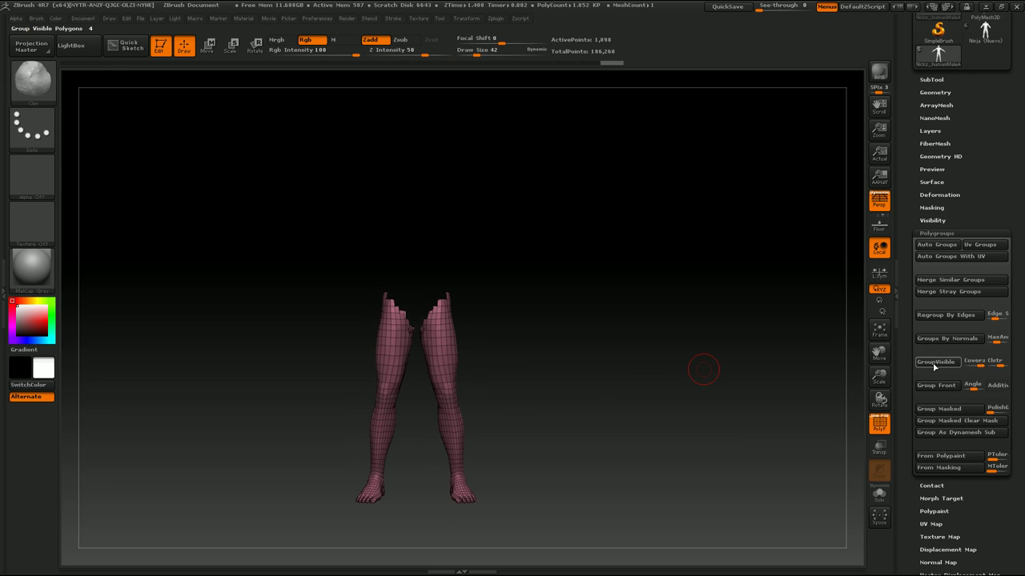
{"action": "key", "text": "ctrl+shift"}
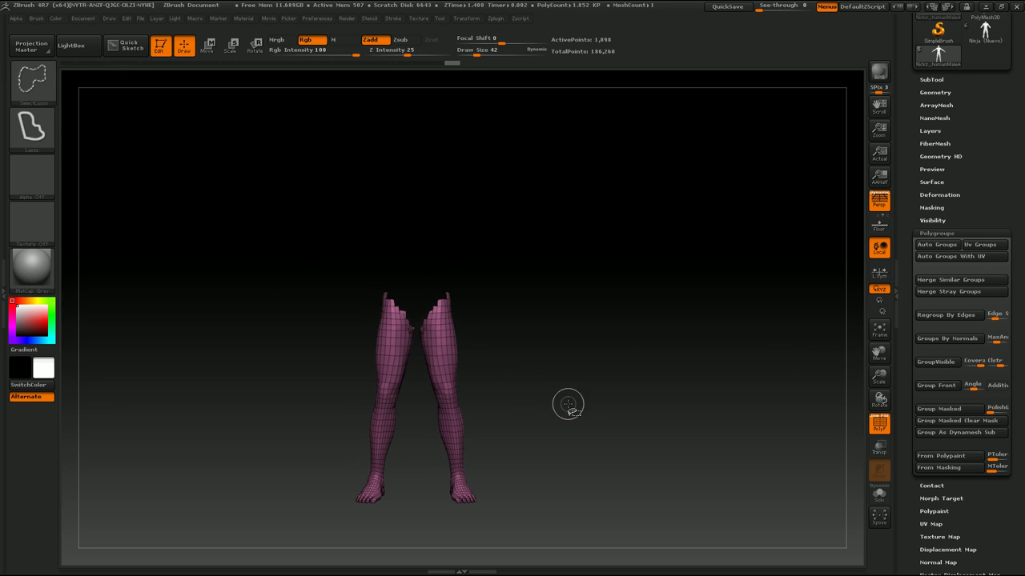
{"action": "left_click", "coordinate": [567, 405], "text": "ctrl+shift"}
{"action": "mouse_move", "coordinate": [560, 419]}
{"action": "left_mouse_down"}
{"action": "mouse_move", "coordinate": [529, 421]}
{"action": "mouse_move", "coordinate": [498, 376]}
{"action": "mouse_move", "coordinate": [521, 355]}
{"action": "left_mouse_up"}
Step: Give the arms a tan polygroup and the head a green polygroup, restoring the body each time
{"action": "mouse_move", "coordinate": [583, 291]}
{"action": "left_mouse_down", "text": "ctrl+shift"}
{"action": "mouse_move", "coordinate": [502, 160]}
{"action": "mouse_move", "coordinate": [470, 298]}
{"action": "left_mouse_up", "text": "ctrl+shift"}
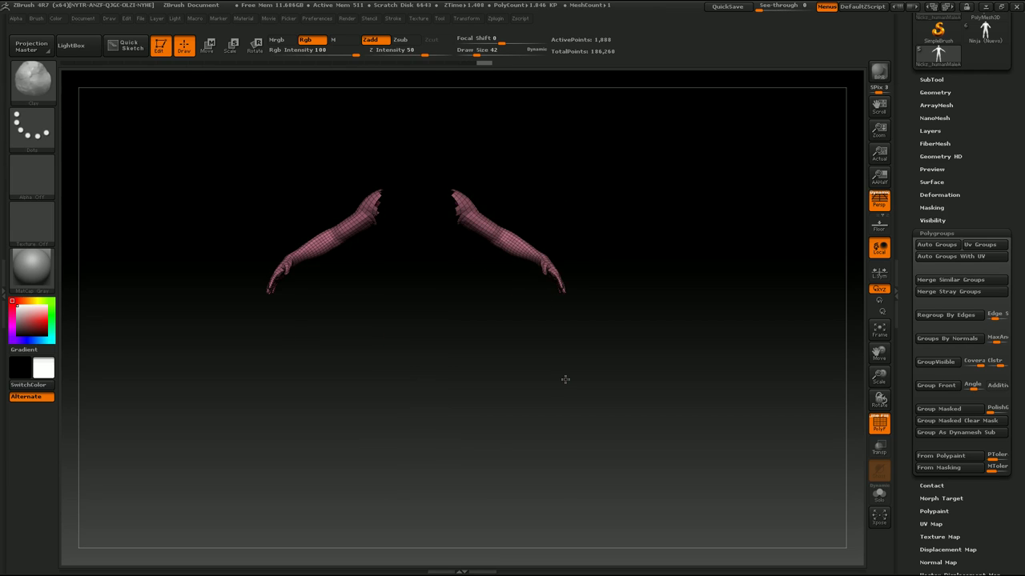
{"action": "key", "text": "ctrl+w"}
{"action": "left_click", "coordinate": [560, 392], "text": "ctrl+shift"}
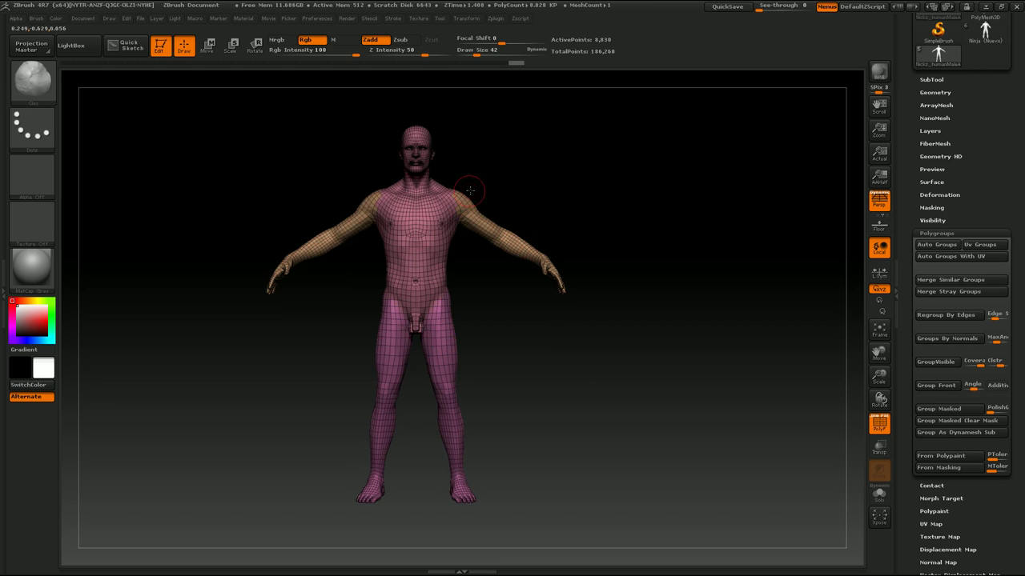
{"action": "left_click_drag", "start_coordinate": [428, 116], "coordinate": [460, 160], "text": "ctrl+shift"}
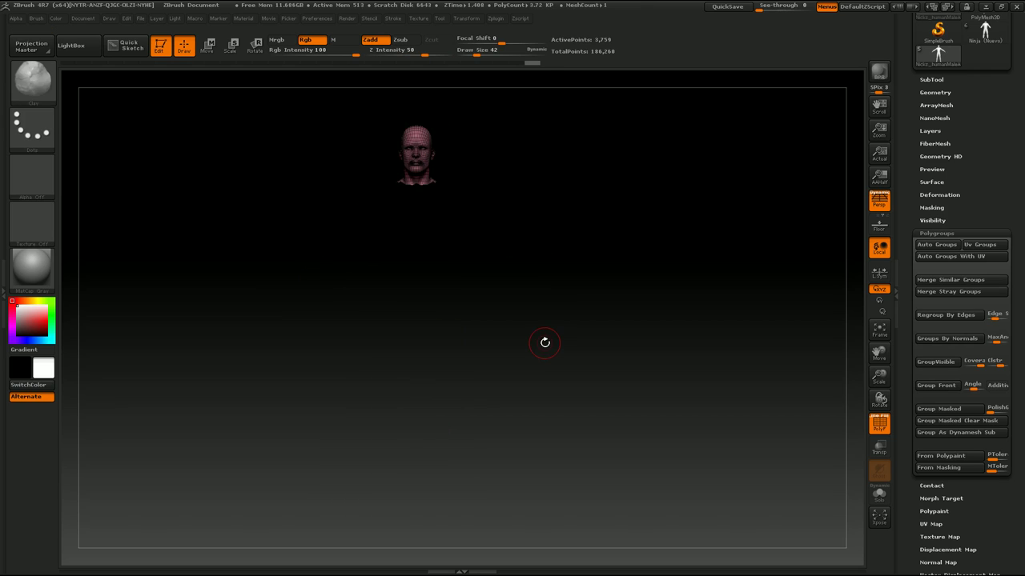
{"action": "key", "text": "ctrl+w"}
{"action": "left_click", "coordinate": [549, 344], "text": "ctrl+shift"}
{"action": "mouse_move", "coordinate": [571, 382]}
{"action": "left_mouse_down"}
{"action": "mouse_move", "coordinate": [556, 391]}
{"action": "mouse_move", "coordinate": [546, 373]}
{"action": "mouse_move", "coordinate": [572, 380]}
{"action": "mouse_move", "coordinate": [531, 380]}
{"action": "mouse_move", "coordinate": [524, 431]}
{"action": "mouse_move", "coordinate": [515, 403]}
{"action": "left_mouse_up"}
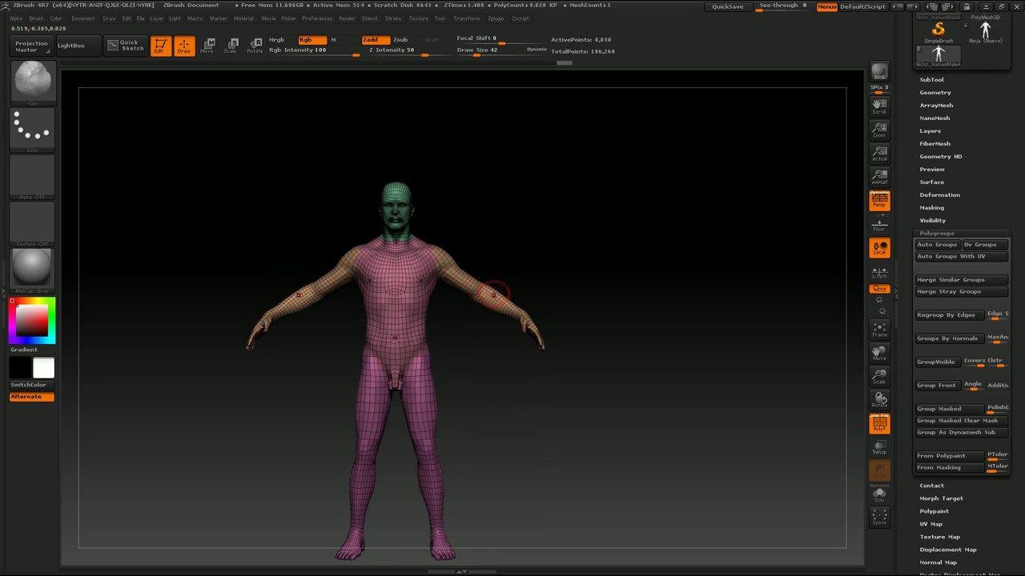
{"action": "key", "text": "ctrl+shift"}
{"action": "key", "text": "ctrl+shift"}
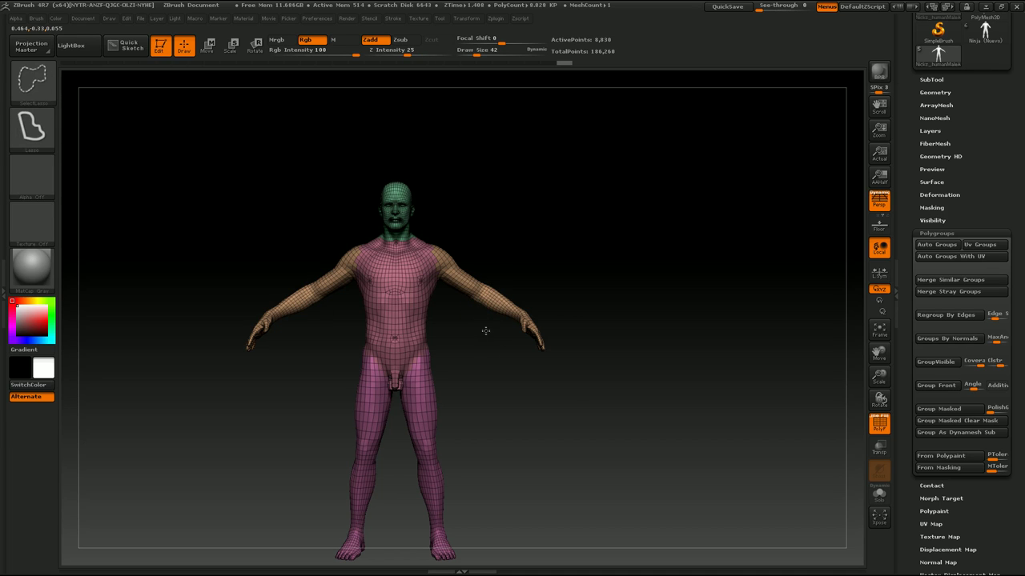
{"action": "left_click_drag", "start_coordinate": [485, 330], "coordinate": [473, 244], "text": "ctrl+shift"}
{"action": "left_click", "coordinate": [469, 313], "text": "ctrl+shift"}
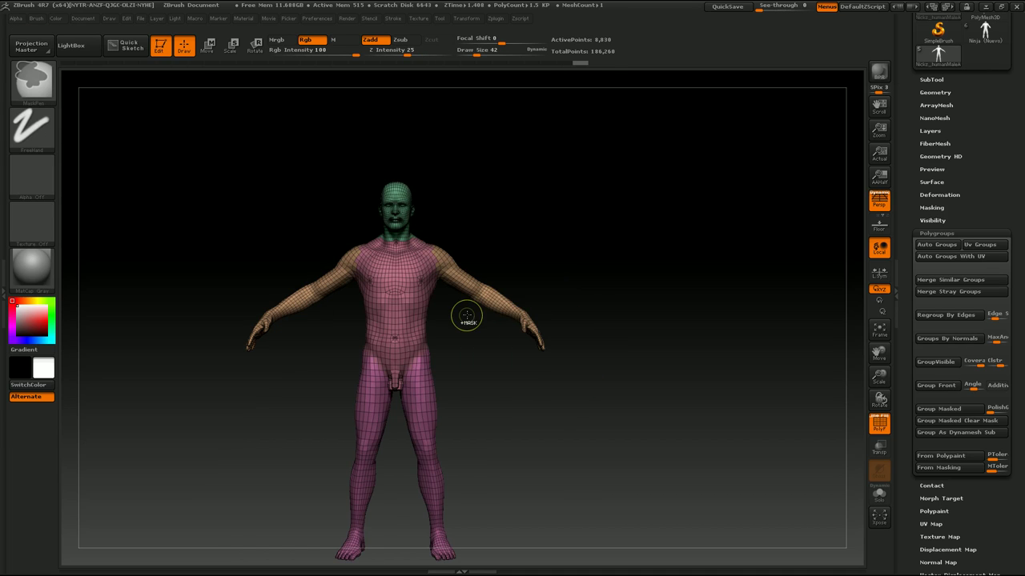
{"action": "key", "text": "ctrl+shift"}
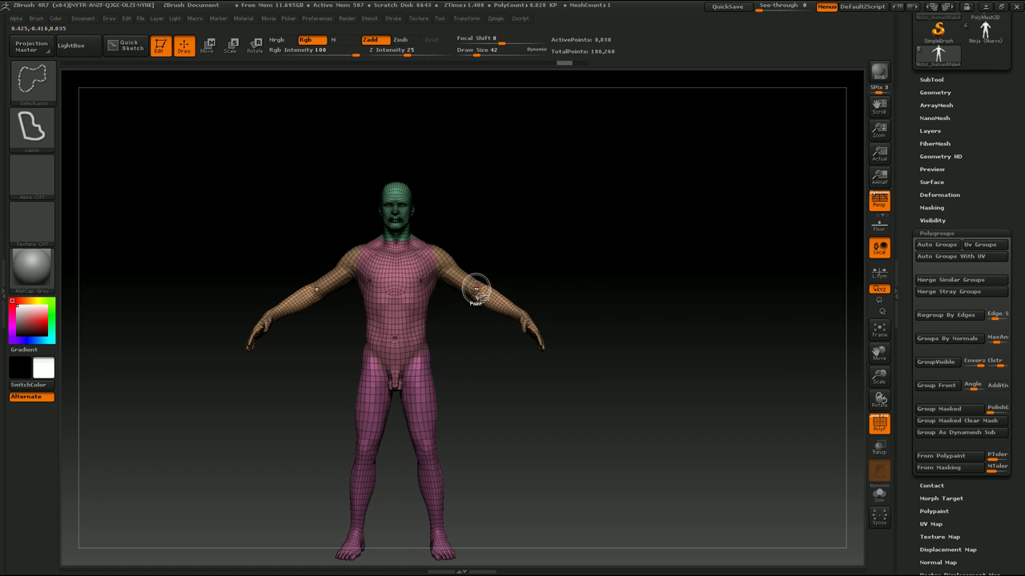
{"action": "left_click", "coordinate": [480, 289], "text": "ctrl+shift"}
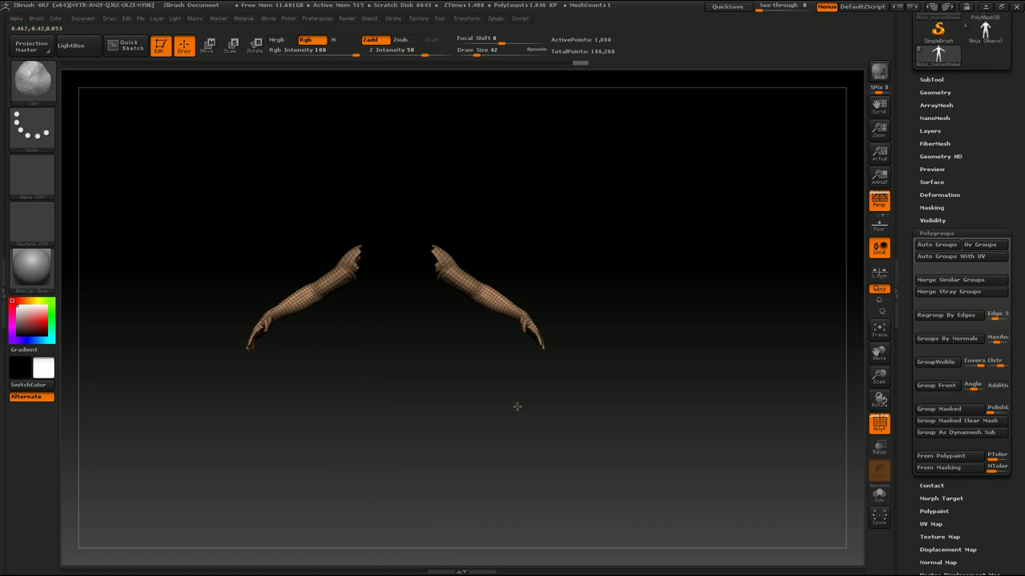
{"action": "mouse_move", "coordinate": [517, 407]}
{"action": "left_mouse_down"}
{"action": "mouse_move", "coordinate": [409, 405]}
{"action": "mouse_move", "coordinate": [540, 392]}
{"action": "mouse_move", "coordinate": [494, 391]}
{"action": "mouse_move", "coordinate": [527, 394]}
{"action": "mouse_move", "coordinate": [515, 409]}
{"action": "left_mouse_up"}
{"action": "key", "text": "shift+f"}
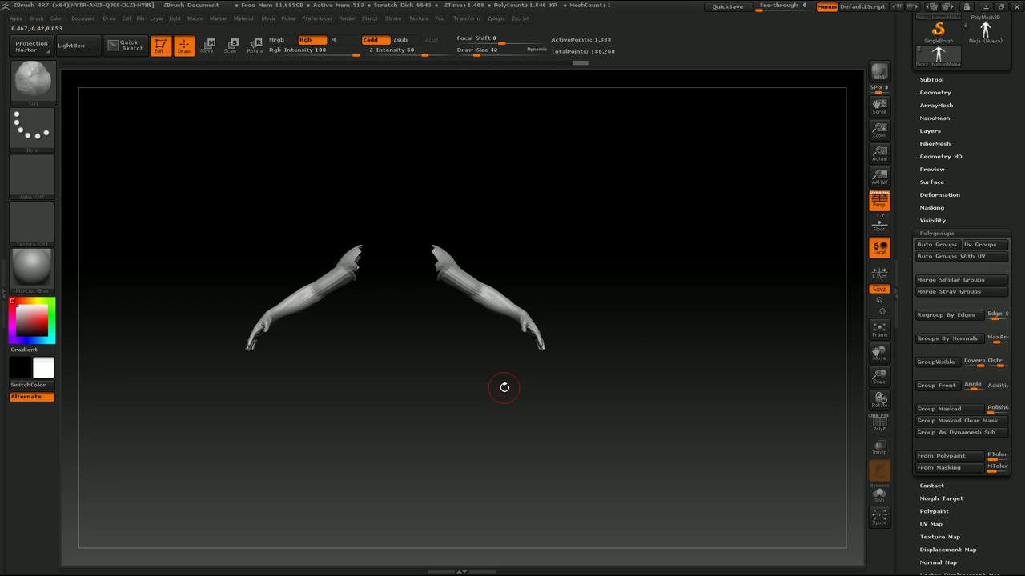
{"action": "left_click", "coordinate": [600, 350], "text": "ctrl+shift"}
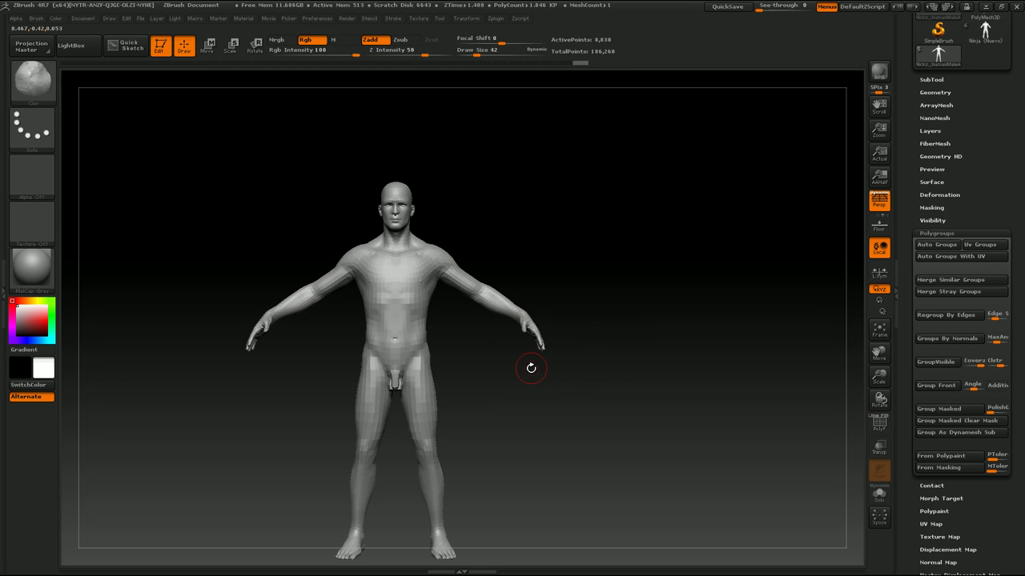
{"action": "left_click", "coordinate": [480, 429], "text": "ctrl+shift"}
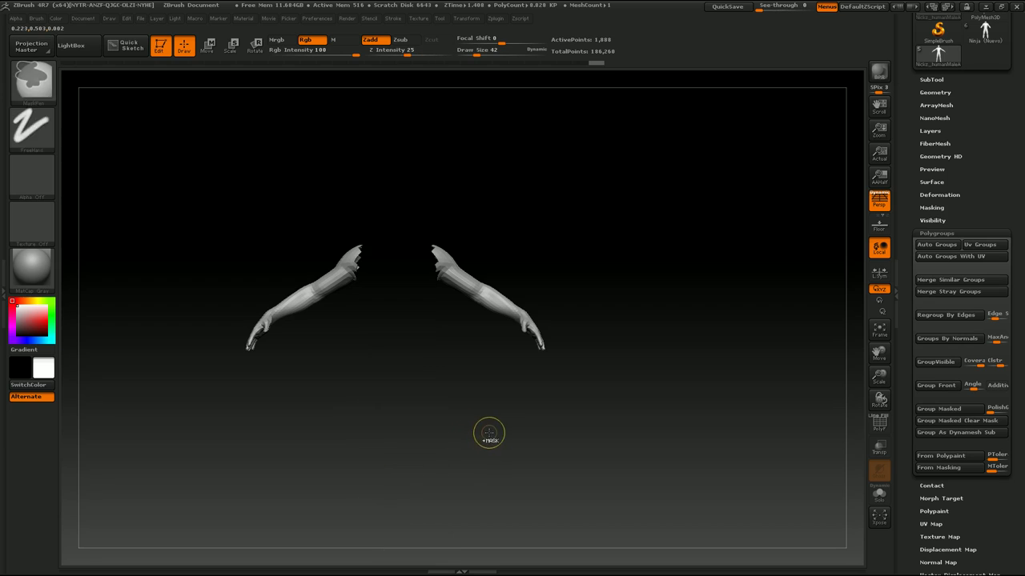
{"action": "key", "text": "ctrl+shift"}
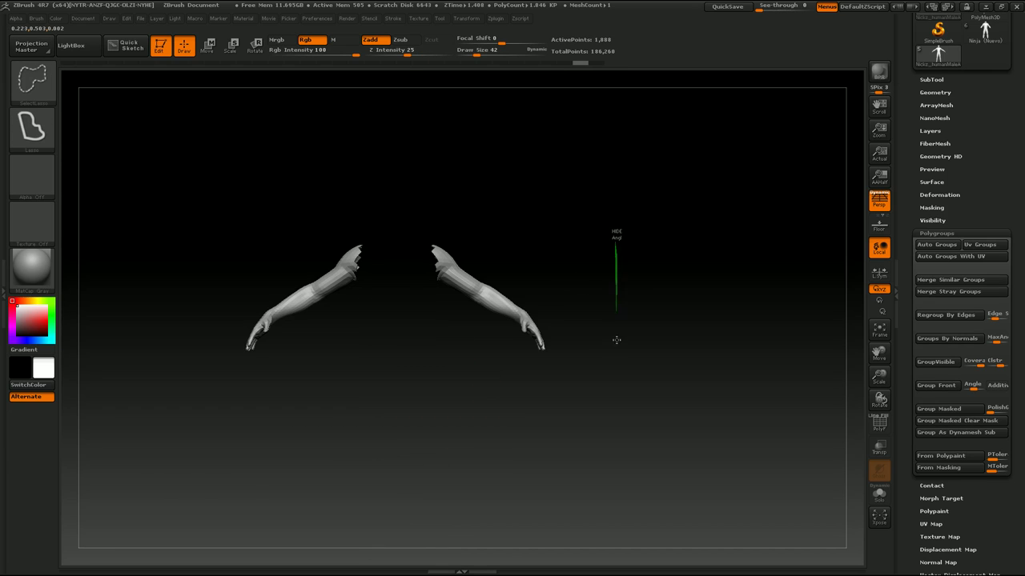
{"action": "left_click_drag", "start_coordinate": [616, 340], "coordinate": [613, 349], "text": "ctrl+shift"}
{"action": "left_click_drag", "start_coordinate": [512, 325], "coordinate": [487, 333]}
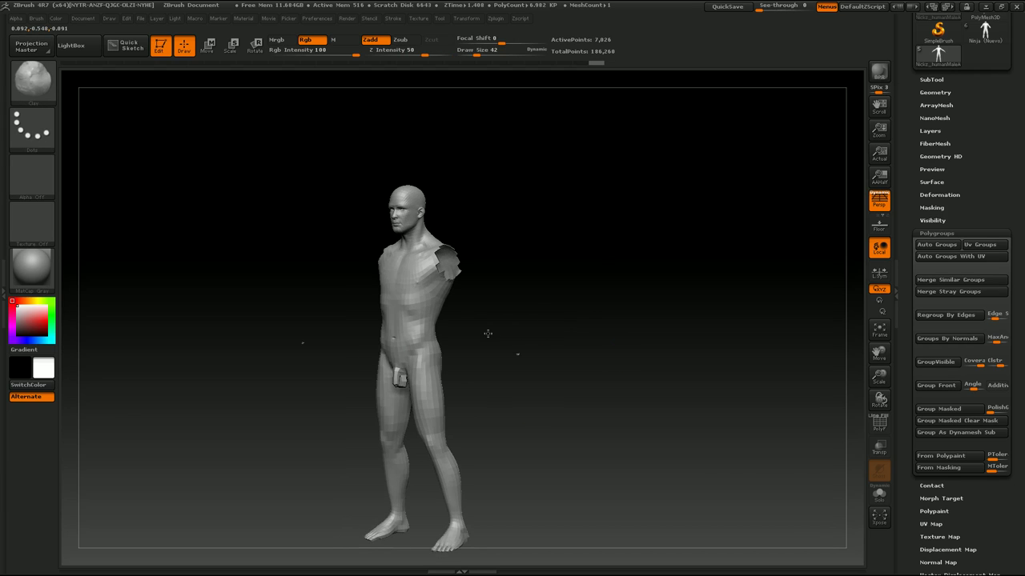
{"action": "left_click_drag", "start_coordinate": [493, 280], "coordinate": [505, 299], "text": "shift"}
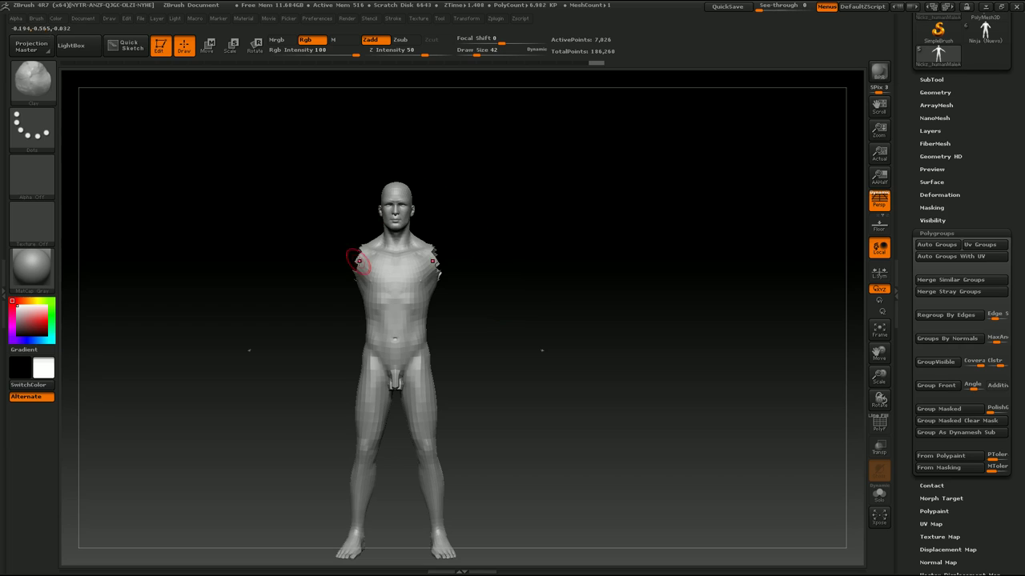
{"action": "mouse_move", "coordinate": [359, 261]}
{"action": "left_mouse_down"}
{"action": "mouse_move", "coordinate": [443, 334]}
{"action": "mouse_move", "coordinate": [361, 259]}
{"action": "left_mouse_up"}
{"action": "left_click", "coordinate": [502, 403], "text": "ctrl+shift"}
Step: Turn PolyFrame on and zoom in on the figure's upper body from the front
{"action": "key", "text": "shift+f"}
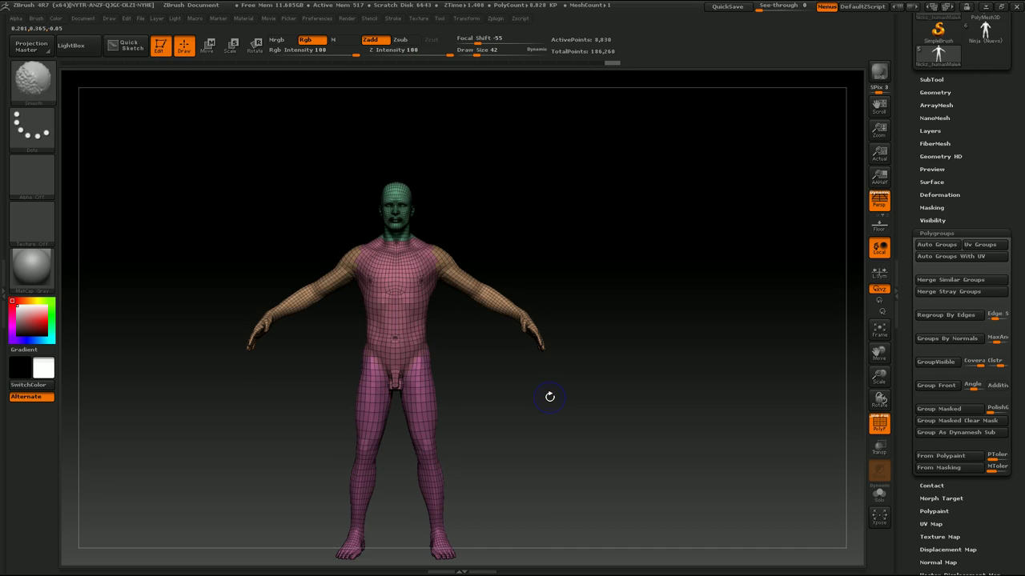
{"action": "left_click_drag", "start_coordinate": [531, 419], "coordinate": [407, 414]}
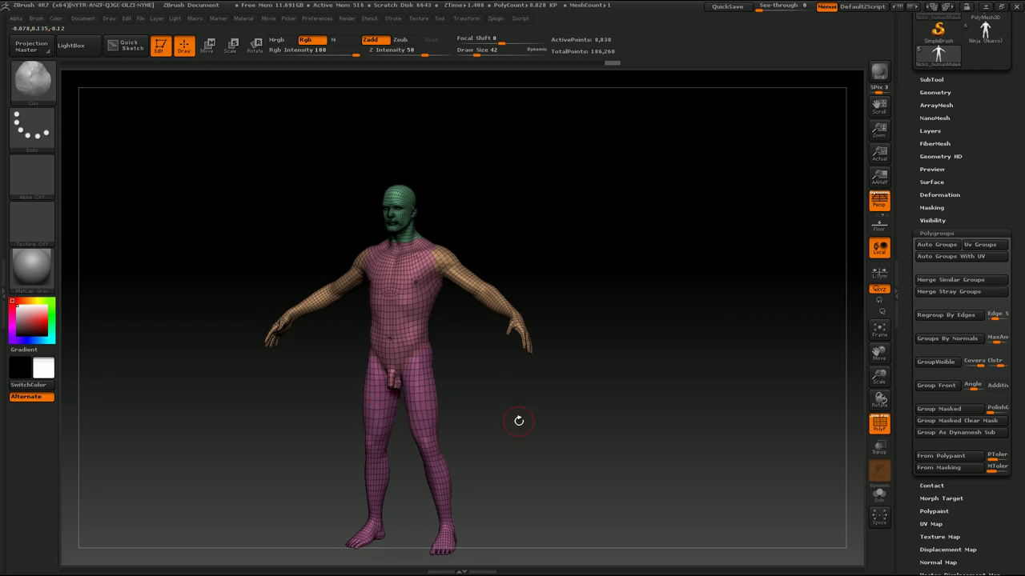
{"action": "left_click_drag", "start_coordinate": [518, 421], "coordinate": [487, 396]}
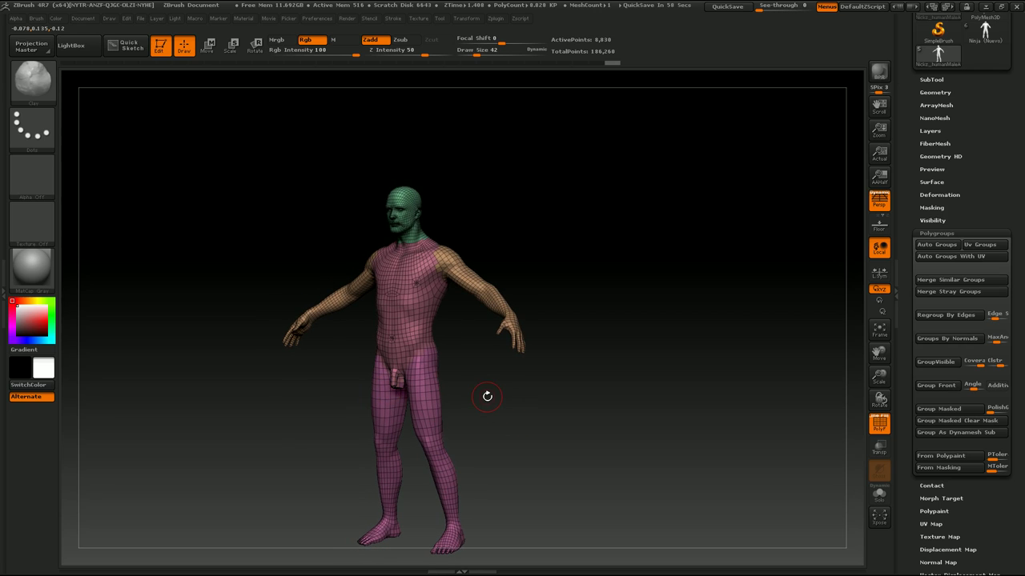
{"action": "mouse_move", "coordinate": [487, 396]}
{"action": "left_mouse_down", "text": "shift"}
{"action": "mouse_move", "coordinate": [505, 440]}
{"action": "mouse_move", "coordinate": [514, 428]}
{"action": "left_mouse_up", "text": "shift"}
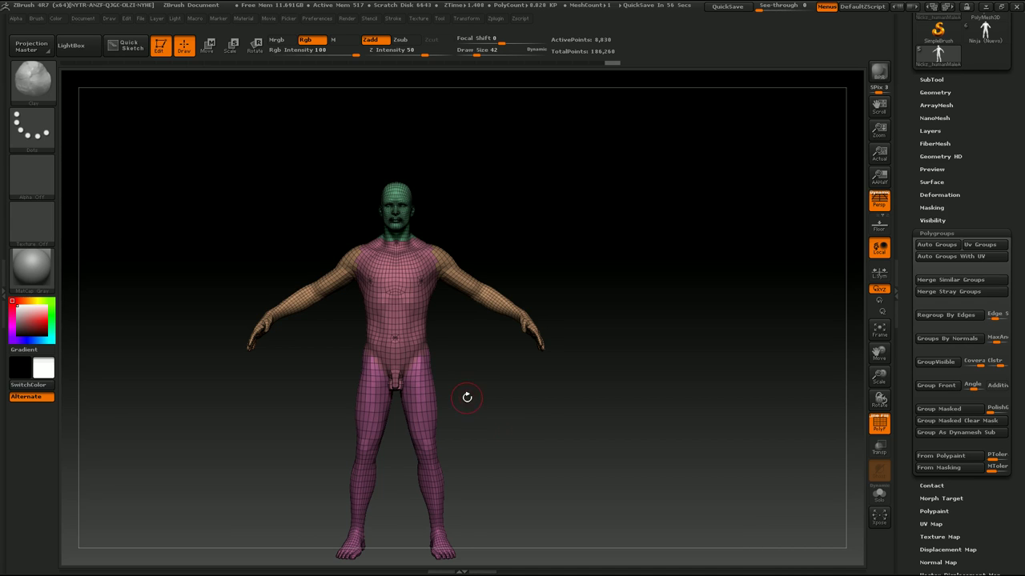
{"action": "mouse_move", "coordinate": [466, 397]}
{"action": "left_mouse_down"}
{"action": "mouse_move", "coordinate": [480, 398]}
{"action": "mouse_move", "coordinate": [471, 398]}
{"action": "mouse_move", "coordinate": [488, 360]}
{"action": "left_mouse_up"}
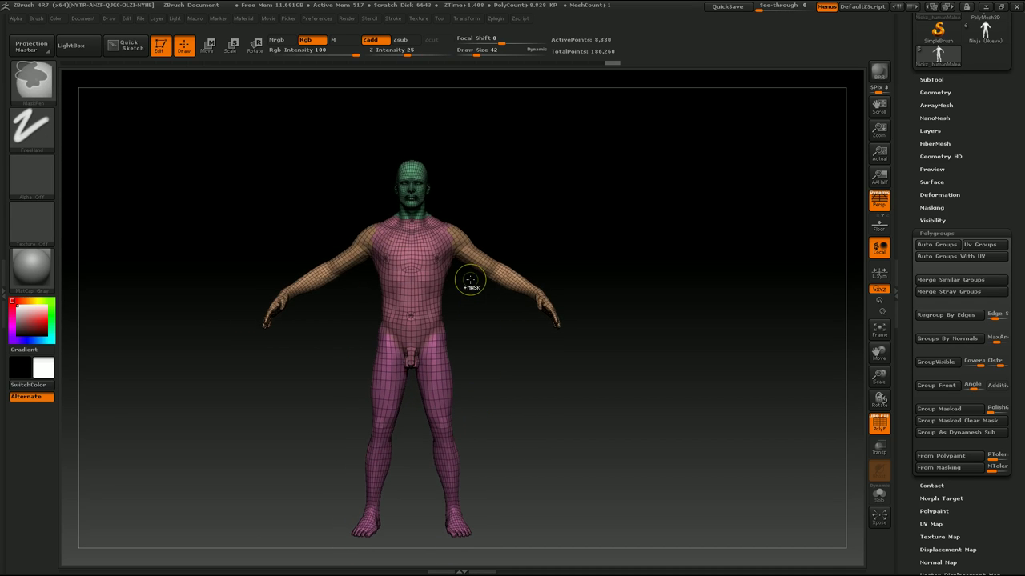
{"action": "mouse_move", "coordinate": [470, 280]}
{"action": "left_mouse_down", "text": "alt"}
{"action": "mouse_move", "coordinate": [481, 425]}
{"action": "mouse_move", "coordinate": [515, 393]}
{"action": "left_mouse_up", "text": "alt"}
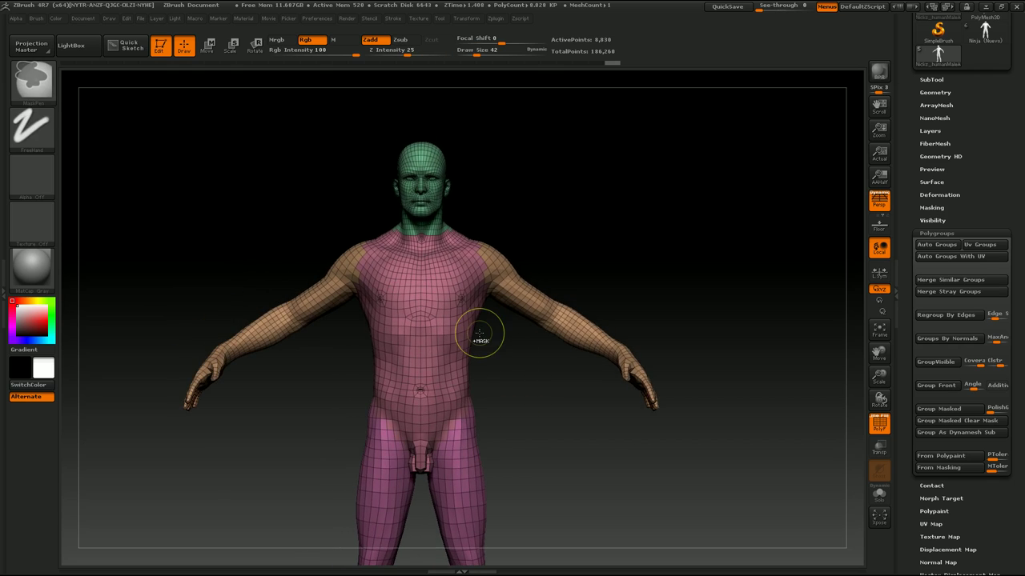
{"action": "mouse_move", "coordinate": [478, 334]}
{"action": "left_mouse_down", "text": "alt"}
{"action": "mouse_move", "coordinate": [513, 402]}
{"action": "mouse_move", "coordinate": [510, 332]}
{"action": "mouse_move", "coordinate": [513, 360]}
{"action": "left_mouse_up", "text": "alt"}
Step: Set Draw Size to 26, briefly isolate the arms, turn PolyFrame off and mask the chest
{"action": "key", "text": "s"}
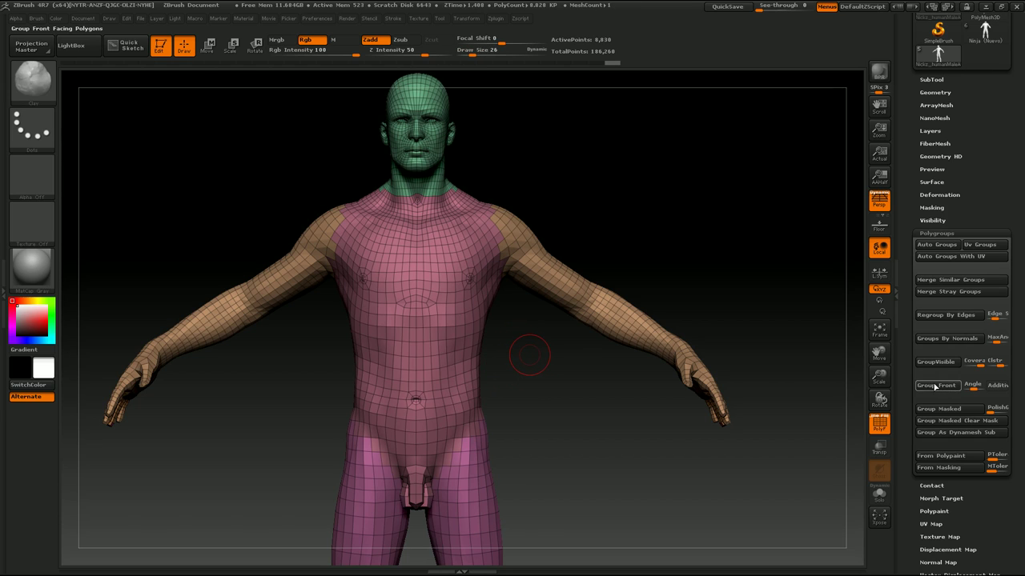
{"action": "left_click_drag", "start_coordinate": [905, 385], "coordinate": [905, 368]}
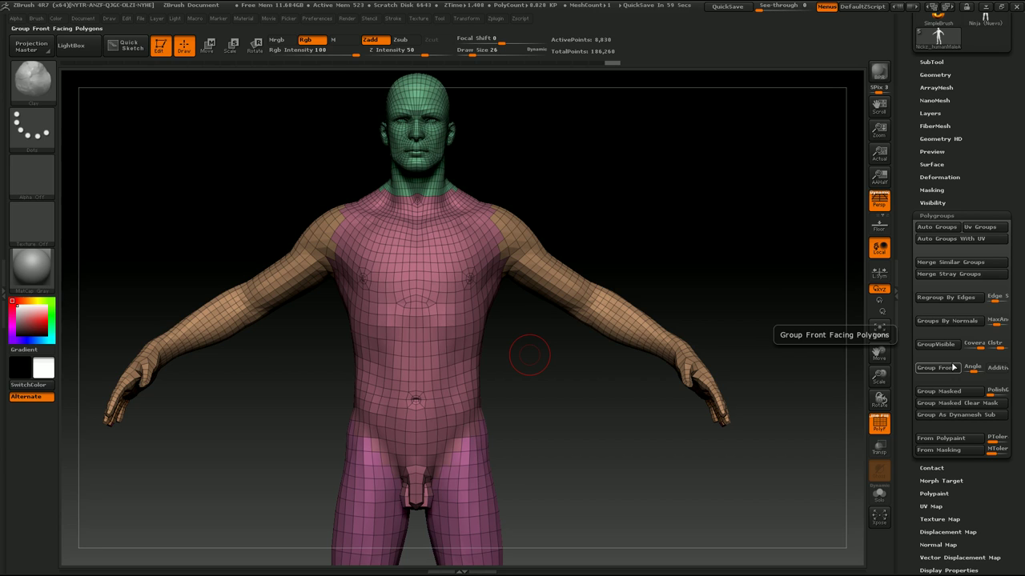
{"action": "mouse_move", "coordinate": [649, 240]}
{"action": "left_mouse_down", "text": "ctrl+shift"}
{"action": "mouse_move", "coordinate": [690, 441]}
{"action": "mouse_move", "coordinate": [756, 331]}
{"action": "left_mouse_up", "text": "ctrl+shift"}
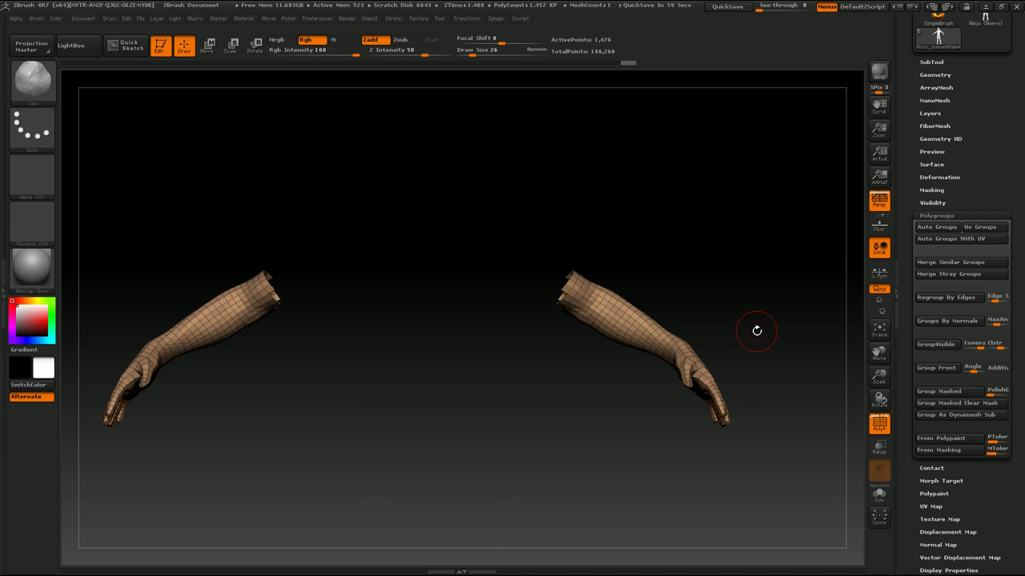
{"action": "left_click", "coordinate": [629, 390], "text": "ctrl+shift"}
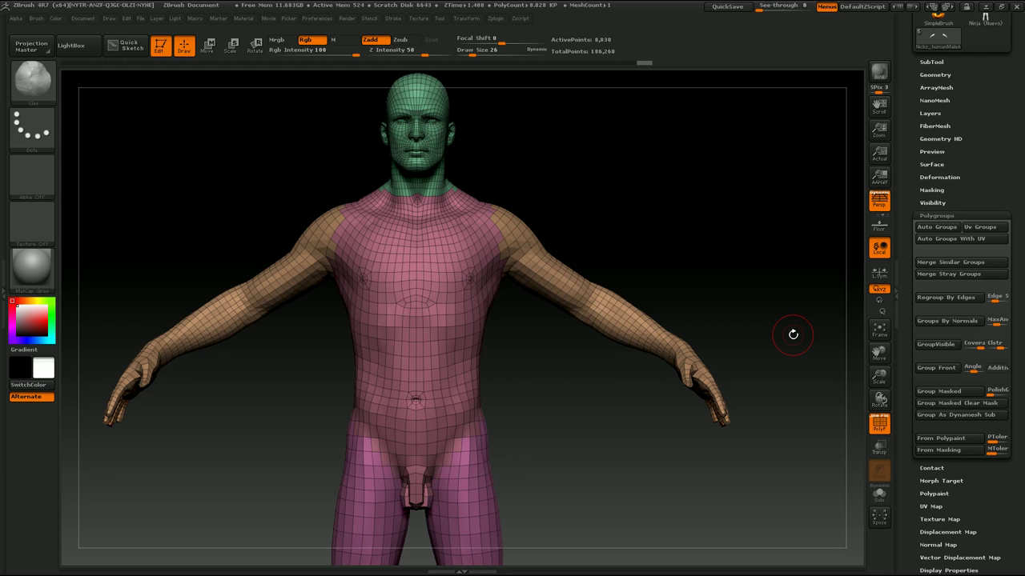
{"action": "key", "text": "shift+f"}
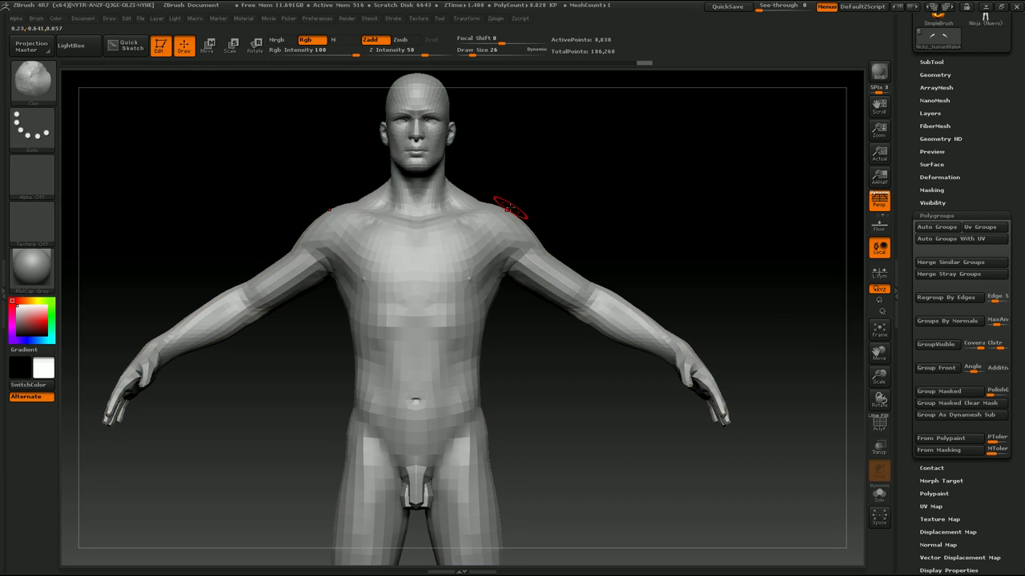
{"action": "left_click_drag", "start_coordinate": [454, 313], "coordinate": [464, 302], "text": "ctrl"}
Step: Smooth the sunken chest and pectoral area into the surrounding torso
{"action": "mouse_move", "coordinate": [477, 300]}
{"action": "left_mouse_down"}
{"action": "mouse_move", "coordinate": [490, 299]}
{"action": "mouse_move", "coordinate": [437, 246]}
{"action": "mouse_move", "coordinate": [480, 320]}
{"action": "mouse_move", "coordinate": [337, 320]}
{"action": "mouse_move", "coordinate": [435, 377]}
{"action": "left_mouse_up"}
{"action": "mouse_move", "coordinate": [512, 405]}
{"action": "left_mouse_down"}
{"action": "mouse_move", "coordinate": [561, 404]}
{"action": "mouse_move", "coordinate": [434, 308]}
{"action": "left_mouse_up"}
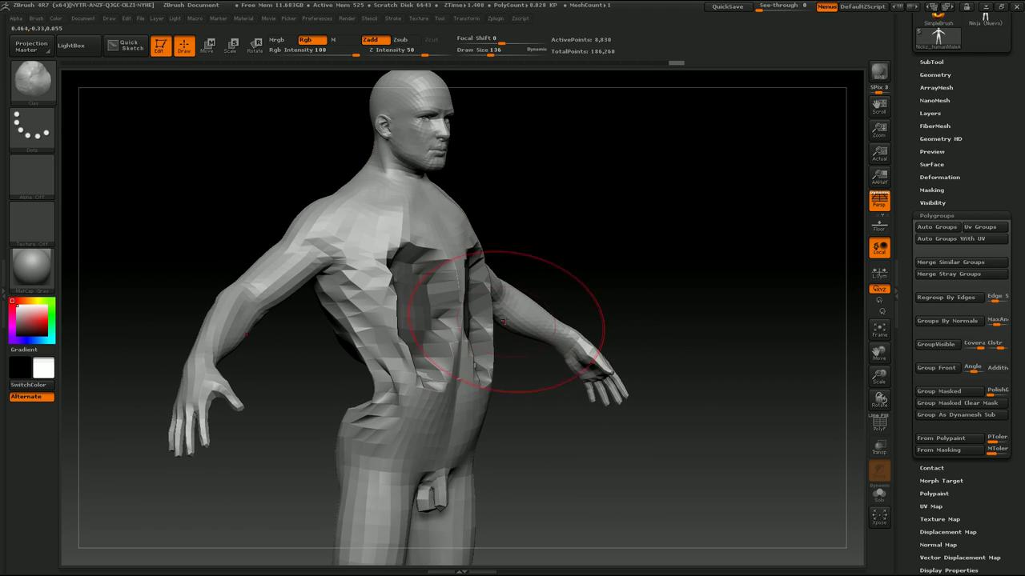
{"action": "mouse_move", "coordinate": [590, 264]}
{"action": "left_mouse_down"}
{"action": "mouse_move", "coordinate": [541, 273]}
{"action": "mouse_move", "coordinate": [609, 278]}
{"action": "mouse_move", "coordinate": [559, 280]}
{"action": "left_mouse_up"}
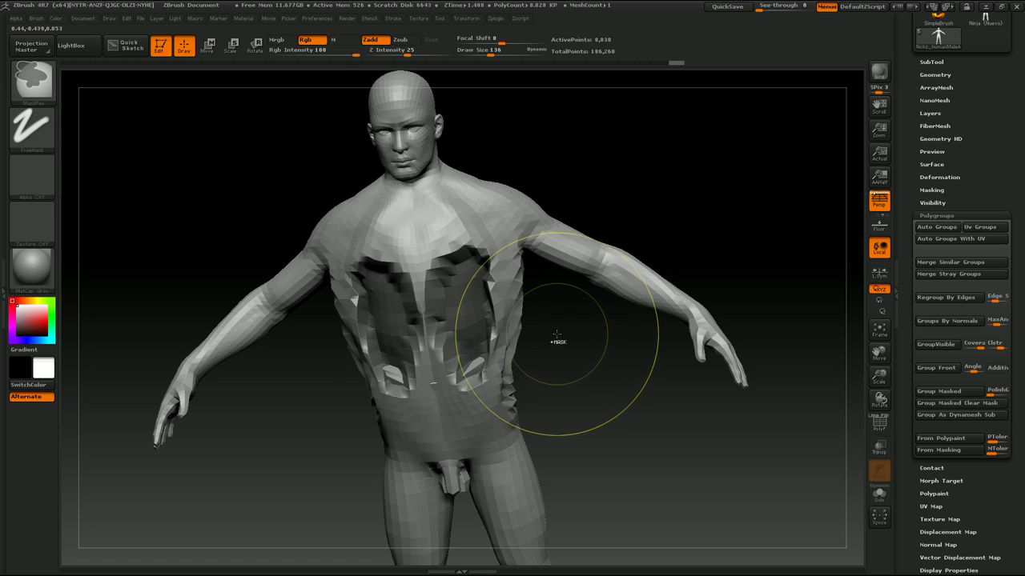
{"action": "mouse_move", "coordinate": [553, 341]}
{"action": "left_mouse_down", "text": "shift"}
{"action": "mouse_move", "coordinate": [560, 346]}
{"action": "mouse_move", "coordinate": [491, 355]}
{"action": "left_mouse_up", "text": "shift"}
{"action": "key", "text": "s"}
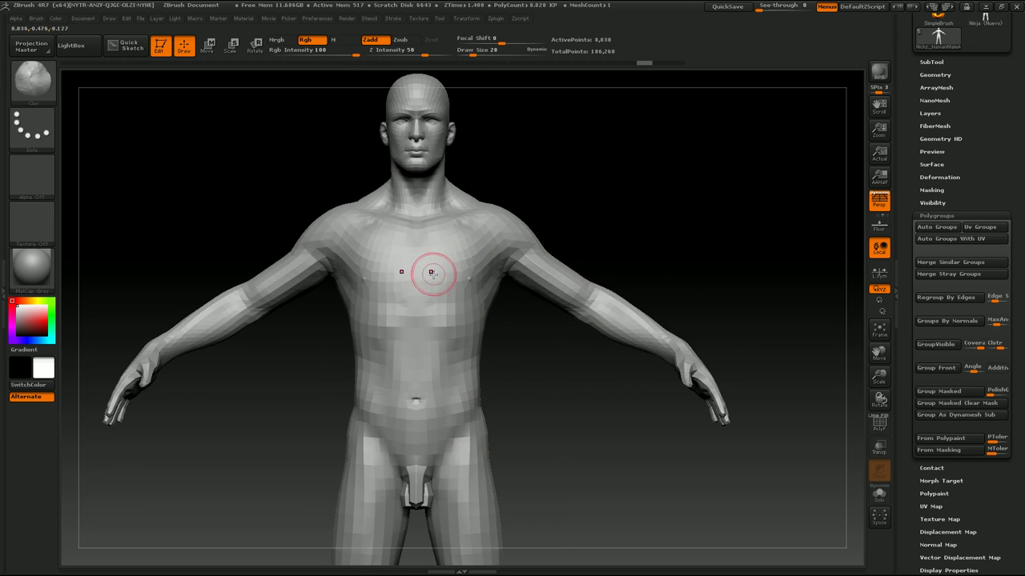
Step: Mask the upper chest and pectorals, make them a yellow polygroup, and show PolyFrame
{"action": "key", "text": "ctrl"}
{"action": "mouse_move", "coordinate": [483, 272]}
{"action": "left_mouse_down", "text": "ctrl"}
{"action": "mouse_move", "coordinate": [431, 242]}
{"action": "mouse_move", "coordinate": [419, 258]}
{"action": "mouse_move", "coordinate": [472, 248]}
{"action": "mouse_move", "coordinate": [471, 238]}
{"action": "mouse_move", "coordinate": [603, 243]}
{"action": "left_mouse_up", "text": "ctrl"}
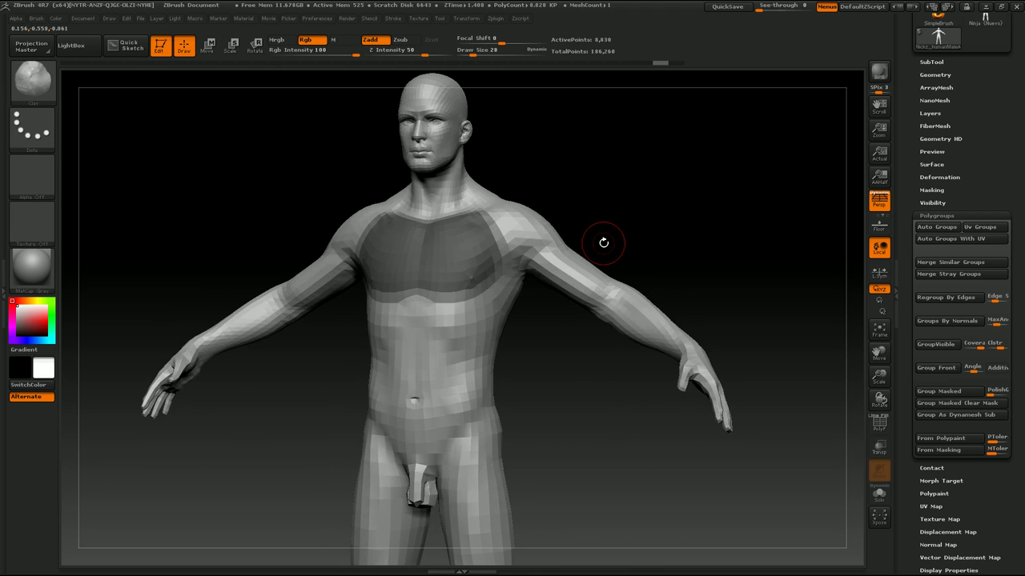
{"action": "left_click", "coordinate": [950, 392]}
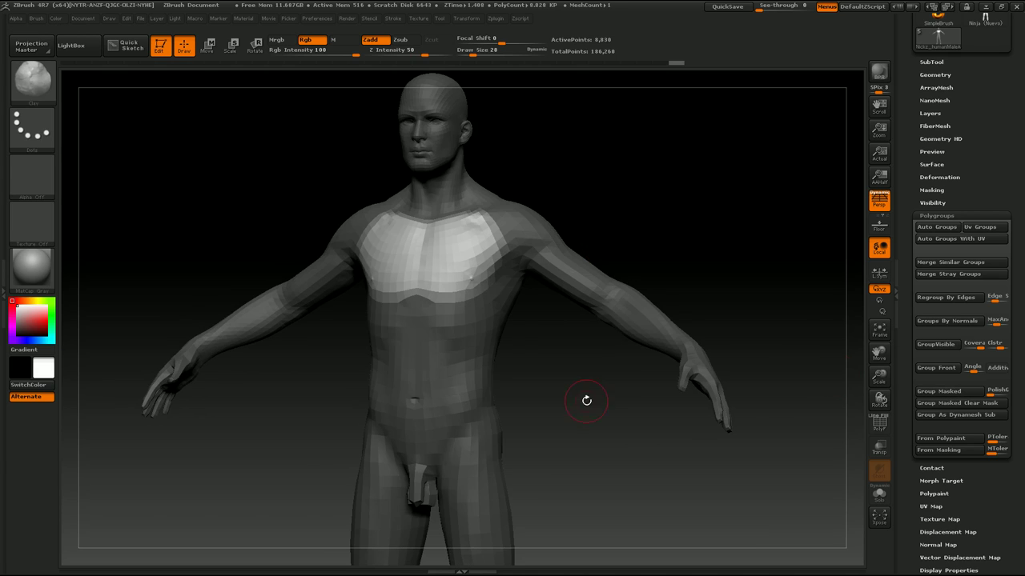
{"action": "key", "text": "ctrl"}
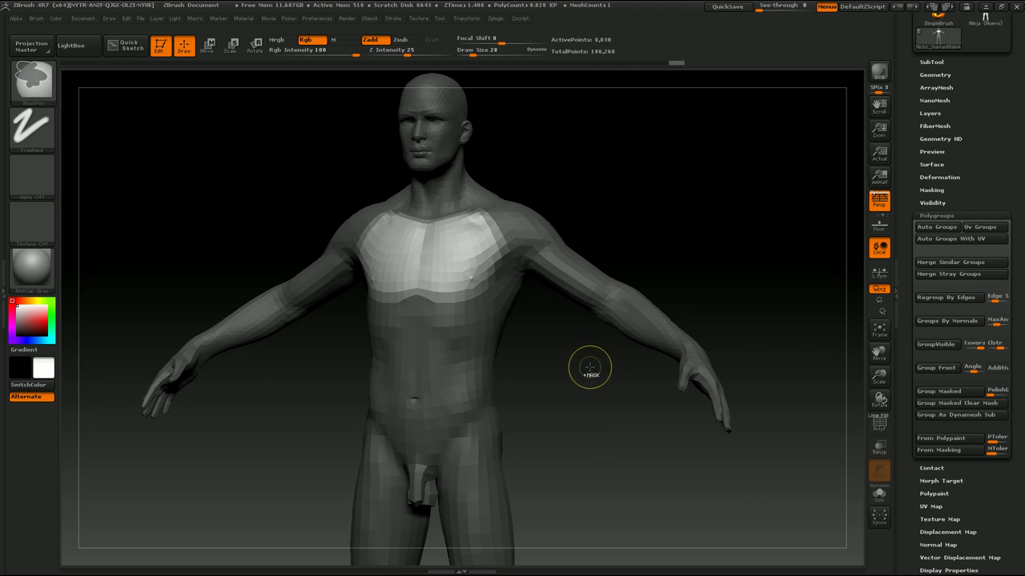
{"action": "key", "text": "shift+f"}
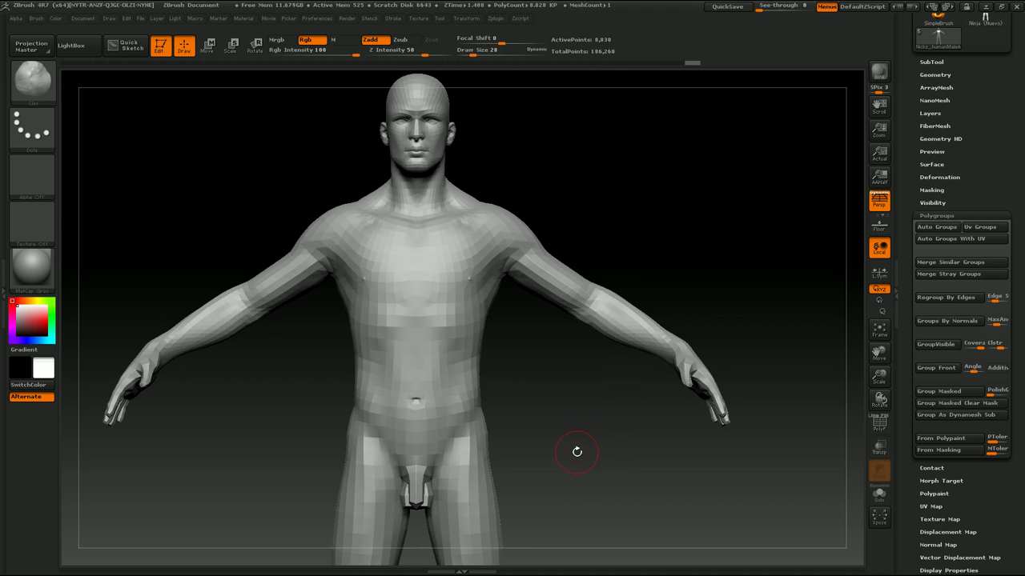
{"action": "mouse_move", "coordinate": [573, 450]}
{"action": "left_mouse_down"}
{"action": "mouse_move", "coordinate": [558, 404]}
{"action": "mouse_move", "coordinate": [568, 373]}
{"action": "mouse_move", "coordinate": [560, 380]}
{"action": "left_mouse_up"}
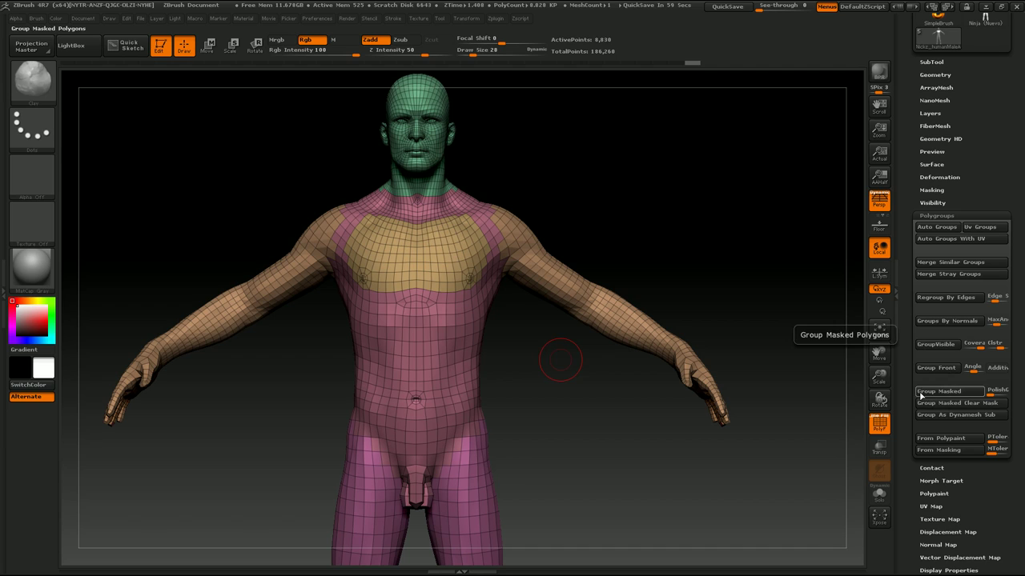
Step: Mask the front of the abdomen and turn it into a new magenta polygroup
{"action": "left_click_drag", "start_coordinate": [428, 370], "coordinate": [426, 340], "text": "ctrl"}
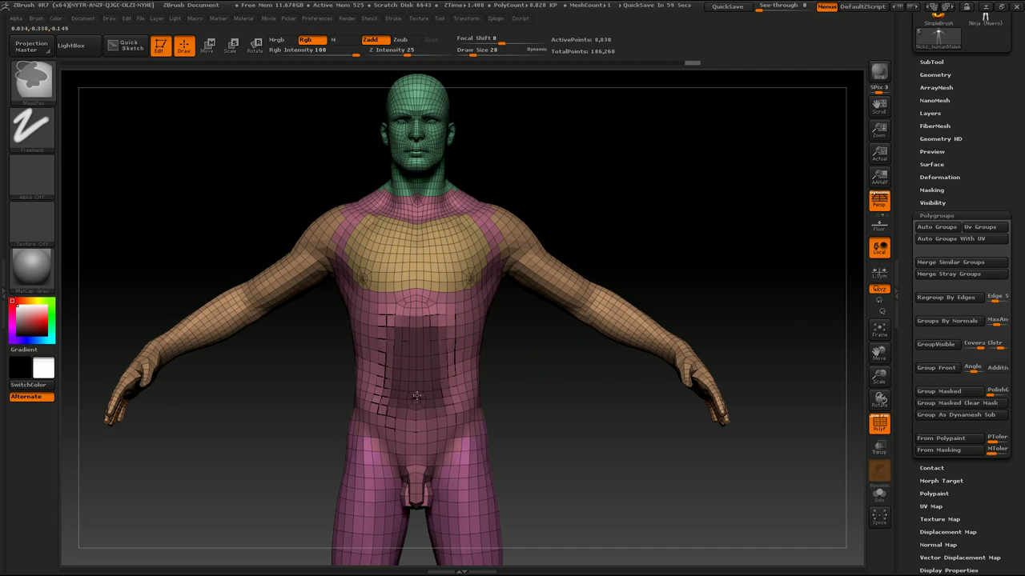
{"action": "left_click_drag", "start_coordinate": [416, 395], "coordinate": [433, 390], "text": "ctrl"}
{"action": "mouse_move", "coordinate": [416, 333]}
{"action": "left_mouse_down", "text": "ctrl"}
{"action": "mouse_move", "coordinate": [388, 319]}
{"action": "mouse_move", "coordinate": [440, 314]}
{"action": "left_mouse_up", "text": "ctrl"}
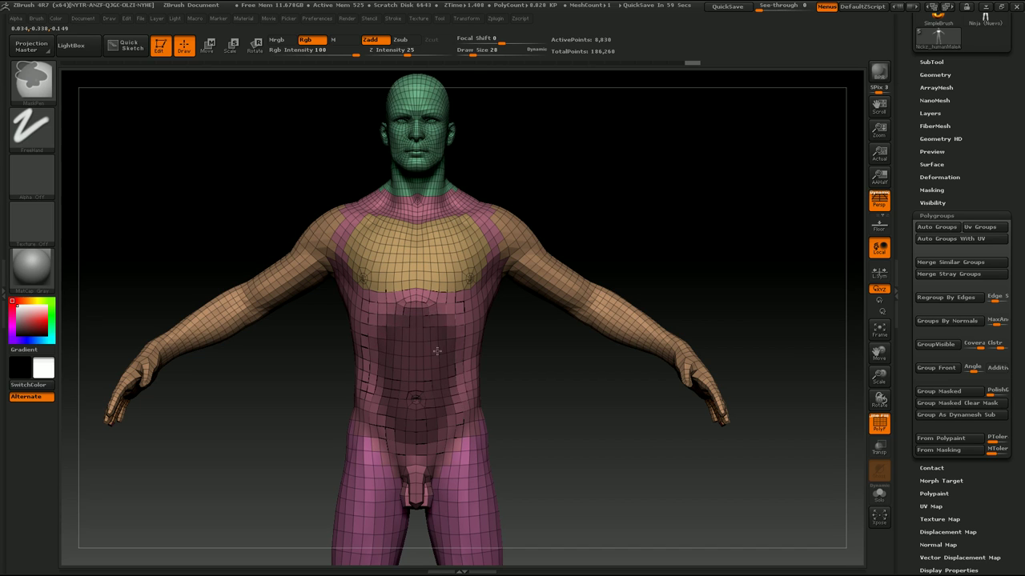
{"action": "left_click", "coordinate": [960, 394]}
Step: Isolate the abdomen polygroup to check it, restore the body, and open Tool > Geometry
{"action": "left_click_drag", "start_coordinate": [534, 362], "coordinate": [550, 417], "text": "ctrl"}
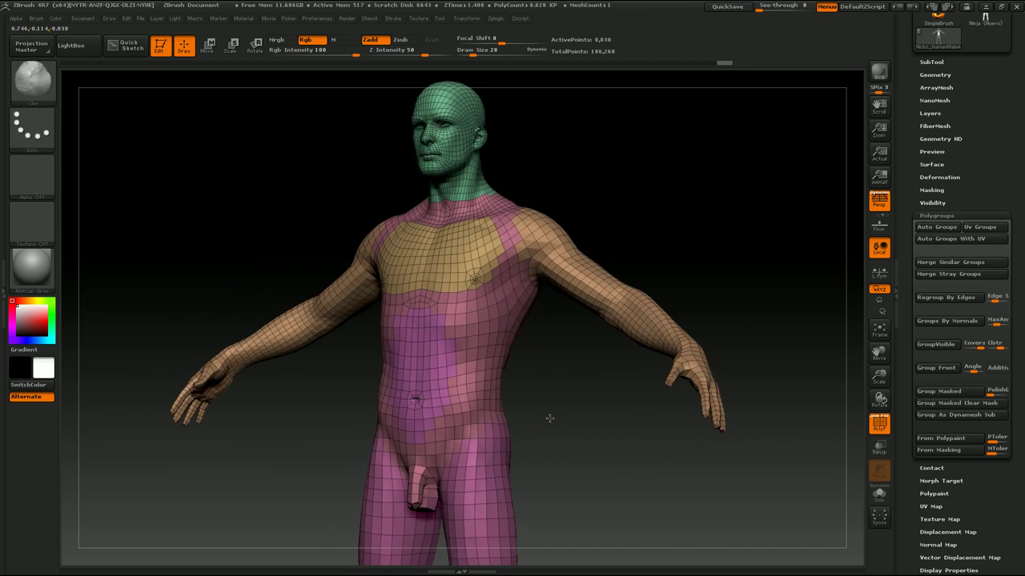
{"action": "left_click", "coordinate": [438, 366], "text": "ctrl+shift"}
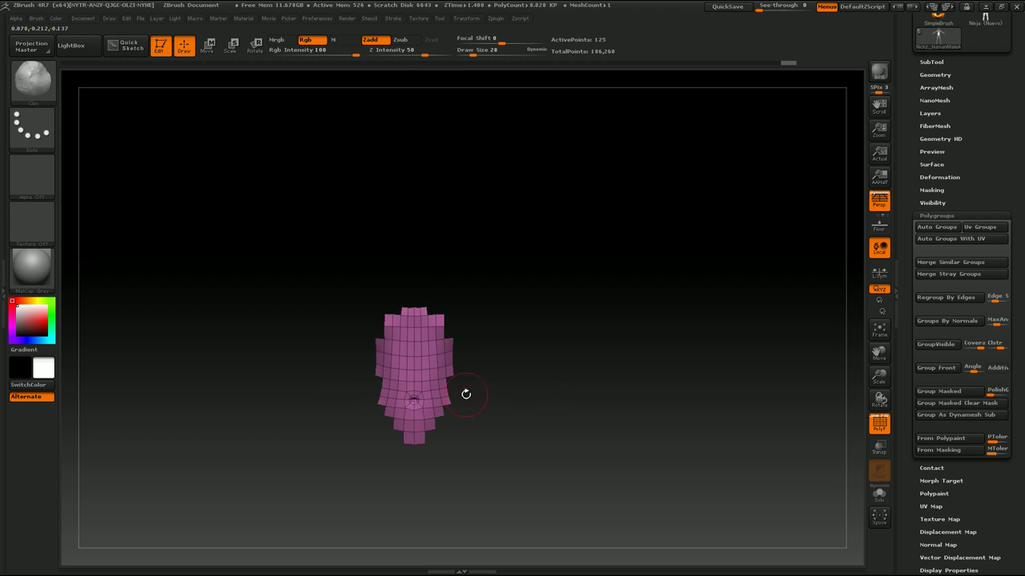
{"action": "mouse_move", "coordinate": [506, 429]}
{"action": "left_mouse_down"}
{"action": "mouse_move", "coordinate": [533, 421]}
{"action": "mouse_move", "coordinate": [512, 430]}
{"action": "mouse_move", "coordinate": [514, 371]}
{"action": "left_mouse_up"}
{"action": "left_click", "coordinate": [532, 424], "text": "ctrl+shift"}
{"action": "left_click_drag", "start_coordinate": [486, 324], "coordinate": [774, 290], "text": "alt"}
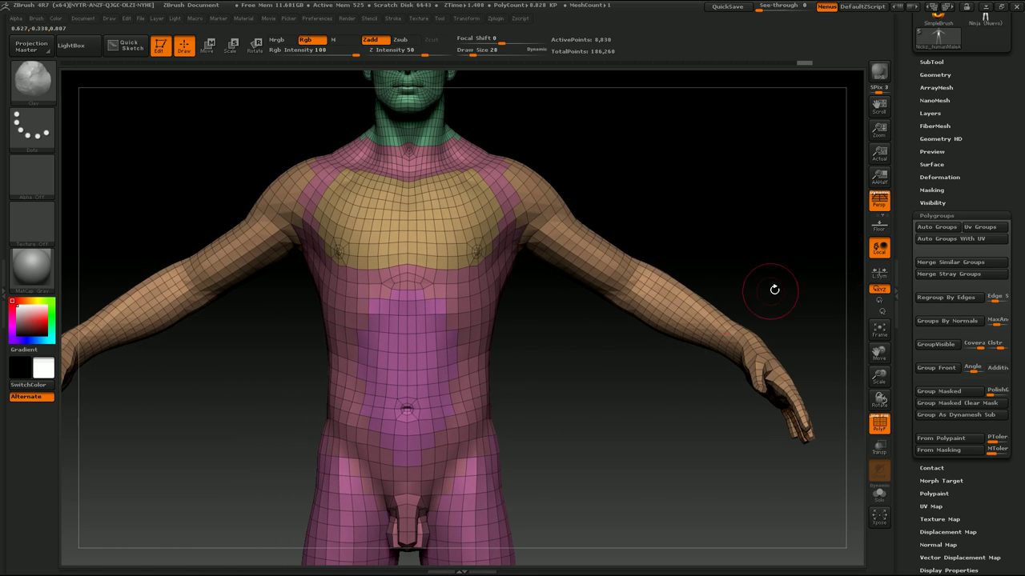
{"action": "left_click", "coordinate": [953, 74]}
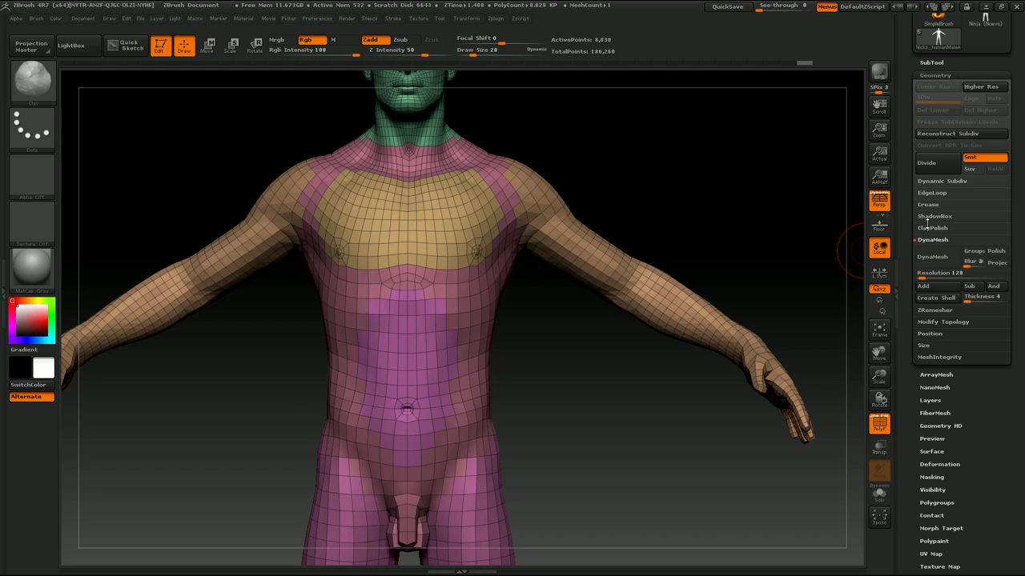
Step: Open and close EdgeLoop, expand DynaMesh at resolution 128, and zoom out to the whole figure
{"action": "left_click", "coordinate": [951, 192]}
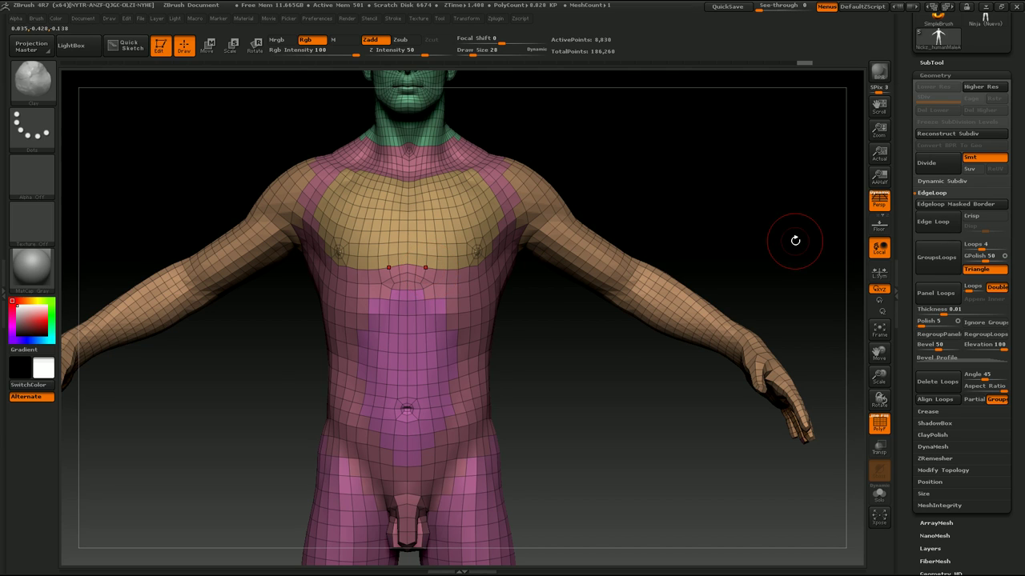
{"action": "left_click_drag", "start_coordinate": [795, 240], "coordinate": [715, 318]}
{"action": "left_click", "coordinate": [953, 193]}
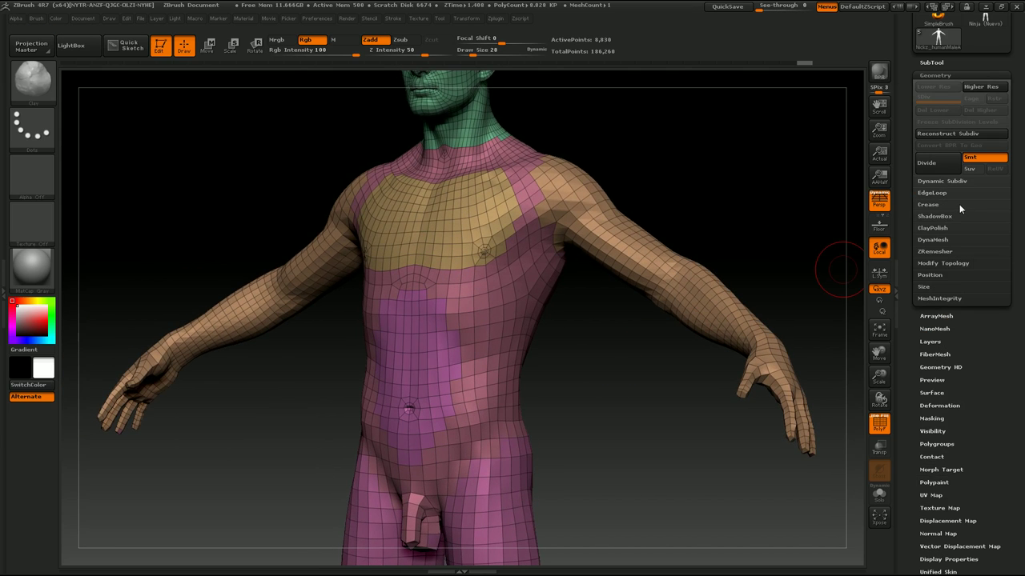
{"action": "left_click", "coordinate": [933, 239]}
{"action": "mouse_move", "coordinate": [590, 352]}
{"action": "left_mouse_down", "text": "alt"}
{"action": "mouse_move", "coordinate": [550, 369]}
{"action": "mouse_move", "coordinate": [545, 347]}
{"action": "mouse_move", "coordinate": [537, 361]}
{"action": "mouse_move", "coordinate": [499, 350]}
{"action": "left_mouse_up", "text": "alt"}
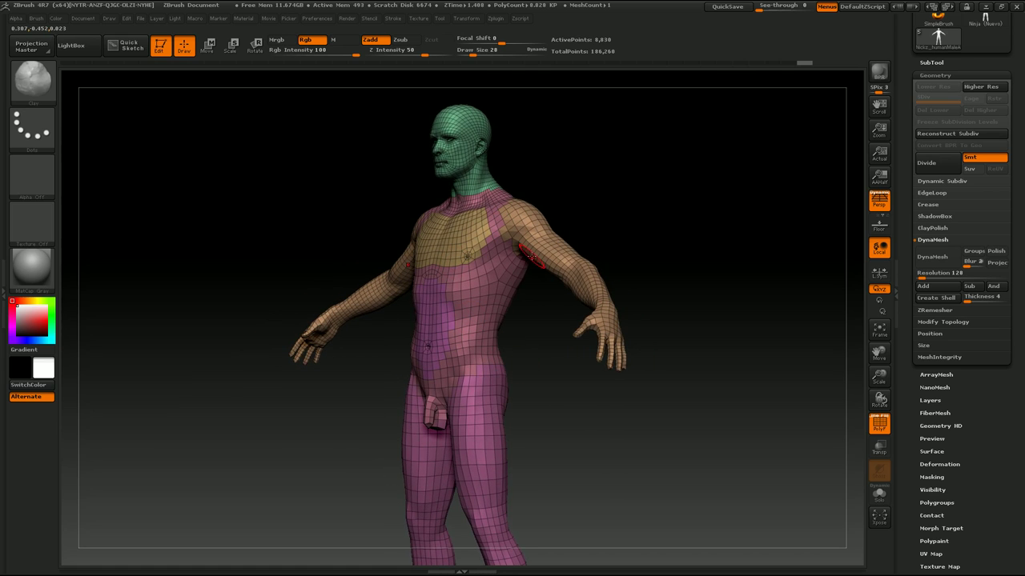
{"action": "left_click_drag", "start_coordinate": [543, 386], "coordinate": [491, 284]}
Step: Pull the hips and thigh sideways to the left with an enlarged Move brush
{"action": "key", "text": "b"}
{"action": "key", "text": "m"}
{"action": "key", "text": "v"}
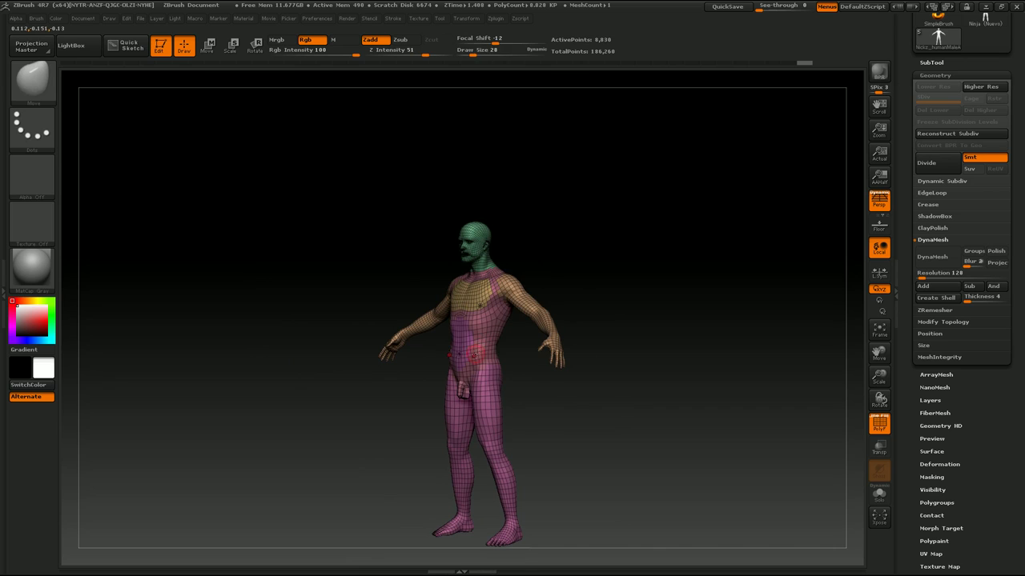
{"action": "key", "text": "s"}
{"action": "left_click_drag", "start_coordinate": [472, 354], "coordinate": [513, 354]}
{"action": "left_click_drag", "start_coordinate": [456, 376], "coordinate": [289, 405]}
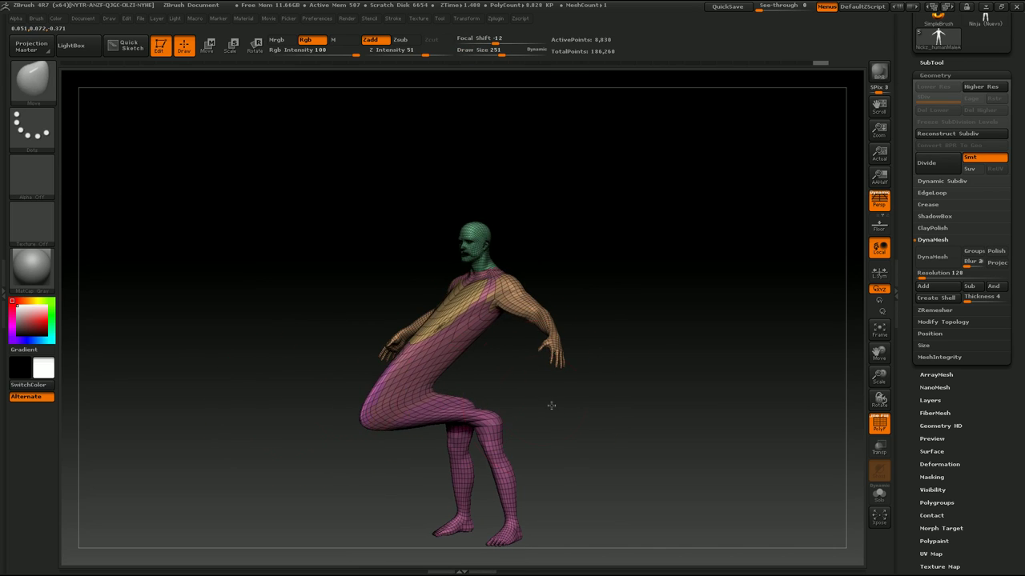
{"action": "mouse_move", "coordinate": [549, 405]}
{"action": "left_mouse_down"}
{"action": "mouse_move", "coordinate": [503, 373]}
{"action": "mouse_move", "coordinate": [509, 365]}
{"action": "mouse_move", "coordinate": [533, 400]}
{"action": "left_mouse_up"}
{"action": "key", "text": "ctrl"}
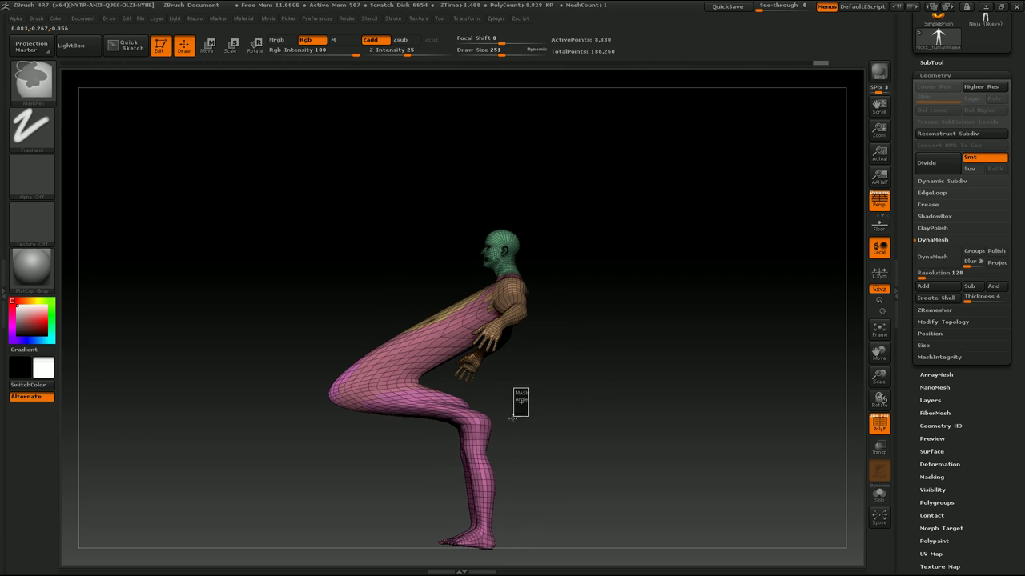
Step: Bake the layers and DynaMesh the figure at 128 into 11,316 points
{"action": "left_click", "coordinate": [936, 256]}
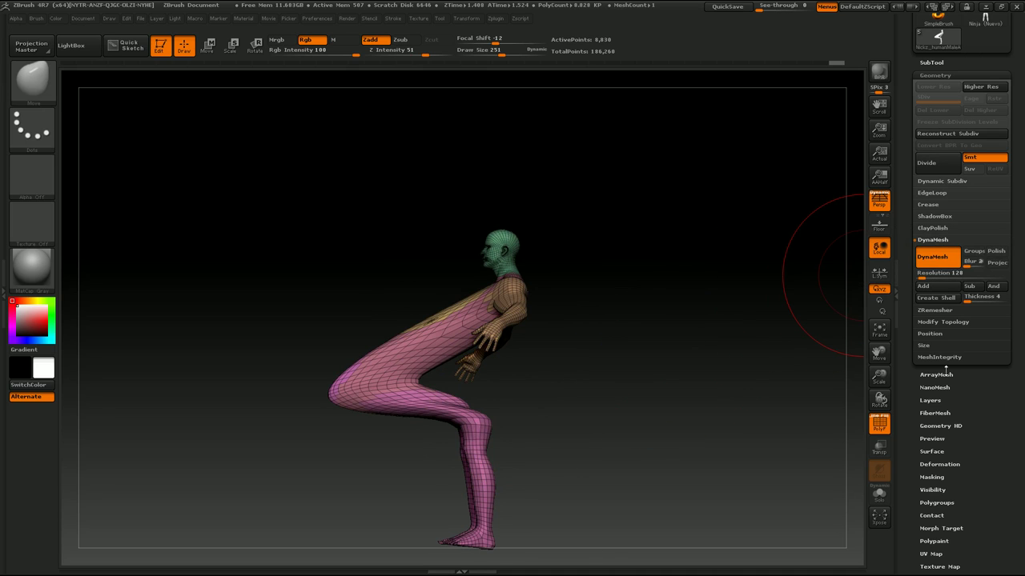
{"action": "left_click", "coordinate": [933, 400]}
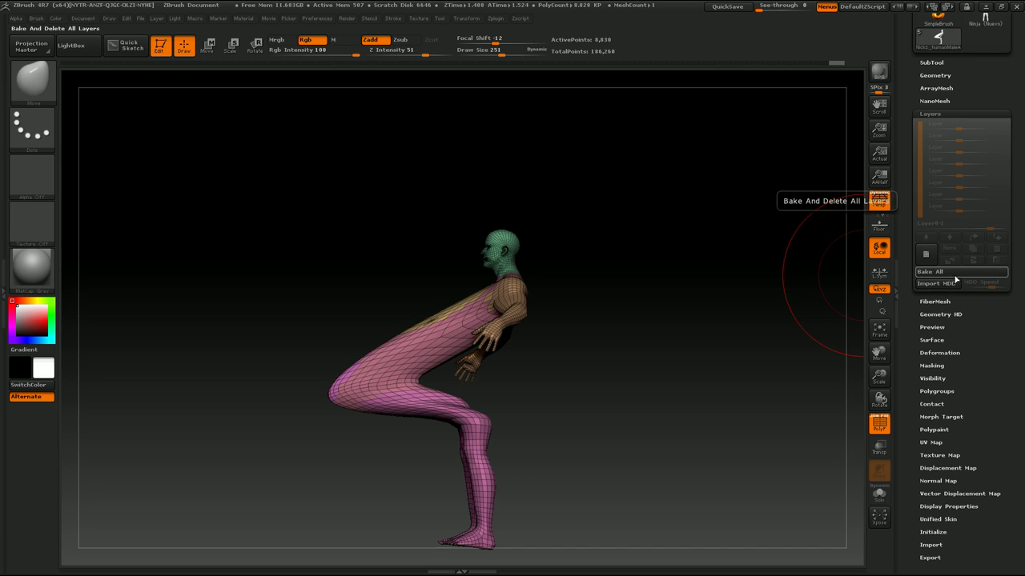
{"action": "left_click", "coordinate": [953, 64]}
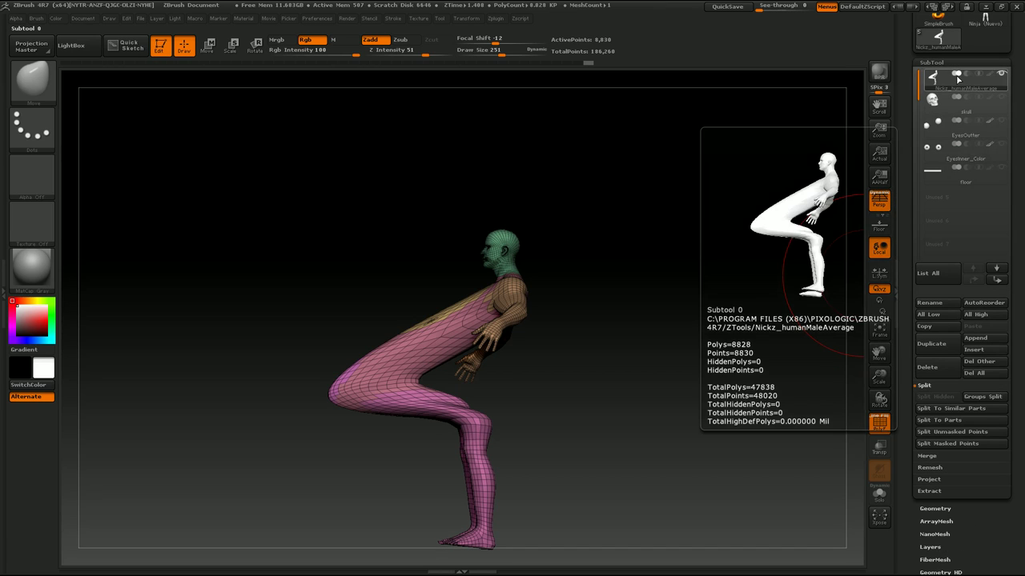
{"action": "left_click", "coordinate": [951, 64]}
{"action": "left_click", "coordinate": [945, 75]}
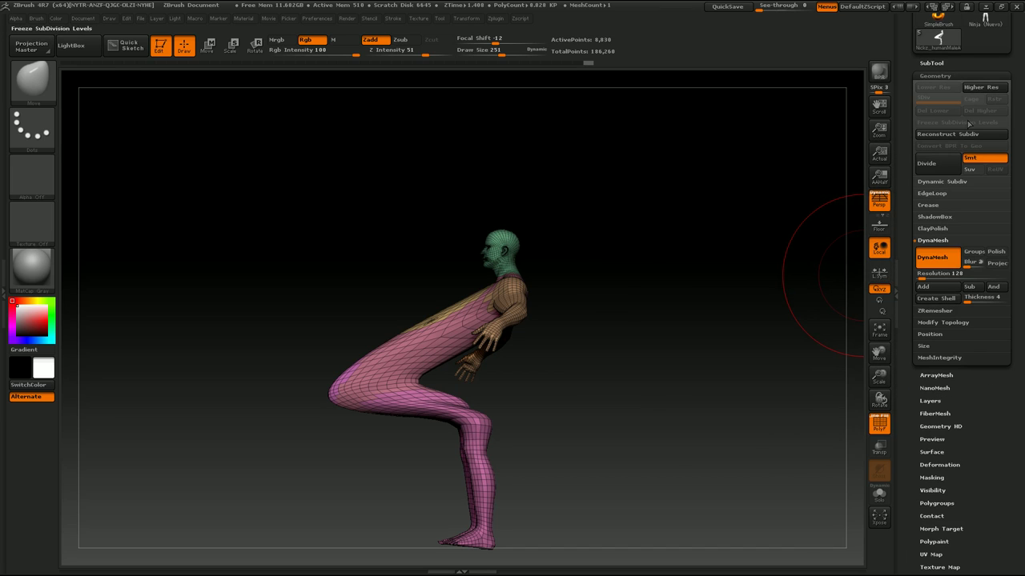
{"action": "mouse_move", "coordinate": [583, 377]}
{"action": "left_mouse_down", "text": "ctrl"}
{"action": "mouse_move", "coordinate": [560, 430]}
{"action": "mouse_move", "coordinate": [498, 364]}
{"action": "left_mouse_up", "text": "ctrl"}
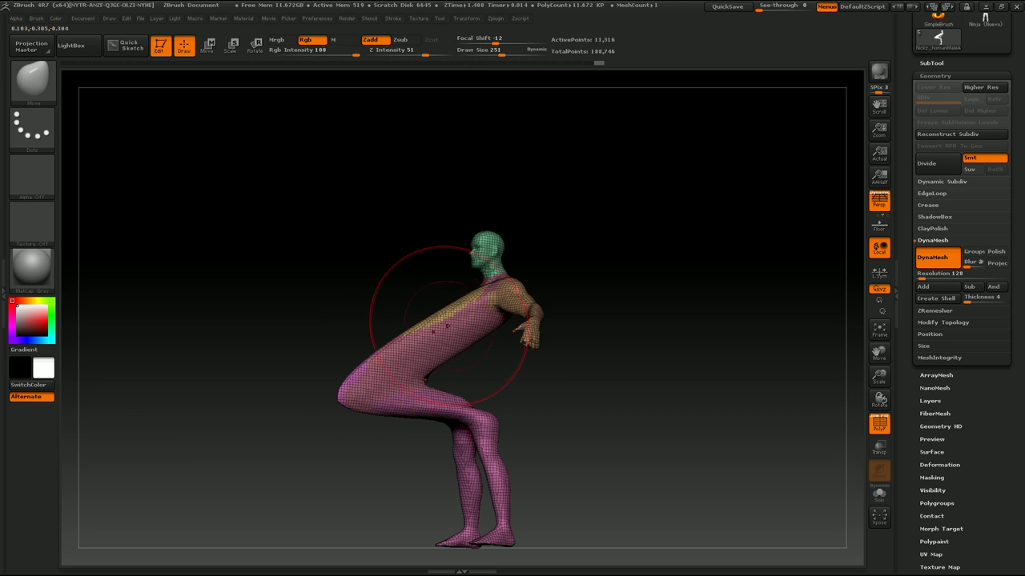
Step: Undo the deformations to restore the original T-pose in front view
{"action": "key", "text": "ctrl+z"}
{"action": "key", "text": "ctrl+z"}
{"action": "key", "text": "ctrl+z"}
{"action": "key", "text": "ctrl+z"}
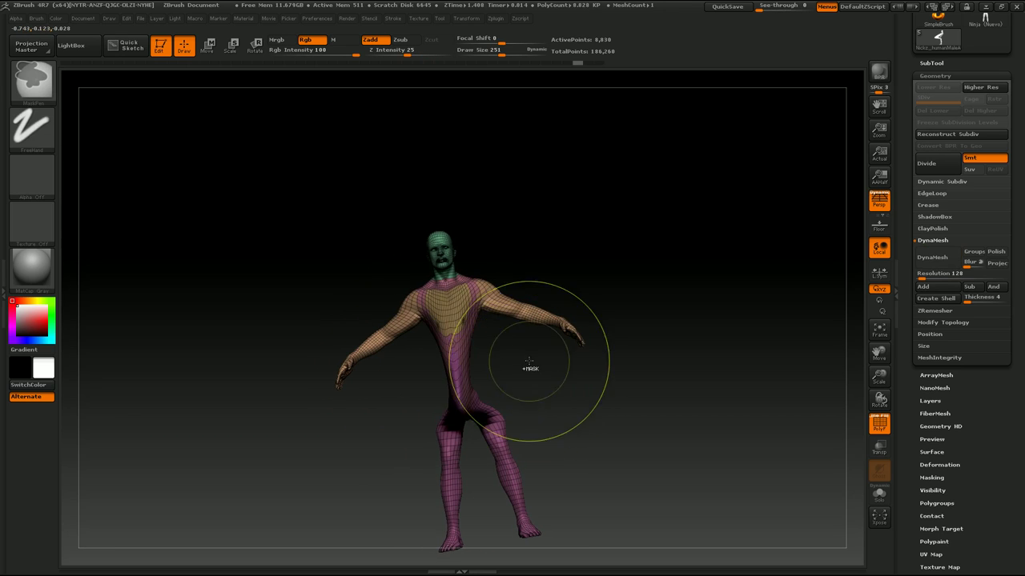
{"action": "mouse_move", "coordinate": [529, 362]}
{"action": "left_mouse_down"}
{"action": "mouse_move", "coordinate": [513, 347]}
{"action": "mouse_move", "coordinate": [484, 349]}
{"action": "left_mouse_up"}
{"action": "key", "text": "s"}
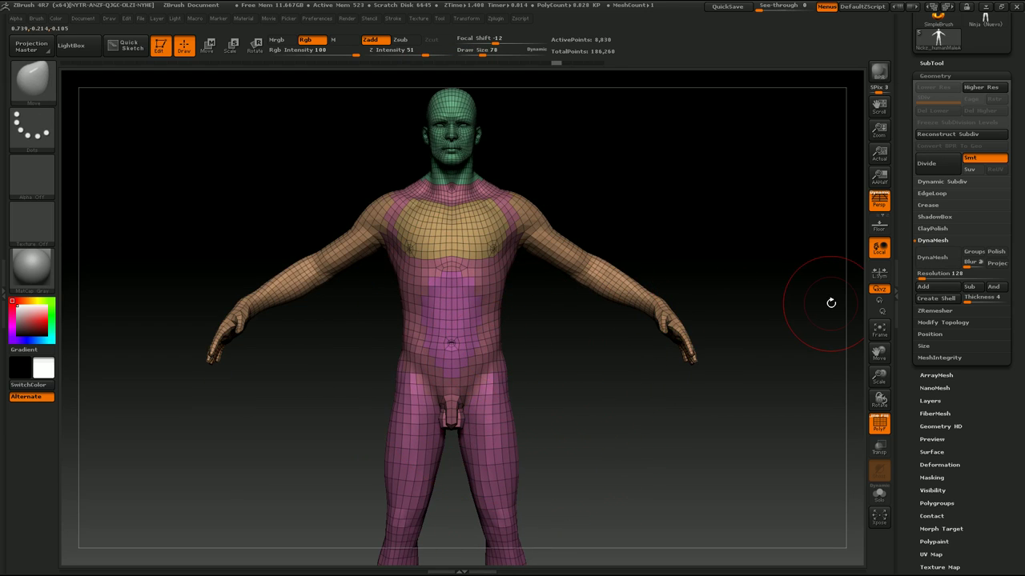
Step: Lasso-isolate both arms, make them their own polygroup, then unhide the body
{"action": "key", "text": "shift+f"}
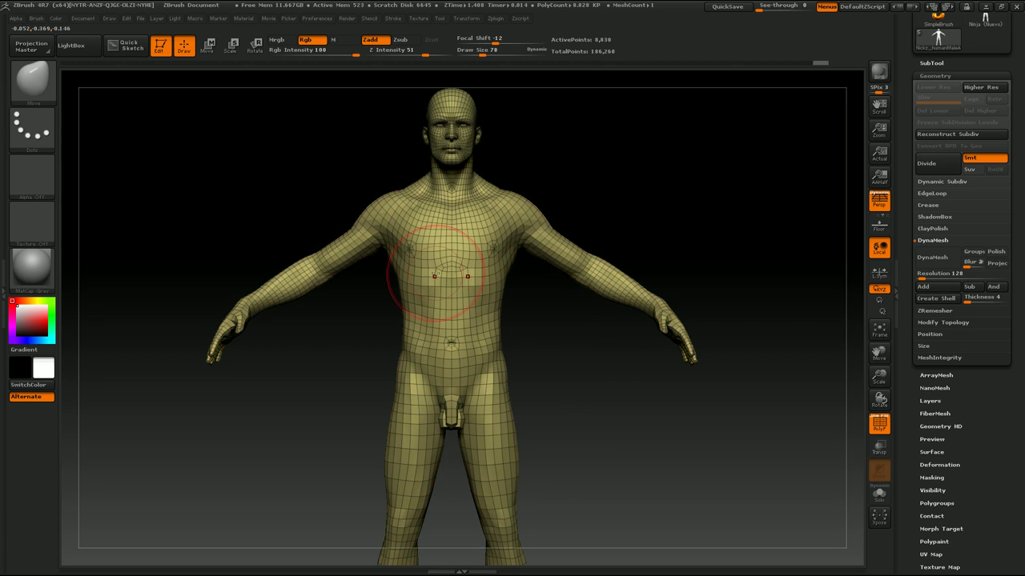
{"action": "key", "text": "f"}
{"action": "mouse_move", "coordinate": [524, 202]}
{"action": "left_mouse_down", "text": "ctrl+shift"}
{"action": "mouse_move", "coordinate": [679, 273]}
{"action": "mouse_move", "coordinate": [643, 394]}
{"action": "left_mouse_up", "text": "ctrl+shift"}
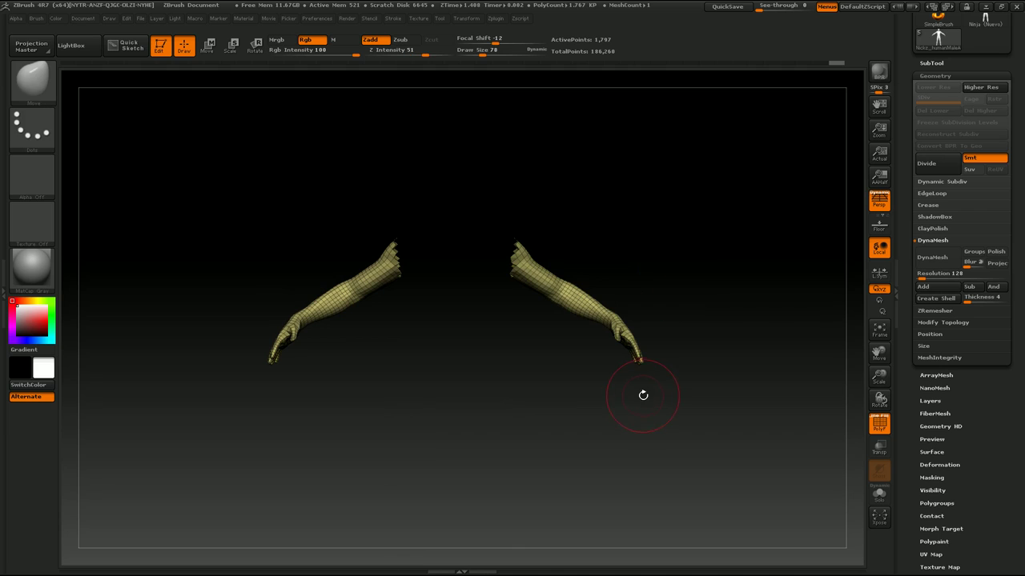
{"action": "key", "text": "ctrl+w"}
{"action": "left_click", "coordinate": [608, 385], "text": "ctrl+shift"}
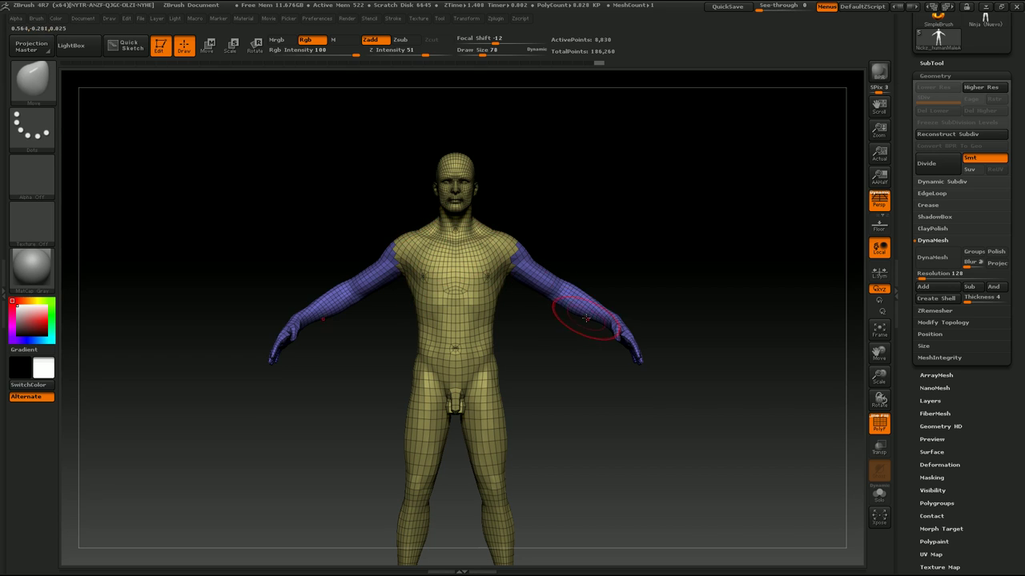
{"action": "mouse_move", "coordinate": [535, 330]}
{"action": "left_mouse_down"}
{"action": "mouse_move", "coordinate": [624, 341]}
{"action": "mouse_move", "coordinate": [558, 339]}
{"action": "left_mouse_up"}
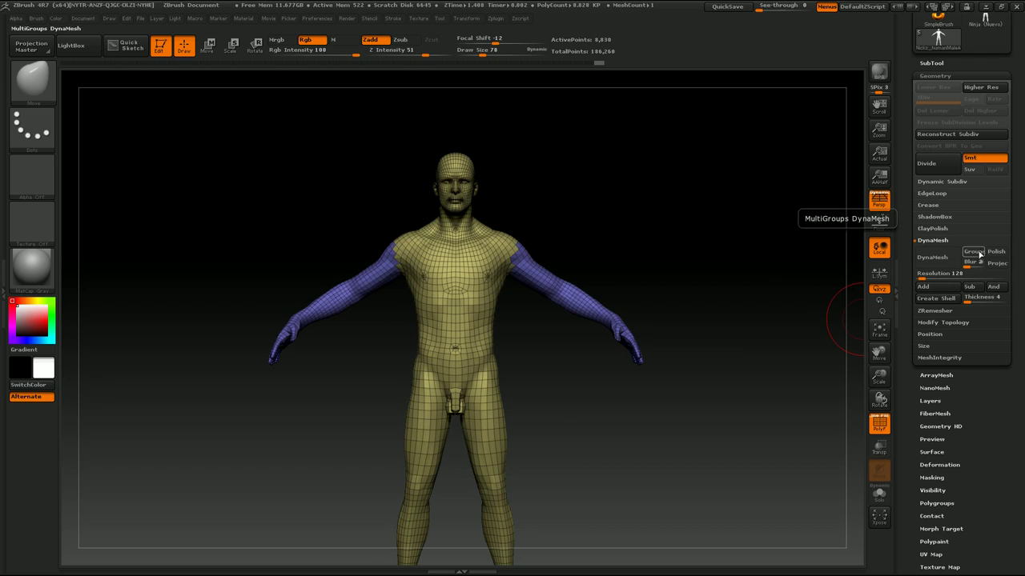
Step: Remove the figure's layers, test and undo a DynaMesh, then set Resolution to 56
{"action": "left_click", "coordinate": [939, 262]}
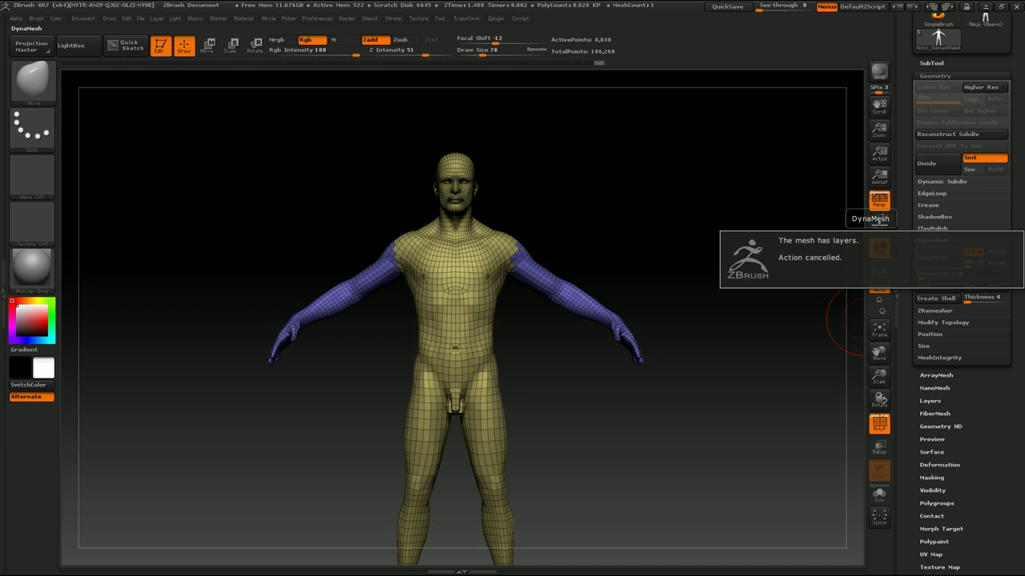
{"action": "left_click", "coordinate": [941, 402]}
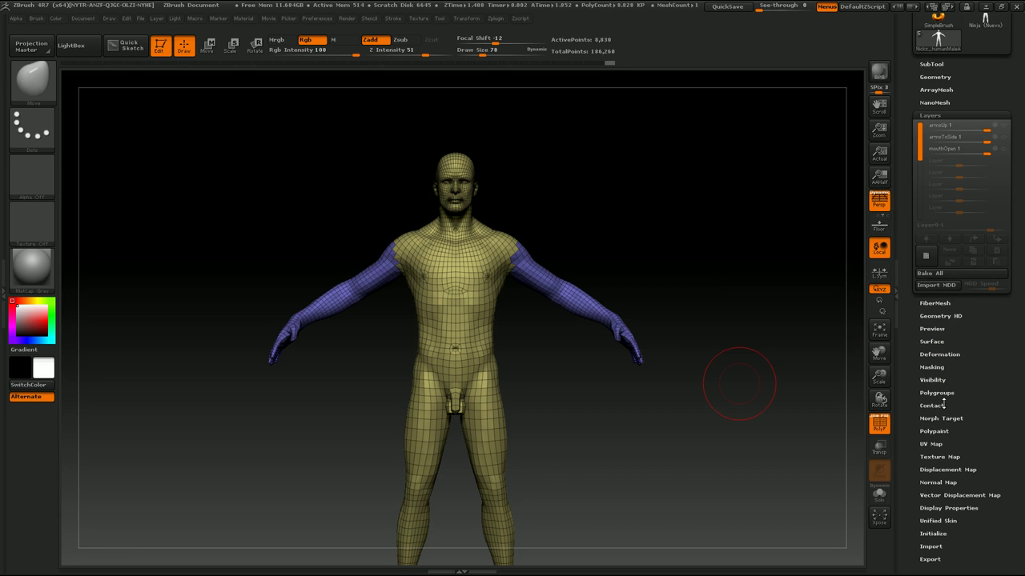
{"action": "left_click", "coordinate": [956, 76]}
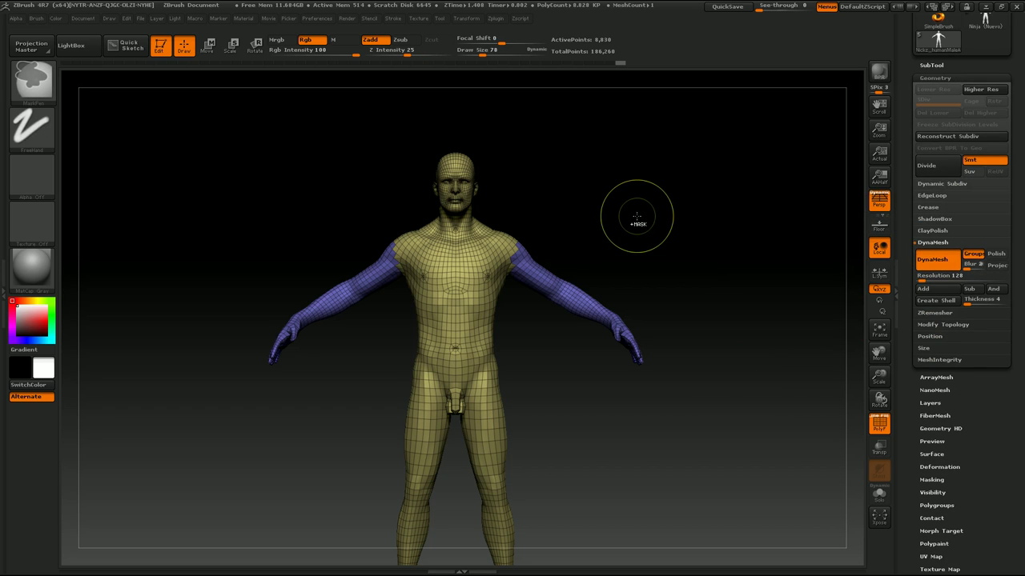
{"action": "mouse_move", "coordinate": [635, 213]}
{"action": "left_mouse_down", "text": "ctrl"}
{"action": "mouse_move", "coordinate": [630, 254]}
{"action": "mouse_move", "coordinate": [534, 314]}
{"action": "left_mouse_up", "text": "ctrl"}
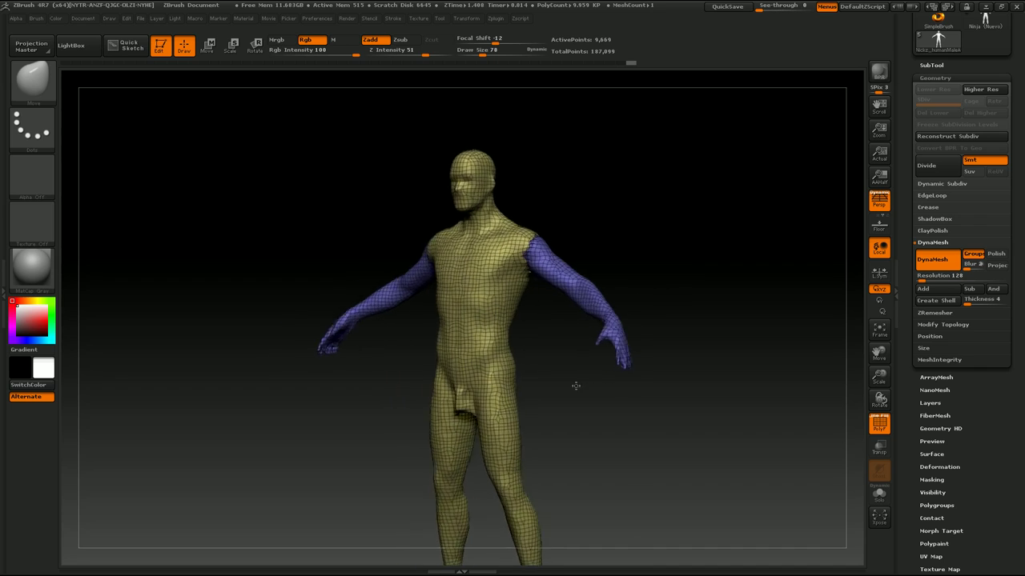
{"action": "key", "text": "ctrl+z"}
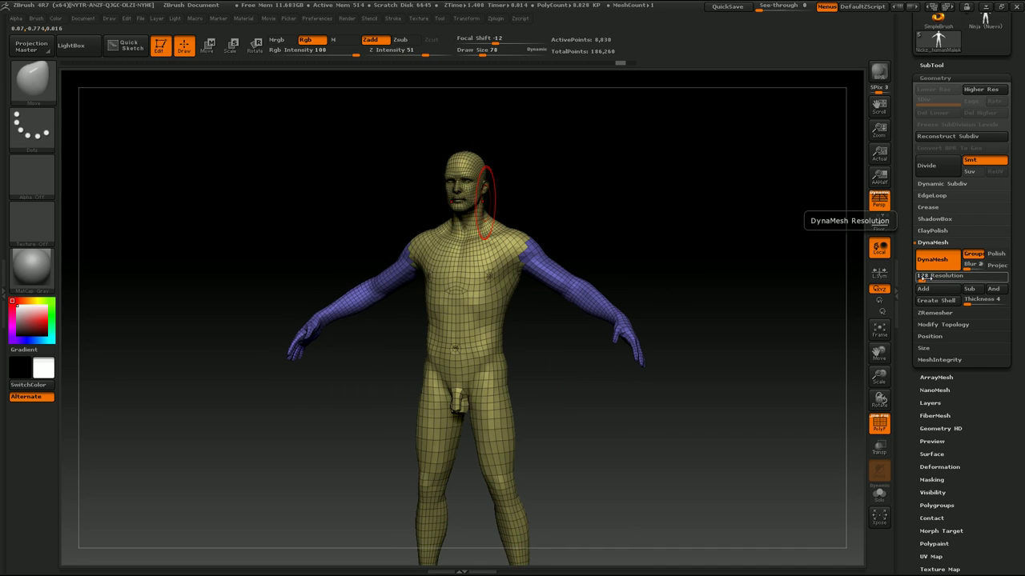
{"action": "left_click", "coordinate": [923, 279]}
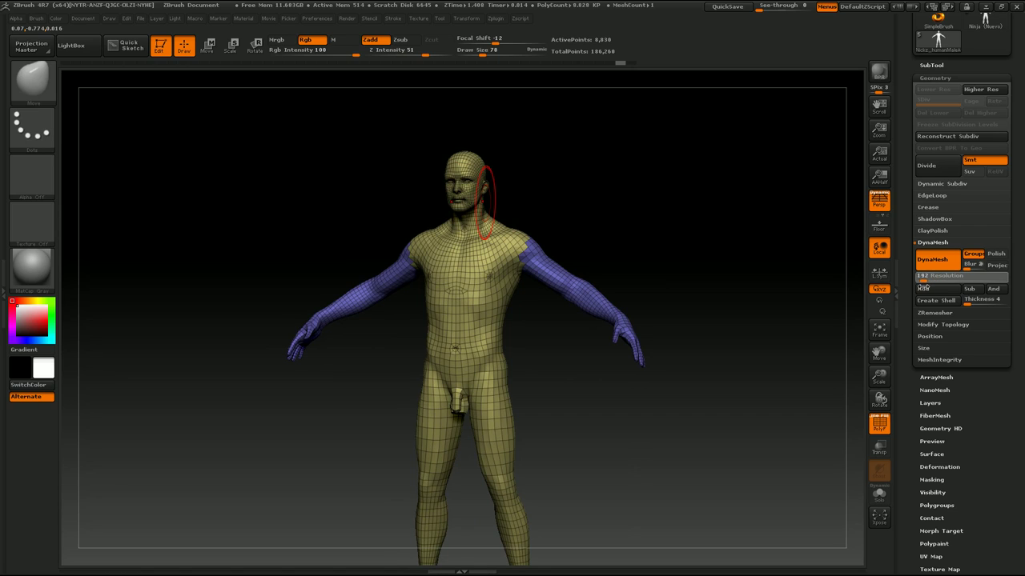
Step: DynaMesh the figure coarsely at resolution 56 and orbit to inspect the arms
{"action": "key", "text": "Return"}
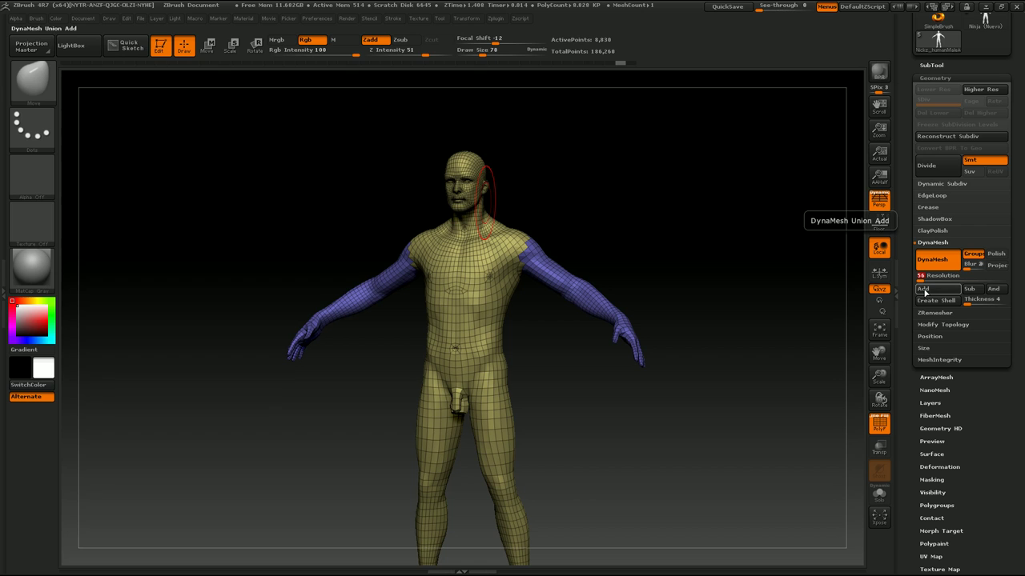
{"action": "mouse_move", "coordinate": [648, 259]}
{"action": "left_mouse_down", "text": "ctrl"}
{"action": "mouse_move", "coordinate": [634, 307]}
{"action": "mouse_move", "coordinate": [523, 293]}
{"action": "left_mouse_up", "text": "ctrl"}
{"action": "mouse_move", "coordinate": [576, 313]}
{"action": "left_mouse_down"}
{"action": "mouse_move", "coordinate": [543, 396]}
{"action": "mouse_move", "coordinate": [553, 377]}
{"action": "mouse_move", "coordinate": [496, 435]}
{"action": "mouse_move", "coordinate": [555, 483]}
{"action": "mouse_move", "coordinate": [493, 392]}
{"action": "mouse_move", "coordinate": [512, 320]}
{"action": "mouse_move", "coordinate": [460, 336]}
{"action": "mouse_move", "coordinate": [472, 360]}
{"action": "mouse_move", "coordinate": [485, 348]}
{"action": "mouse_move", "coordinate": [576, 332]}
{"action": "left_mouse_up"}
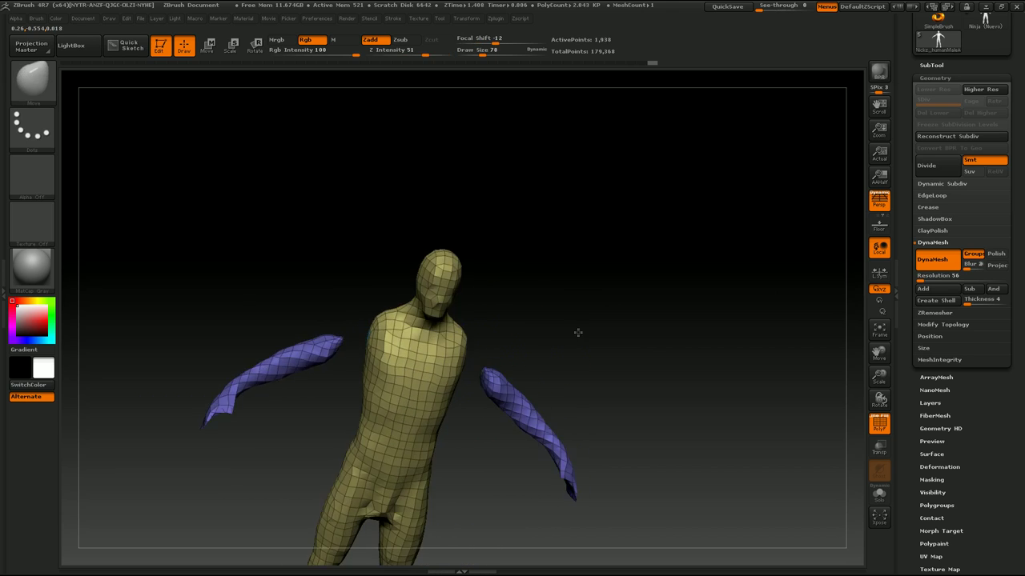
{"action": "mouse_move", "coordinate": [588, 400]}
{"action": "left_mouse_down"}
{"action": "mouse_move", "coordinate": [595, 371]}
{"action": "mouse_move", "coordinate": [614, 381]}
{"action": "mouse_move", "coordinate": [578, 371]}
{"action": "left_mouse_up"}
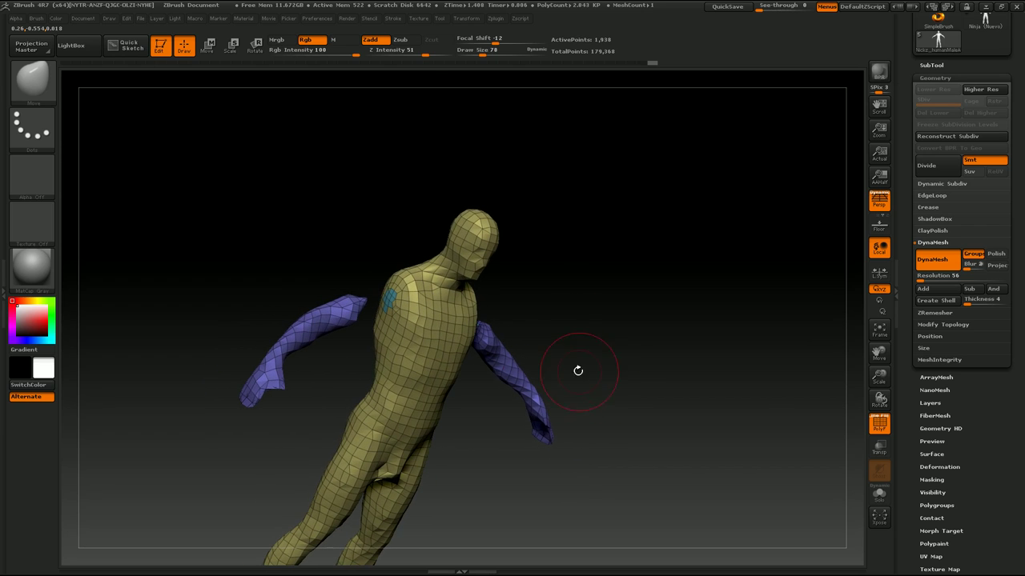
{"action": "mouse_move", "coordinate": [421, 373]}
{"action": "left_mouse_down"}
{"action": "mouse_move", "coordinate": [469, 406]}
{"action": "mouse_move", "coordinate": [469, 356]}
{"action": "left_mouse_up"}
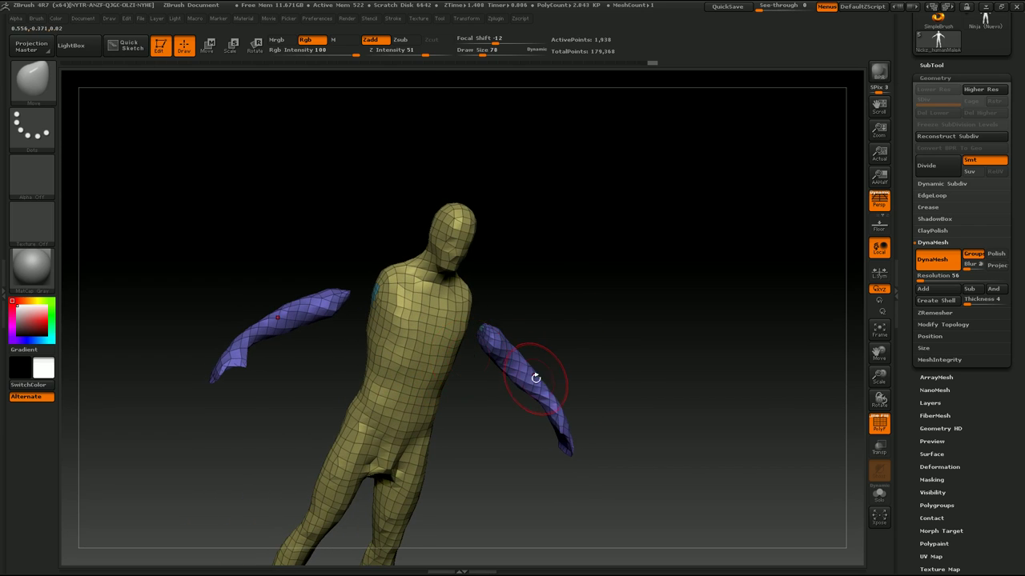
{"action": "left_click_drag", "start_coordinate": [496, 415], "coordinate": [499, 393], "text": "shift"}
Step: Undo the coarse remesh back to the 8,030-point figure and show the SubTool list
{"action": "key", "text": "ctrl+z"}
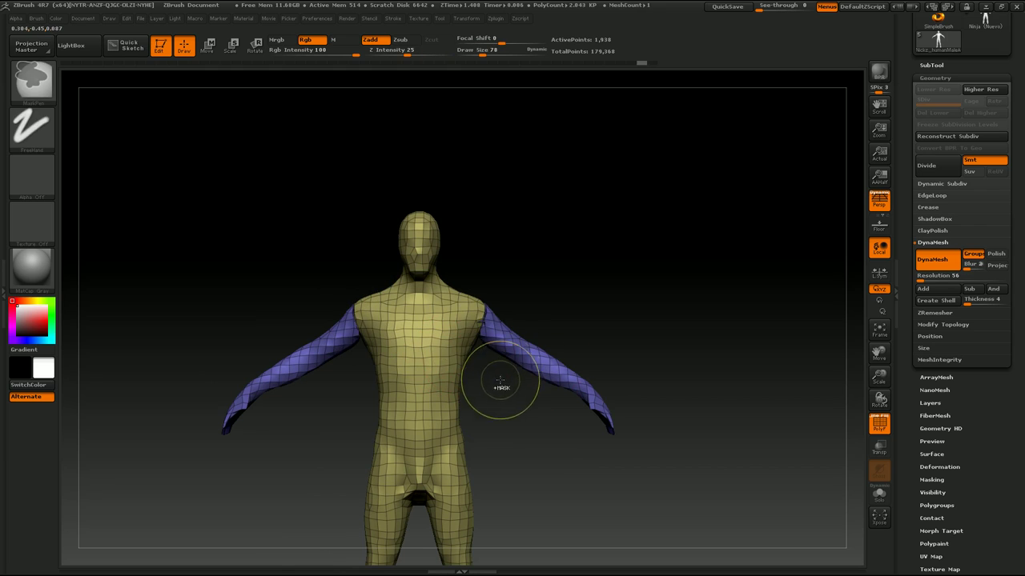
{"action": "key", "text": "ctrl+z"}
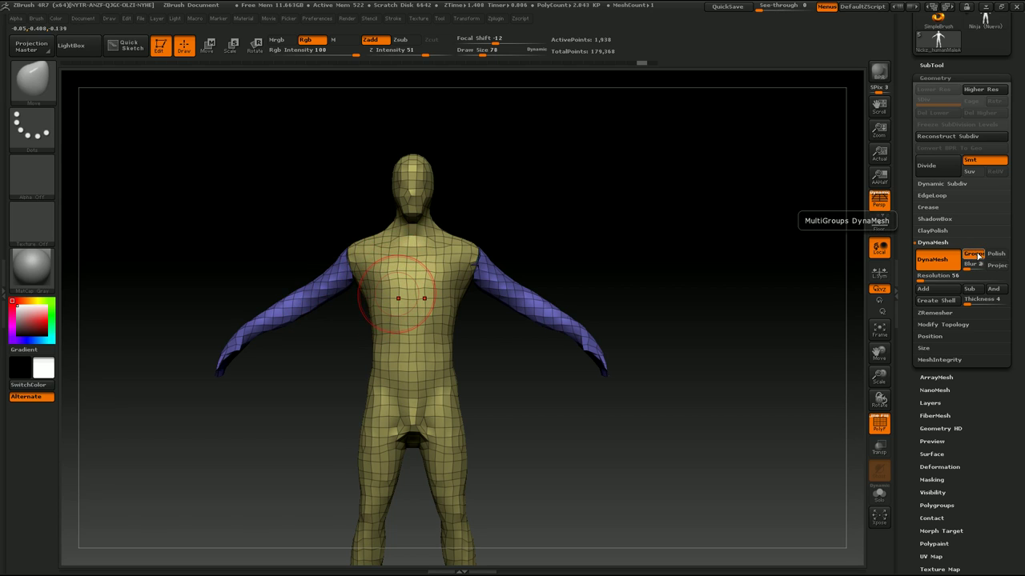
{"action": "mouse_move", "coordinate": [580, 288]}
{"action": "left_mouse_down"}
{"action": "mouse_move", "coordinate": [470, 253]}
{"action": "mouse_move", "coordinate": [576, 297]}
{"action": "left_mouse_up"}
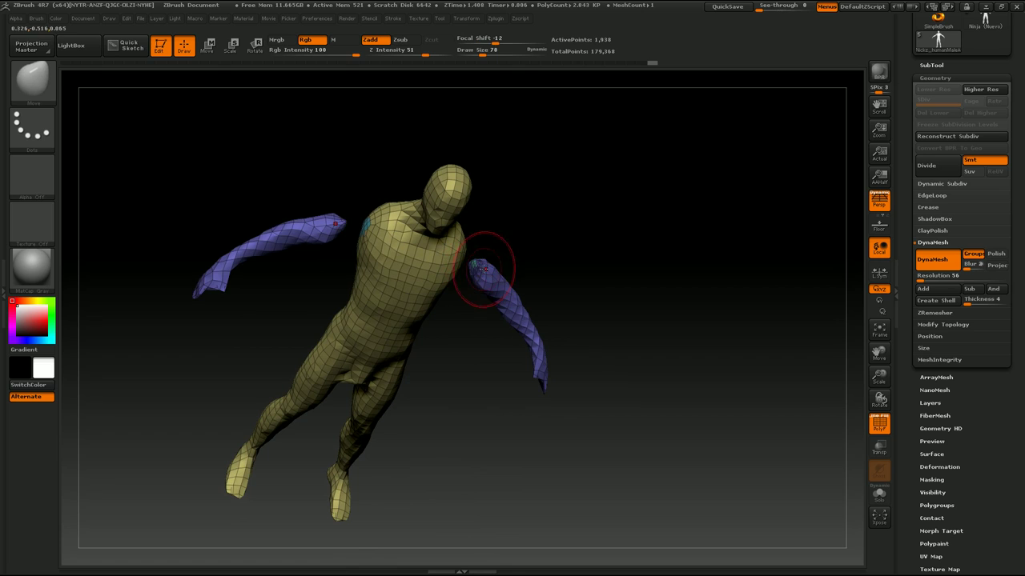
{"action": "mouse_move", "coordinate": [477, 262]}
{"action": "left_mouse_down"}
{"action": "mouse_move", "coordinate": [544, 254]}
{"action": "mouse_move", "coordinate": [366, 229]}
{"action": "mouse_move", "coordinate": [361, 327]}
{"action": "mouse_move", "coordinate": [522, 347]}
{"action": "mouse_move", "coordinate": [539, 327]}
{"action": "left_mouse_up"}
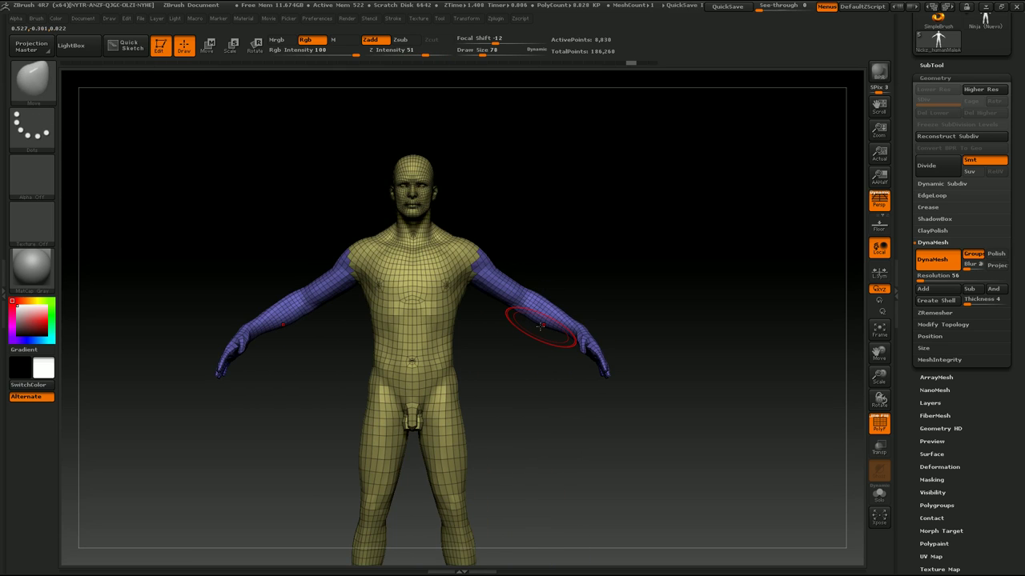
{"action": "left_click", "coordinate": [936, 65]}
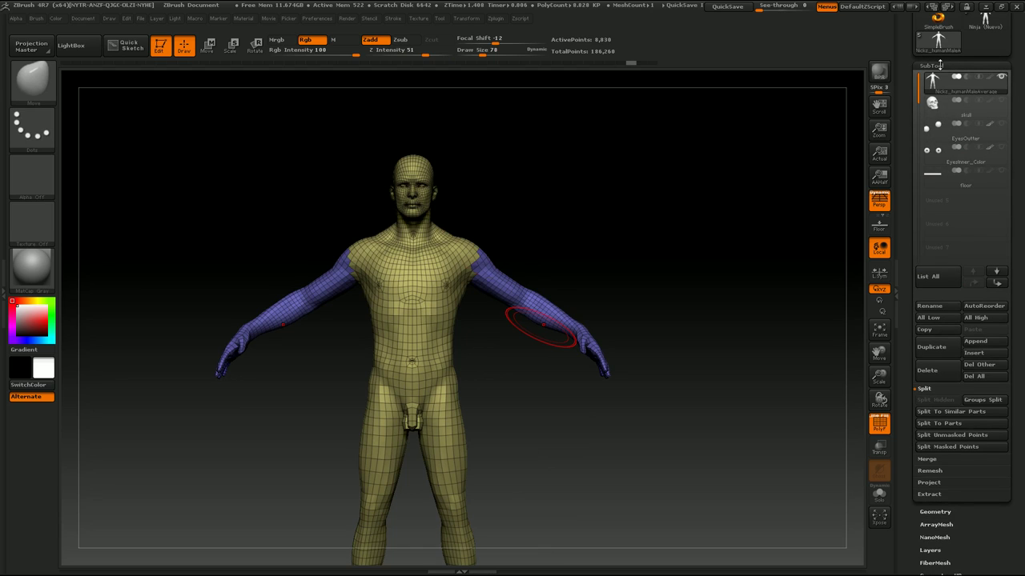
Step: Paint the blue arm group over both shoulders and Groups Split the arms into a subtool
{"action": "mouse_move", "coordinate": [490, 262]}
{"action": "left_mouse_down", "text": "ctrl"}
{"action": "mouse_move", "coordinate": [480, 241]}
{"action": "mouse_move", "coordinate": [506, 256]}
{"action": "mouse_move", "coordinate": [513, 347]}
{"action": "left_mouse_up", "text": "ctrl"}
{"action": "key", "text": "ctrl+w"}
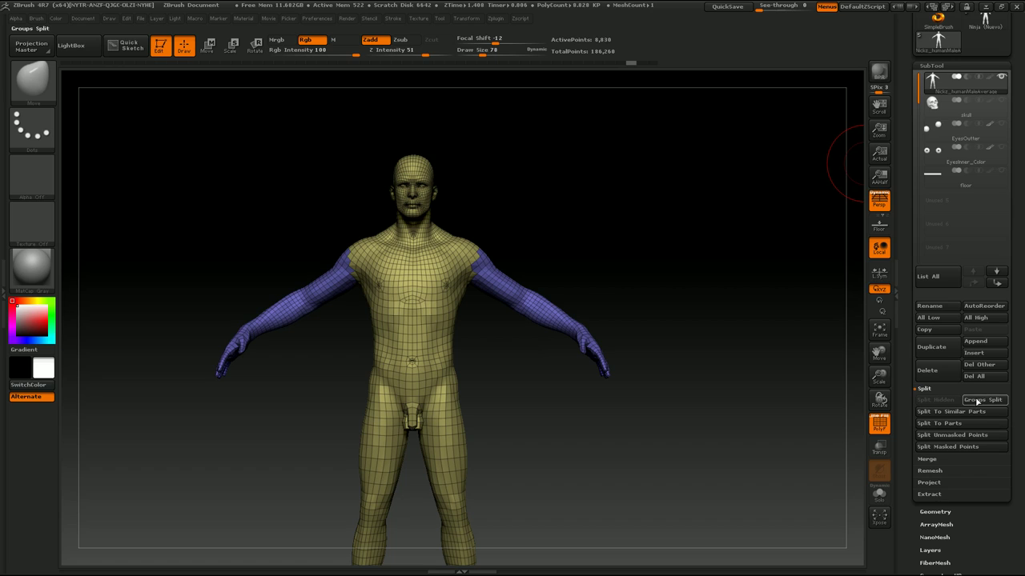
{"action": "left_click", "coordinate": [975, 402]}
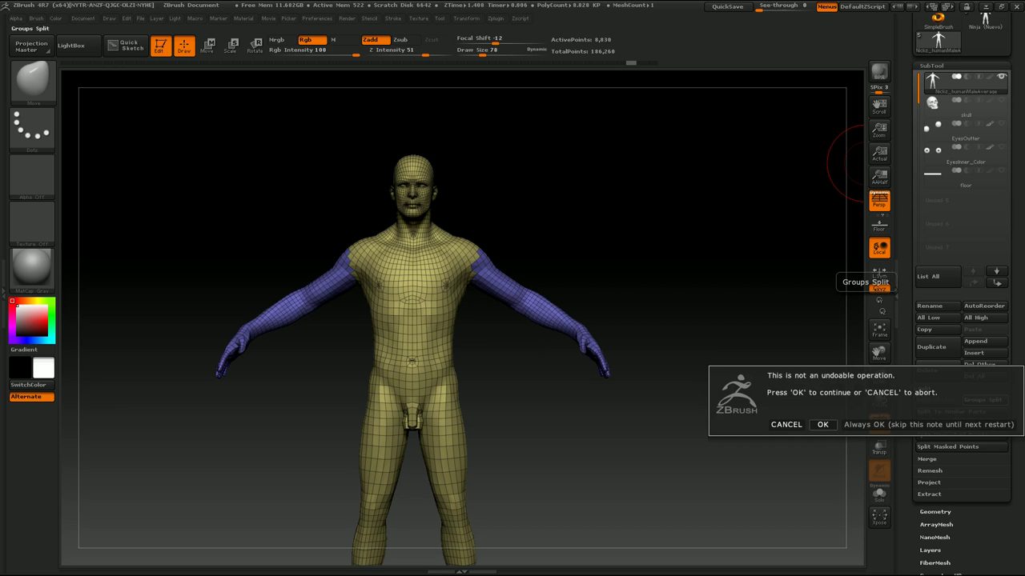
{"action": "left_click", "coordinate": [822, 425]}
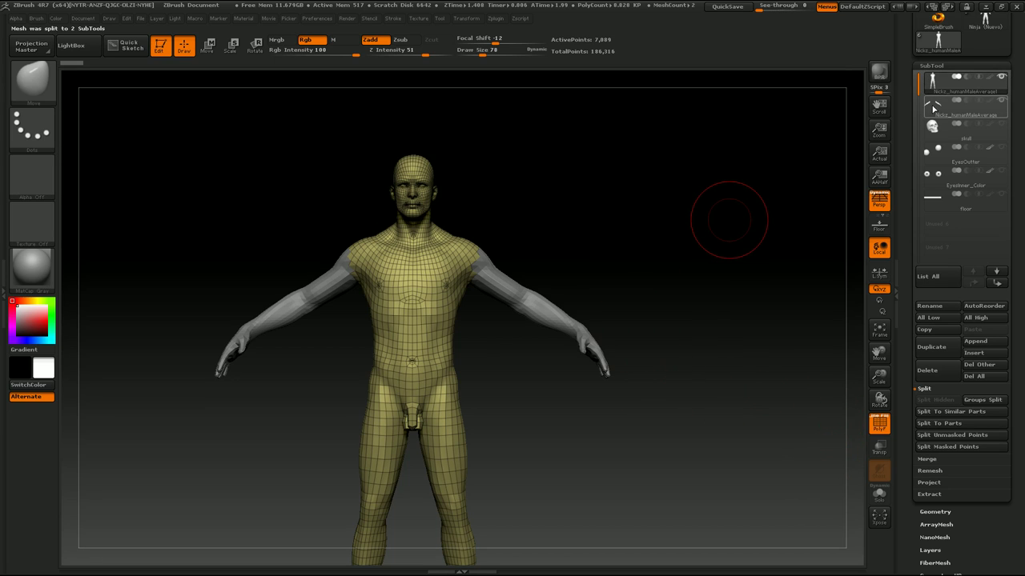
{"action": "mouse_move", "coordinate": [933, 83]}
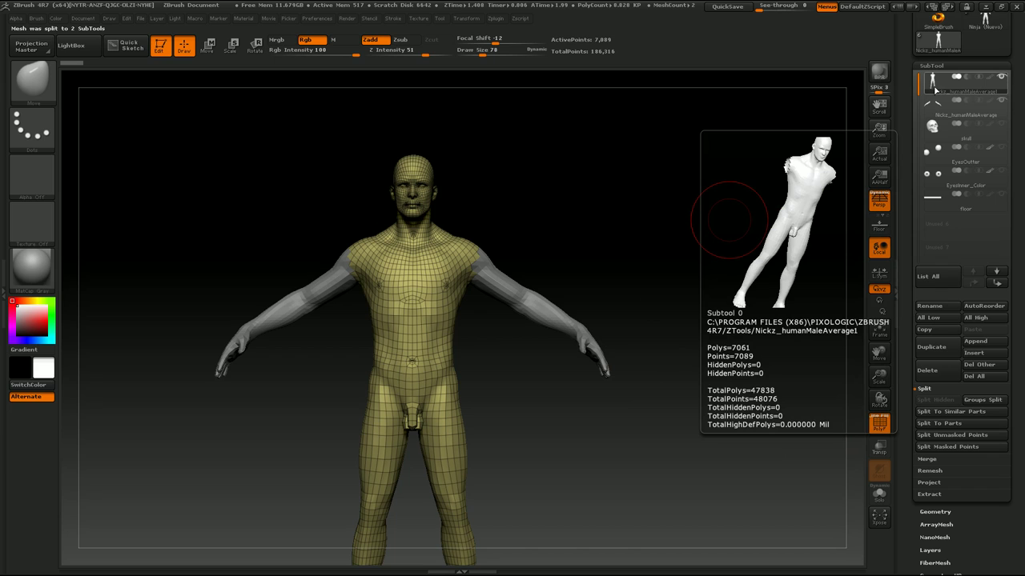
Step: Select the arms subtool, then the body subtool, and expand Merge instead of Split
{"action": "mouse_move", "coordinate": [624, 300]}
{"action": "left_mouse_down"}
{"action": "mouse_move", "coordinate": [468, 243]}
{"action": "mouse_move", "coordinate": [553, 261]}
{"action": "mouse_move", "coordinate": [526, 293]}
{"action": "left_mouse_up"}
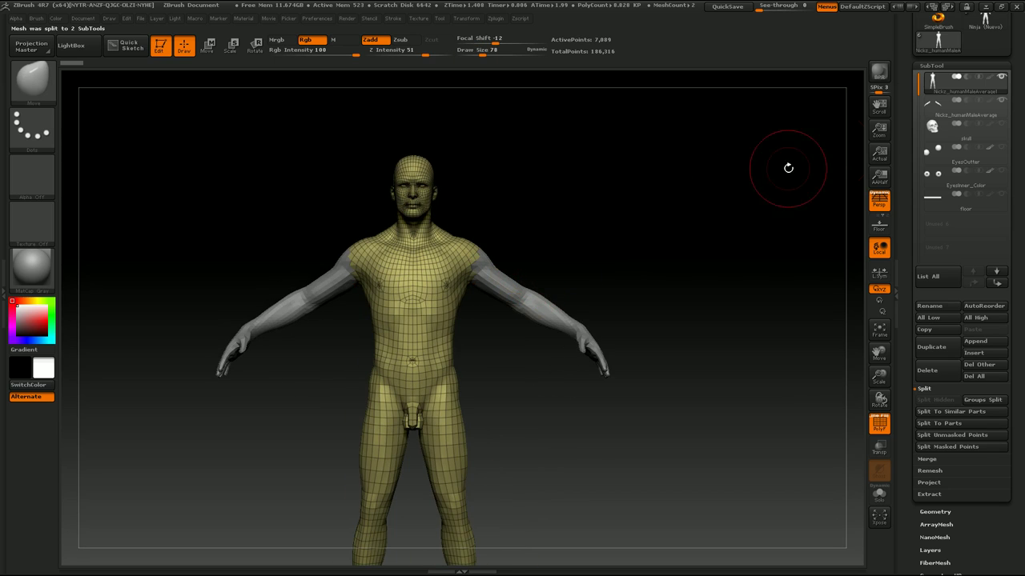
{"action": "left_click", "coordinate": [934, 104]}
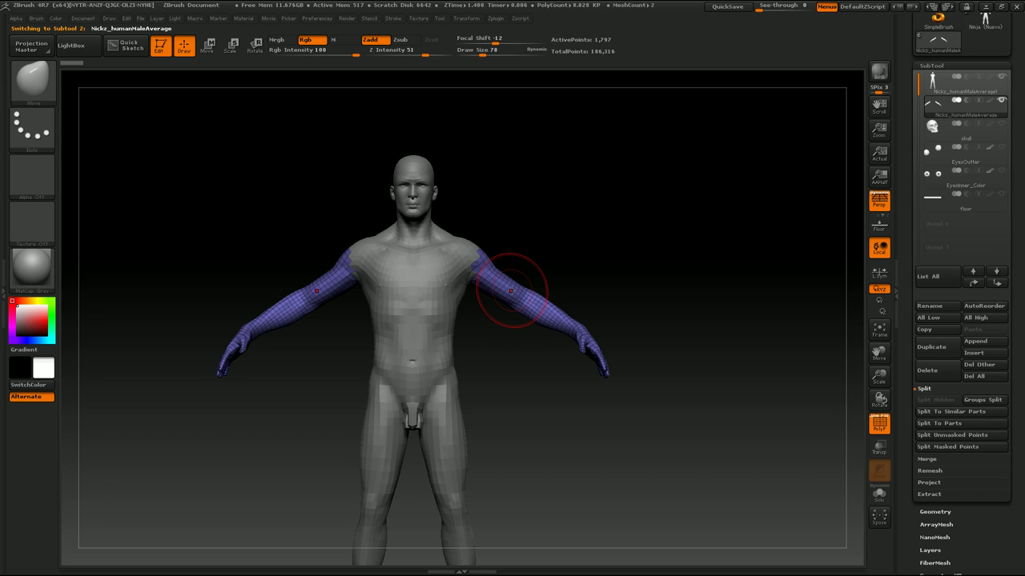
{"action": "left_click_drag", "start_coordinate": [512, 376], "coordinate": [530, 371]}
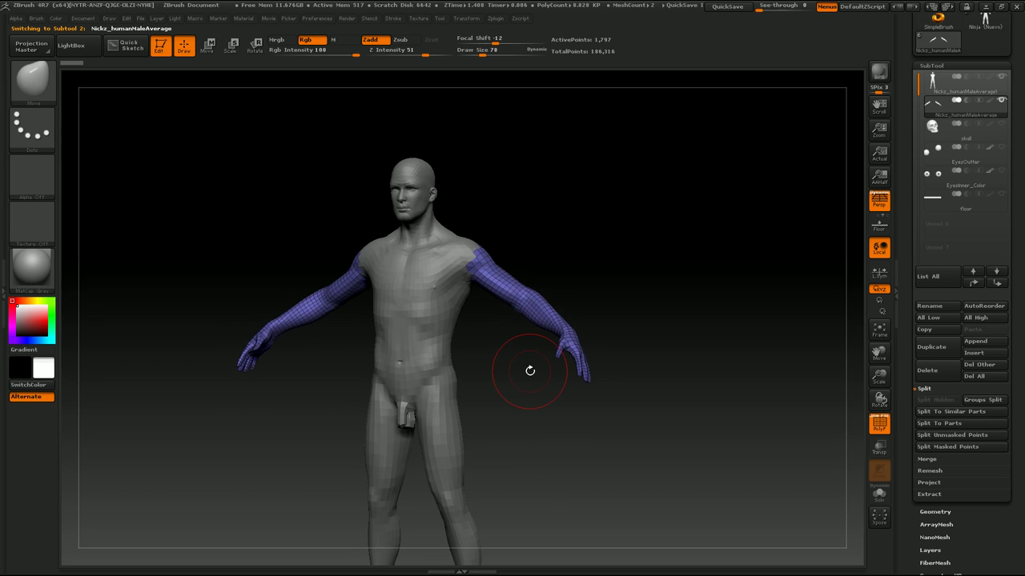
{"action": "left_click", "coordinate": [933, 77]}
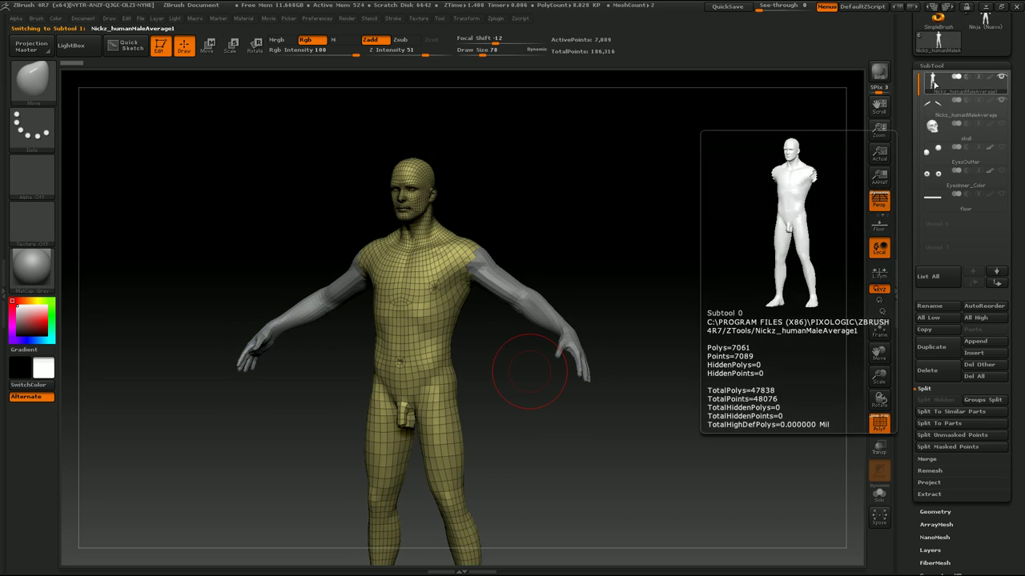
{"action": "left_click", "coordinate": [937, 392]}
{"action": "left_click", "coordinate": [933, 403]}
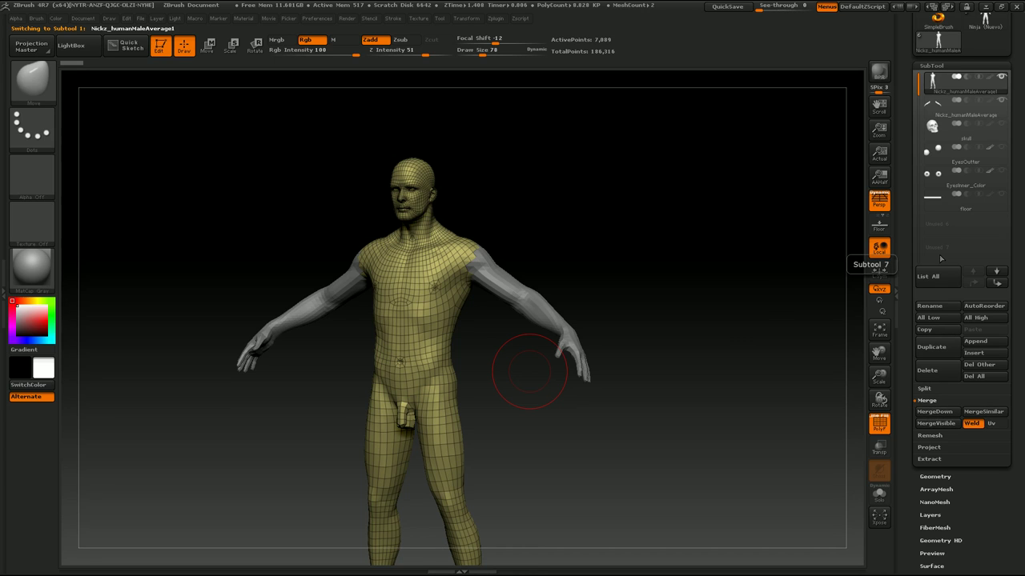
Step: Merge the arms back into the body as one 8,030-point subtool and zoom onto the shoulders
{"action": "left_click", "coordinate": [943, 410]}
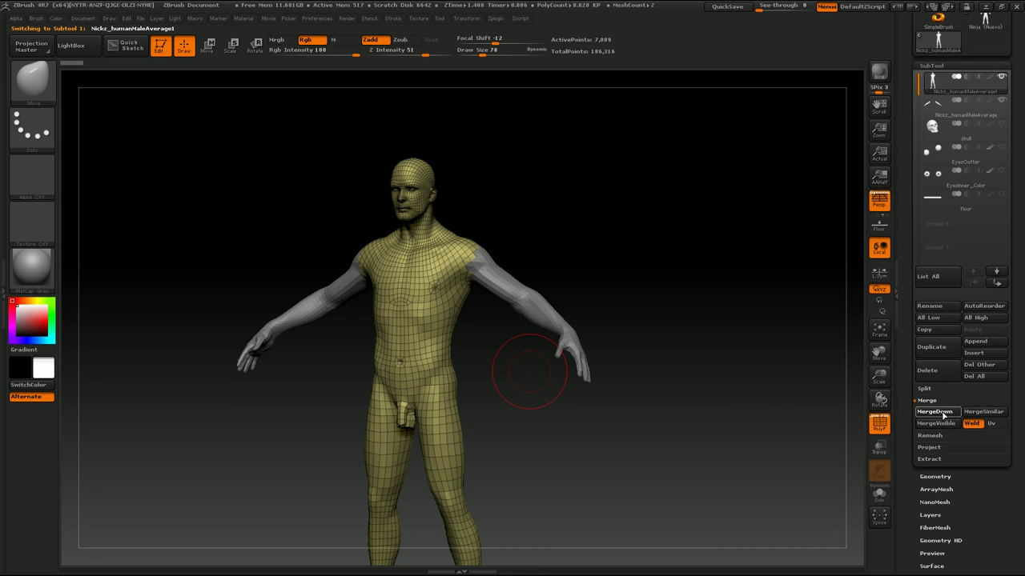
{"action": "left_click", "coordinate": [822, 434]}
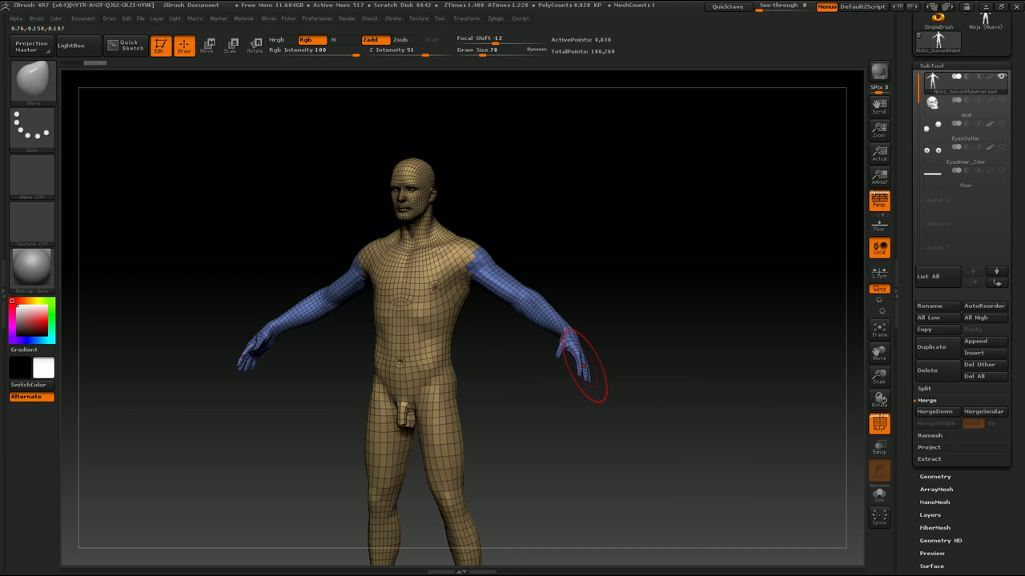
{"action": "mouse_move", "coordinate": [526, 264]}
{"action": "left_mouse_down", "text": "alt"}
{"action": "mouse_move", "coordinate": [471, 274]}
{"action": "mouse_move", "coordinate": [504, 217]}
{"action": "mouse_move", "coordinate": [537, 344]}
{"action": "mouse_move", "coordinate": [545, 190]}
{"action": "mouse_move", "coordinate": [582, 259]}
{"action": "left_mouse_up", "text": "alt"}
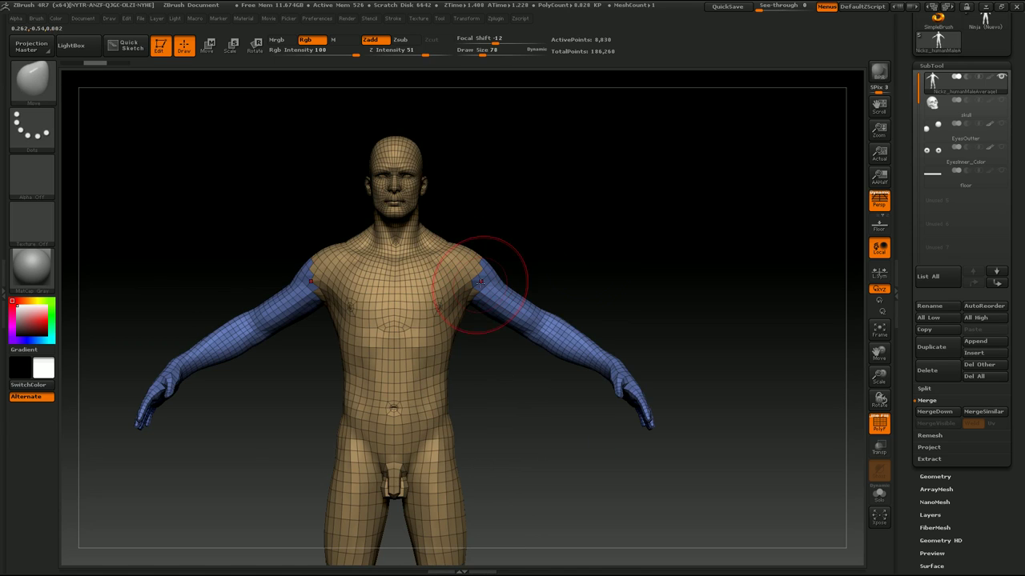
{"action": "key", "text": "ctrl"}
{"action": "mouse_move", "coordinate": [515, 244]}
{"action": "left_mouse_down", "text": "alt"}
{"action": "mouse_move", "coordinate": [503, 341]}
{"action": "mouse_move", "coordinate": [458, 320]}
{"action": "left_mouse_up", "text": "alt"}
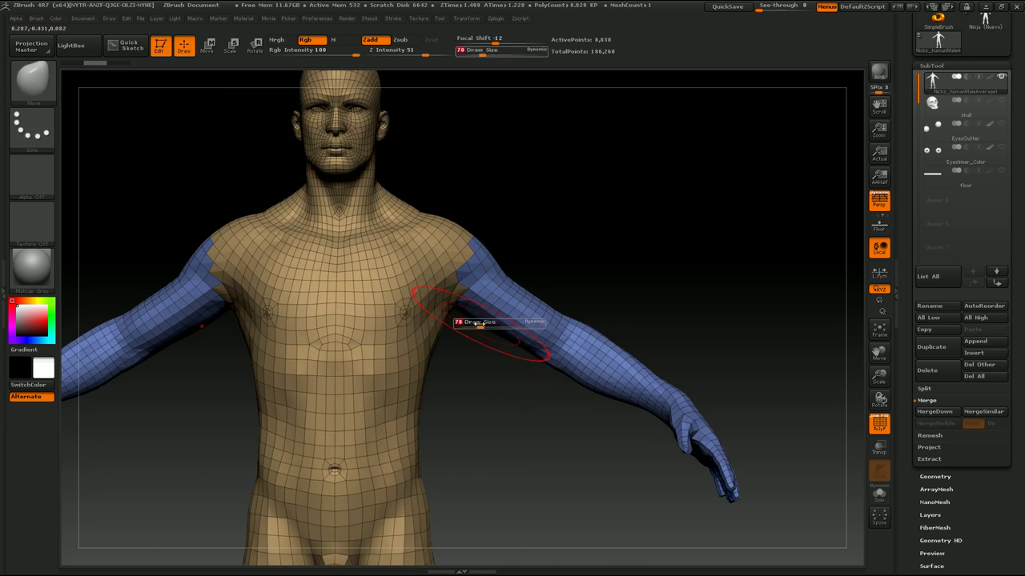
{"action": "left_click_drag", "start_coordinate": [464, 377], "coordinate": [464, 322]}
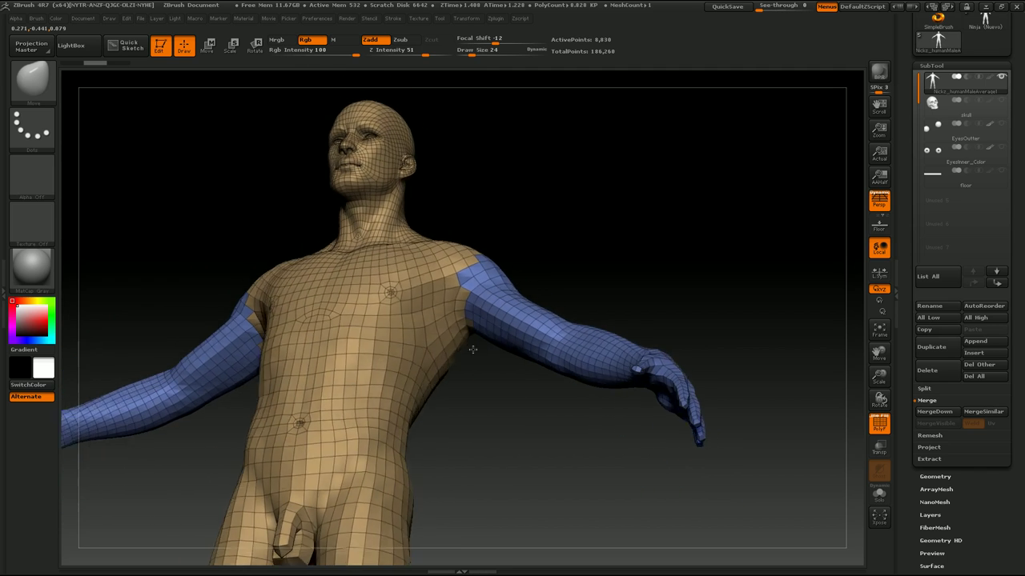
{"action": "key", "text": "shift"}
{"action": "mouse_move", "coordinate": [529, 245]}
{"action": "left_mouse_down"}
{"action": "mouse_move", "coordinate": [539, 281]}
{"action": "mouse_move", "coordinate": [583, 315]}
{"action": "mouse_move", "coordinate": [540, 229]}
{"action": "left_mouse_up"}
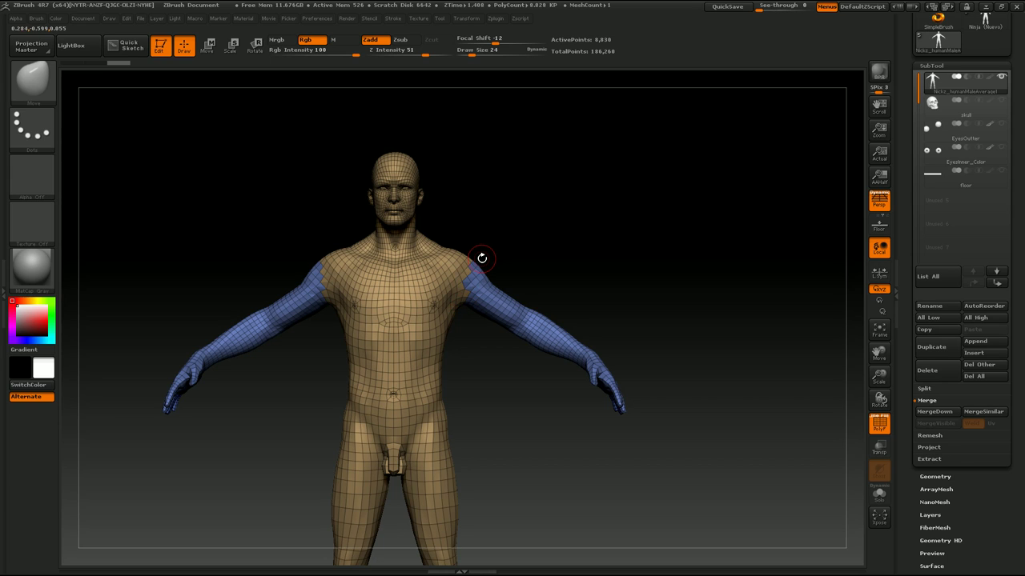
Step: Groups Split the arms off again into a separate 1,797-point subtool
{"action": "left_click", "coordinate": [951, 389]}
{"action": "left_click", "coordinate": [982, 400]}
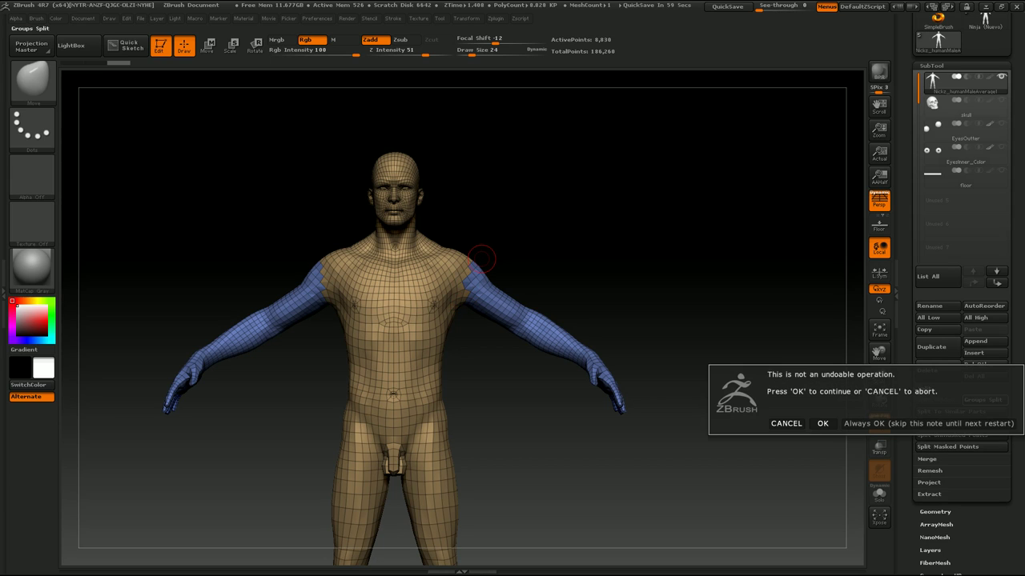
{"action": "left_click", "coordinate": [828, 423]}
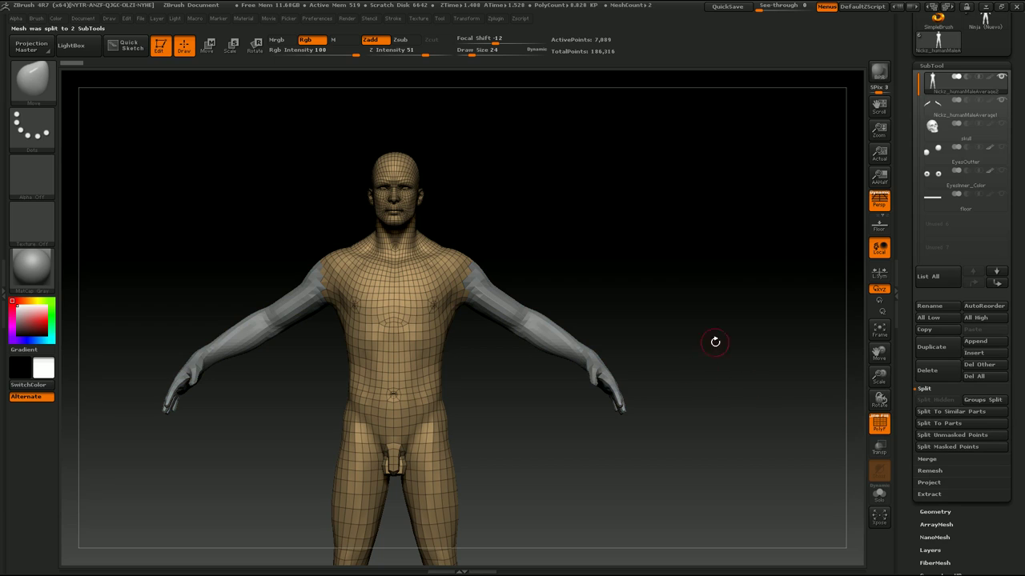
Step: Select the arms subtool, raise draw size to 65 and push the shoulder ends jagged
{"action": "left_click", "coordinate": [935, 105]}
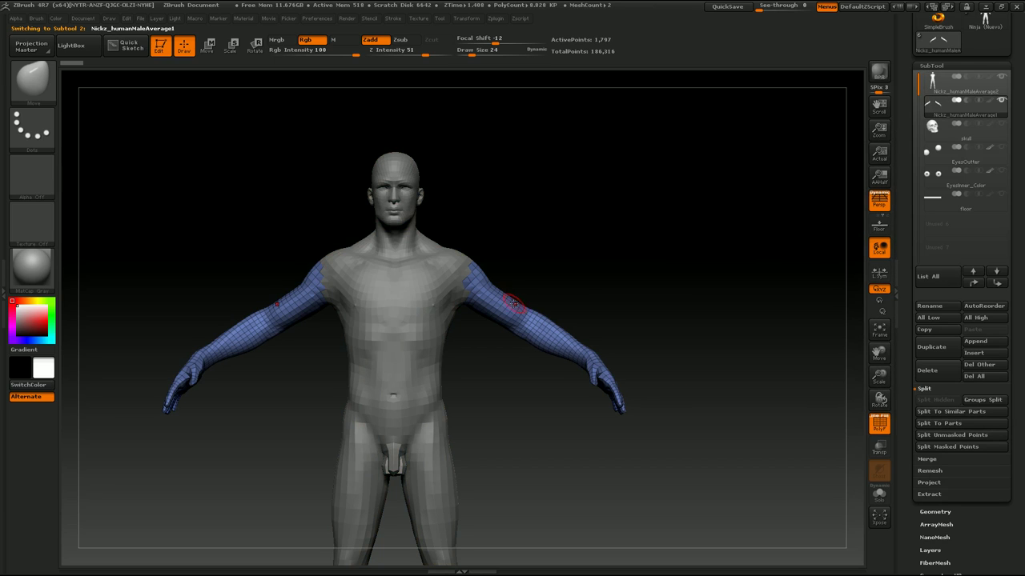
{"action": "key", "text": "s"}
{"action": "left_click_drag", "start_coordinate": [521, 297], "coordinate": [552, 297]}
{"action": "left_click_drag", "start_coordinate": [475, 293], "coordinate": [495, 278]}
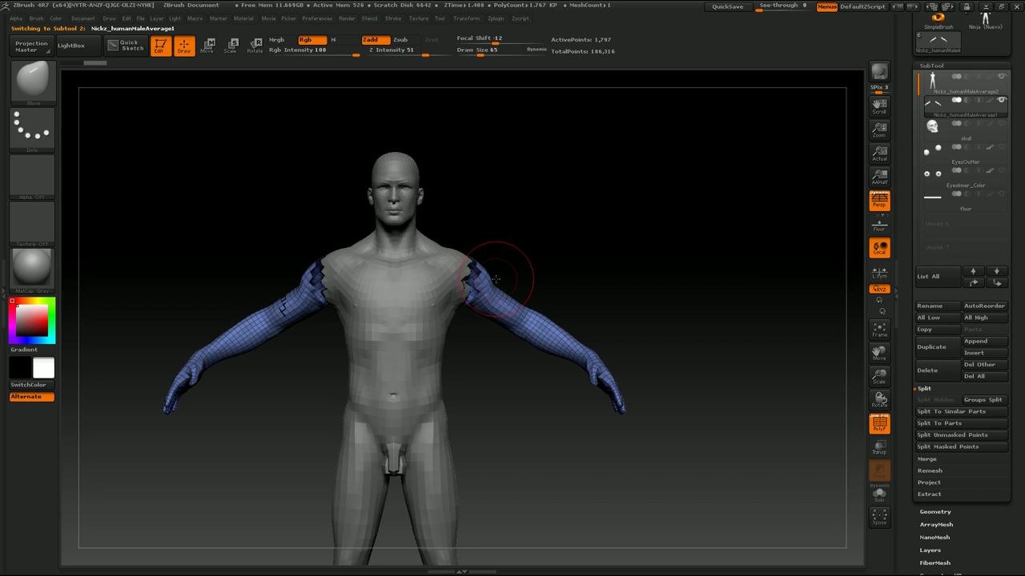
{"action": "key", "text": "Up"}
Step: Select the body subtool and MergeDown the arms into one 8,866-point subtool
{"action": "left_click", "coordinate": [923, 388]}
{"action": "left_click", "coordinate": [940, 400]}
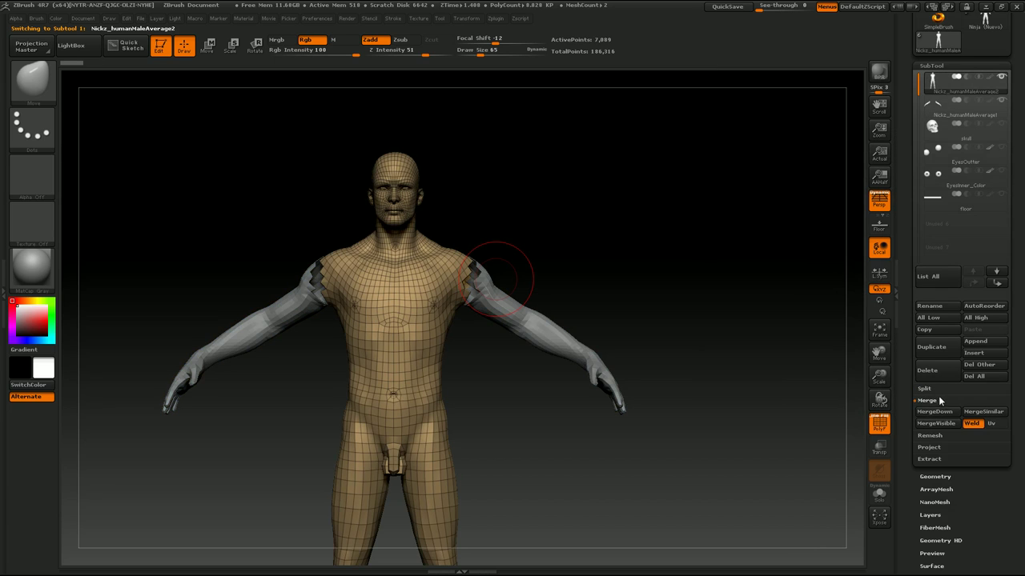
{"action": "left_click", "coordinate": [934, 412]}
{"action": "left_click", "coordinate": [822, 437]}
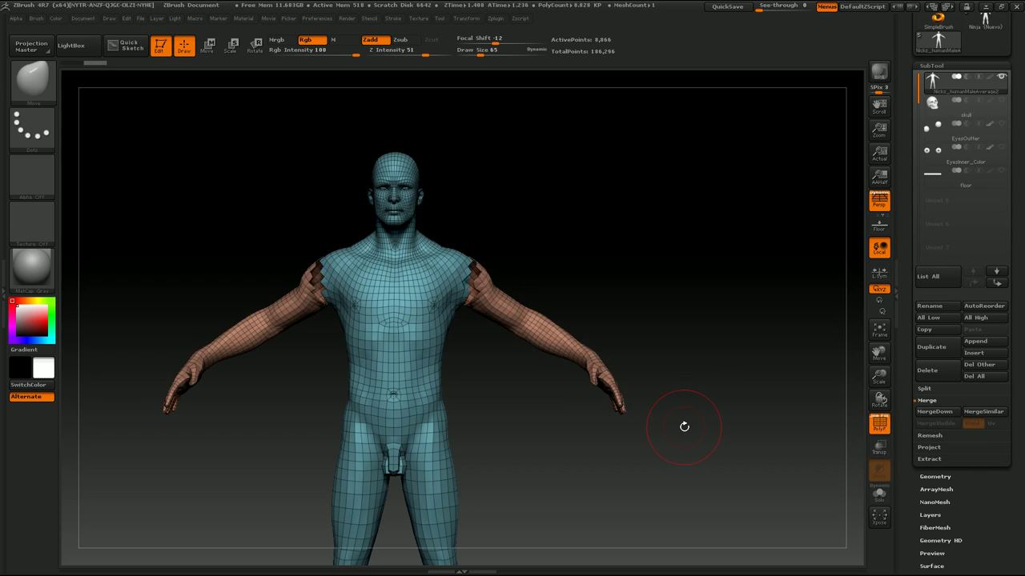
Step: Orbit and zoom around the shoulder seams, toggling the arms' visibility to compare
{"action": "mouse_move", "coordinate": [565, 286]}
{"action": "left_mouse_down"}
{"action": "mouse_move", "coordinate": [479, 284]}
{"action": "mouse_move", "coordinate": [549, 371]}
{"action": "mouse_move", "coordinate": [533, 293]}
{"action": "mouse_move", "coordinate": [571, 246]}
{"action": "left_mouse_up"}
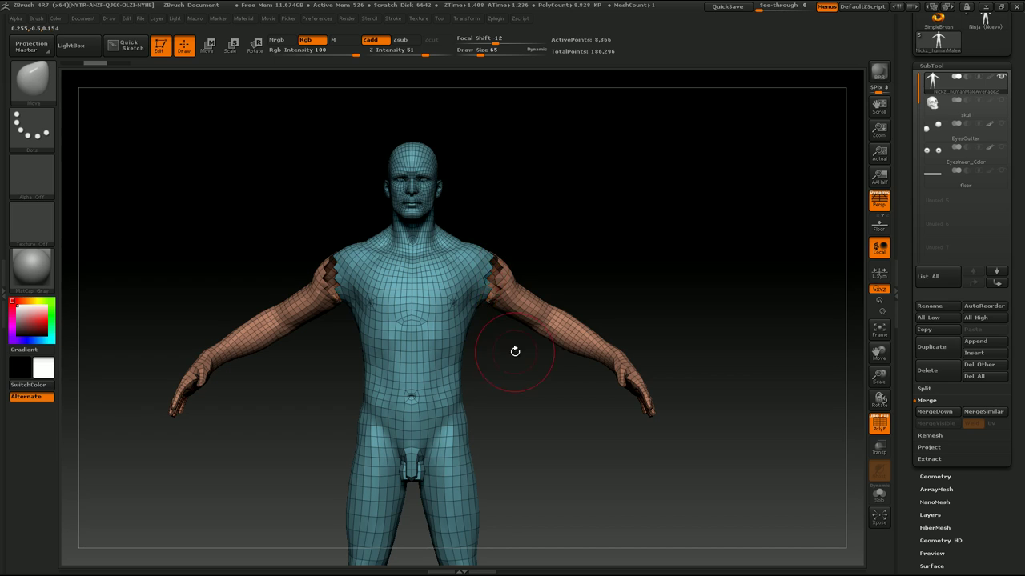
{"action": "mouse_move", "coordinate": [514, 351]}
{"action": "left_mouse_down"}
{"action": "mouse_move", "coordinate": [499, 348]}
{"action": "mouse_move", "coordinate": [550, 358]}
{"action": "left_mouse_up"}
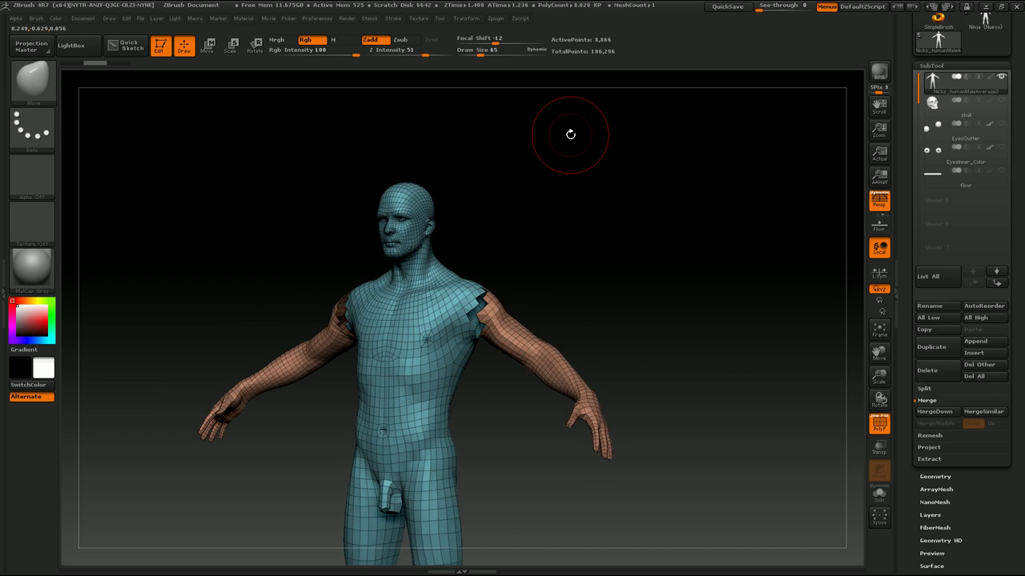
{"action": "mouse_move", "coordinate": [485, 320]}
{"action": "left_mouse_down"}
{"action": "mouse_move", "coordinate": [498, 405]}
{"action": "mouse_move", "coordinate": [487, 362]}
{"action": "mouse_move", "coordinate": [477, 362]}
{"action": "mouse_move", "coordinate": [475, 321]}
{"action": "left_mouse_up"}
{"action": "key", "text": "s"}
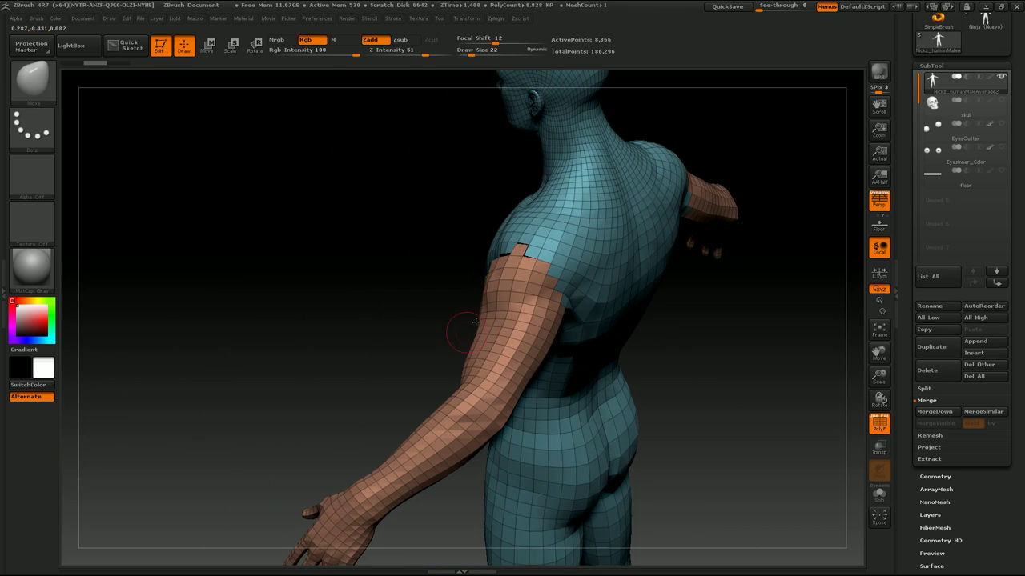
{"action": "left_click_drag", "start_coordinate": [564, 303], "coordinate": [539, 276]}
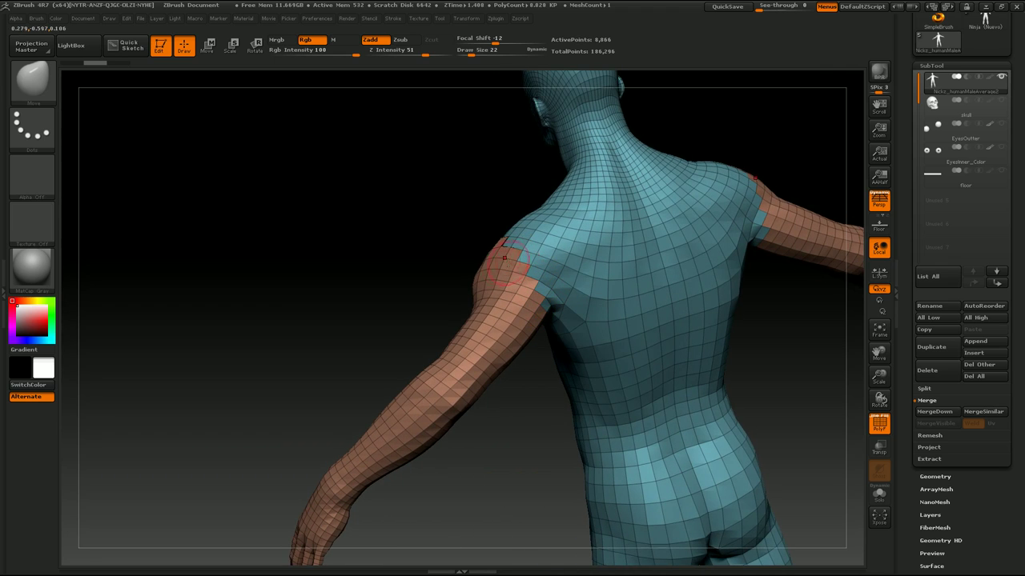
{"action": "mouse_move", "coordinate": [442, 273]}
{"action": "left_mouse_down"}
{"action": "mouse_move", "coordinate": [446, 286]}
{"action": "mouse_move", "coordinate": [504, 256]}
{"action": "mouse_move", "coordinate": [530, 279]}
{"action": "mouse_move", "coordinate": [564, 281]}
{"action": "mouse_move", "coordinate": [579, 265]}
{"action": "mouse_move", "coordinate": [539, 328]}
{"action": "mouse_move", "coordinate": [555, 389]}
{"action": "mouse_move", "coordinate": [526, 387]}
{"action": "mouse_move", "coordinate": [547, 385]}
{"action": "mouse_move", "coordinate": [533, 426]}
{"action": "mouse_move", "coordinate": [549, 425]}
{"action": "left_mouse_up"}
{"action": "left_click", "coordinate": [504, 430], "text": "ctrl+shift"}
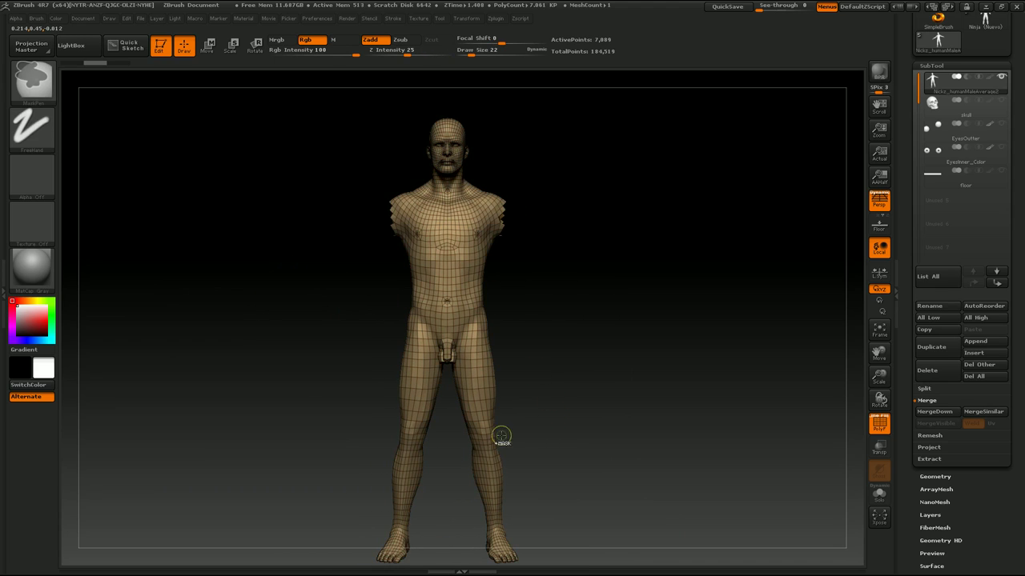
{"action": "left_click", "coordinate": [514, 439], "text": "ctrl+shift"}
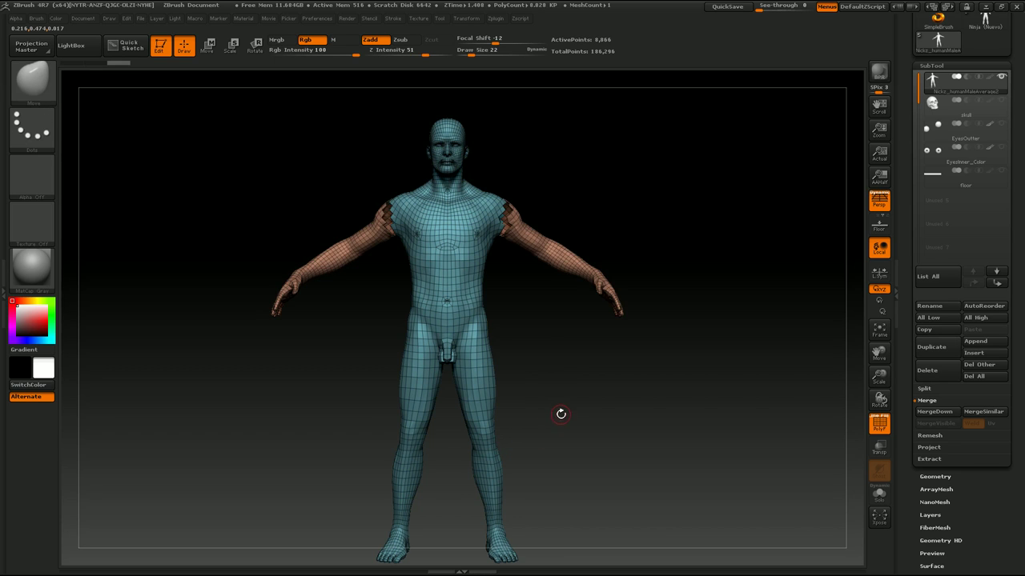
{"action": "left_click_drag", "start_coordinate": [561, 414], "coordinate": [581, 416]}
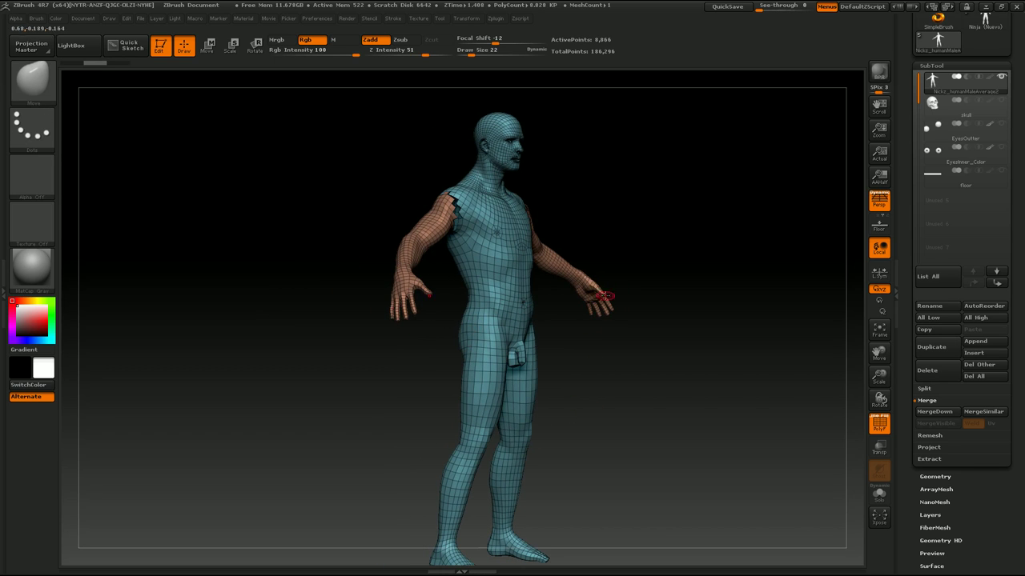
{"action": "left_click_drag", "start_coordinate": [644, 297], "coordinate": [611, 292], "text": "shift"}
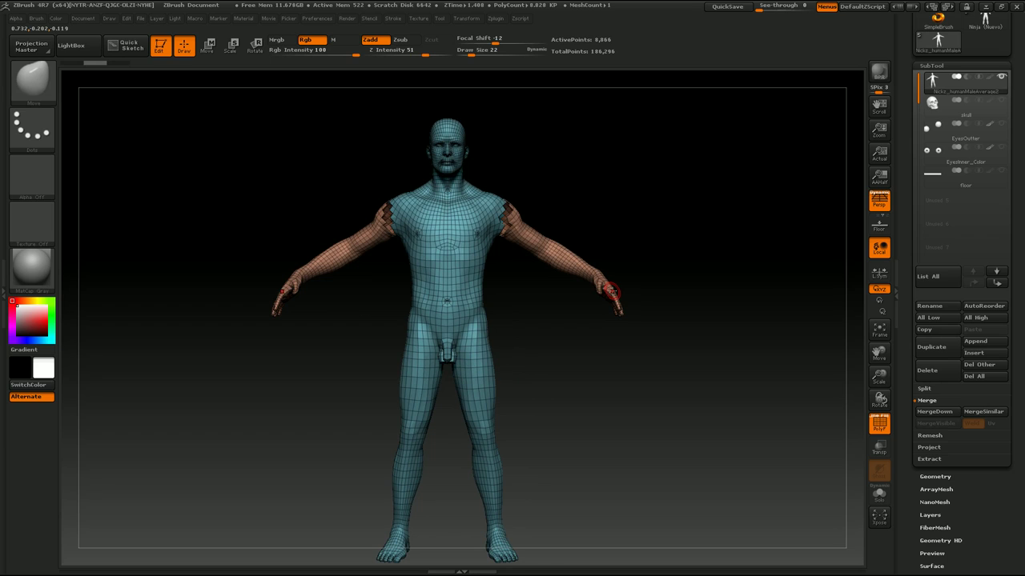
{"action": "mouse_move", "coordinate": [574, 427]}
{"action": "left_mouse_down"}
{"action": "mouse_move", "coordinate": [579, 403]}
{"action": "mouse_move", "coordinate": [571, 443]}
{"action": "mouse_move", "coordinate": [565, 413]}
{"action": "left_mouse_up"}
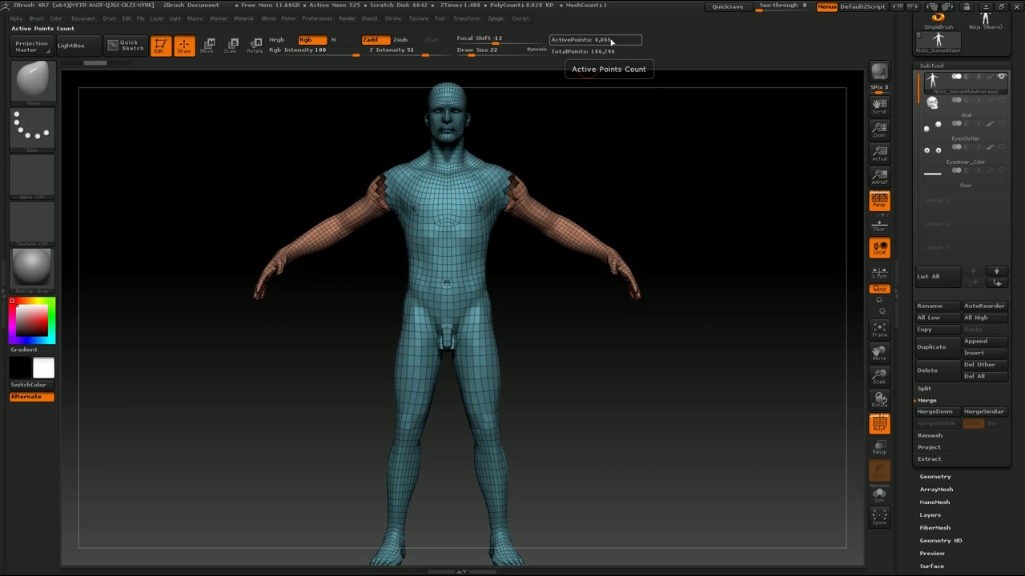
Step: Subdivide the merged figure to 565,296 points and hide the polyframe and group colours
{"action": "key", "text": "b"}
{"action": "key", "text": "c"}
{"action": "key", "text": "b"}
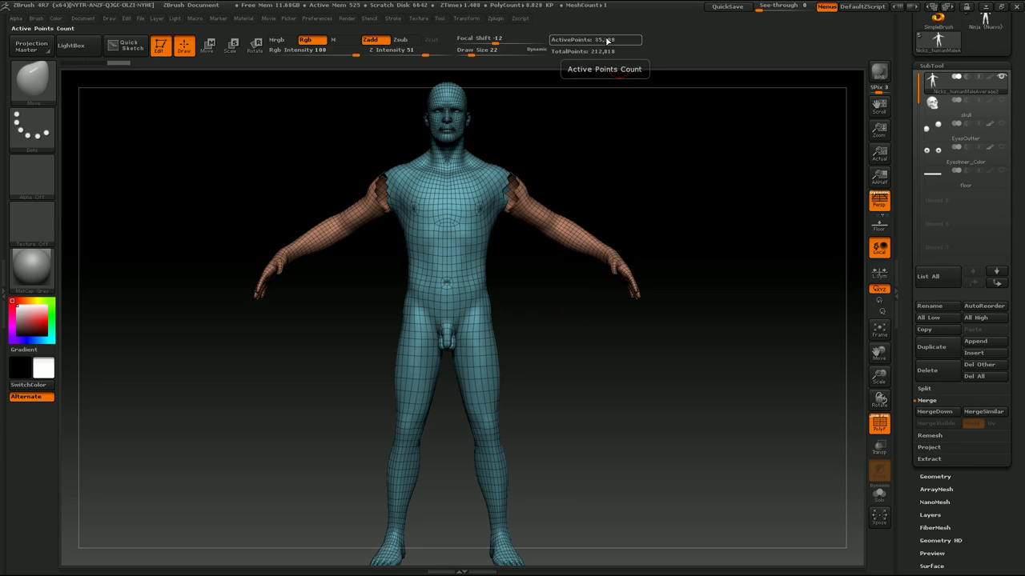
{"action": "key", "text": "shift+f"}
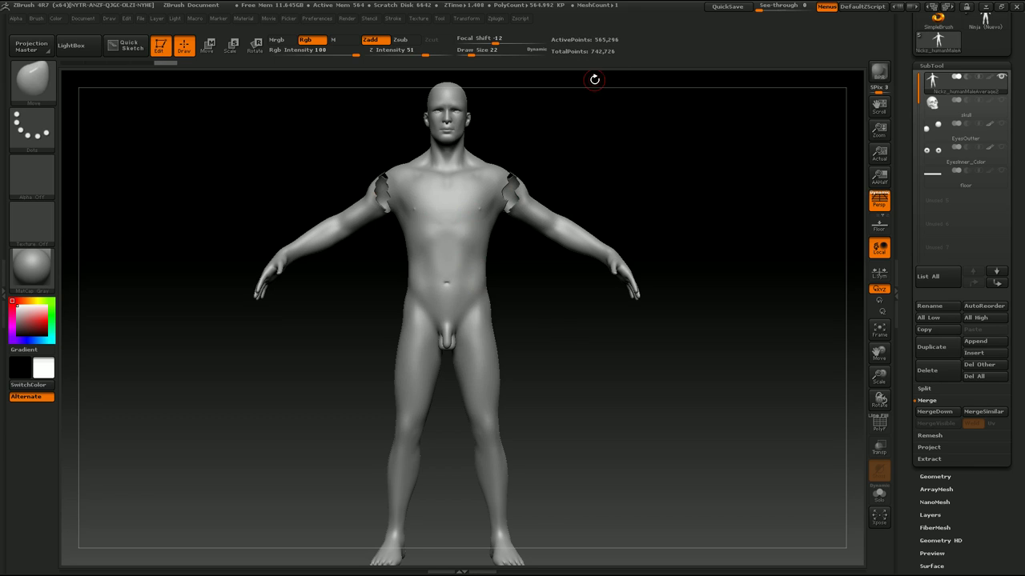
{"action": "mouse_move", "coordinate": [562, 362]}
{"action": "left_mouse_down"}
{"action": "mouse_move", "coordinate": [539, 384]}
{"action": "mouse_move", "coordinate": [584, 375]}
{"action": "mouse_move", "coordinate": [586, 362]}
{"action": "left_mouse_up"}
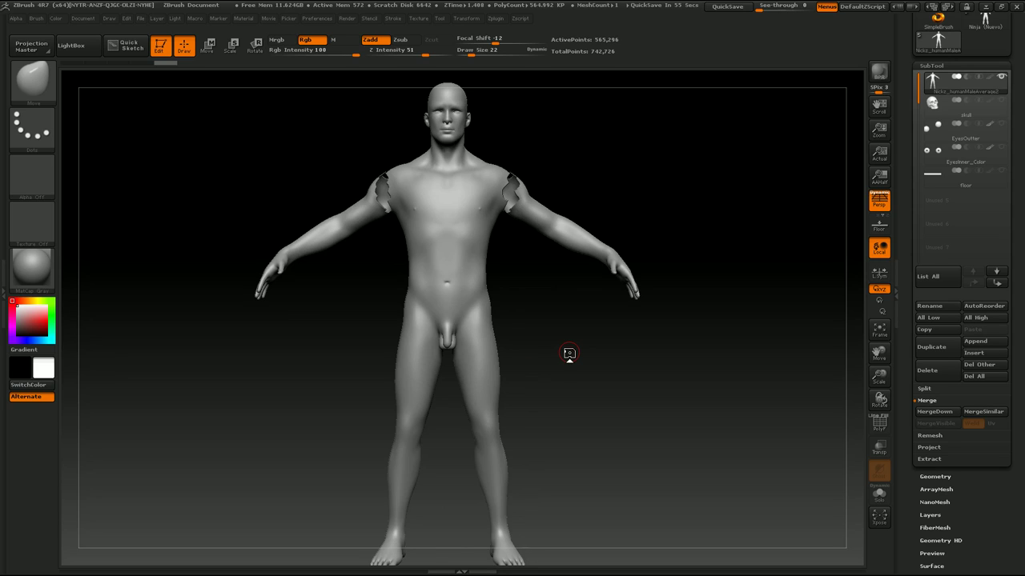
{"action": "key", "text": "ctrl+shift"}
{"action": "mouse_move", "coordinate": [548, 304]}
{"action": "left_mouse_down", "text": "shift"}
{"action": "mouse_move", "coordinate": [533, 311]}
{"action": "mouse_move", "coordinate": [528, 291]}
{"action": "mouse_move", "coordinate": [645, 213]}
{"action": "mouse_move", "coordinate": [629, 151]}
{"action": "mouse_move", "coordinate": [522, 158]}
{"action": "left_mouse_up", "text": "shift"}
{"action": "left_click", "coordinate": [552, 222], "text": "ctrl+shift"}
{"action": "left_click", "coordinate": [643, 205], "text": "ctrl+shift"}
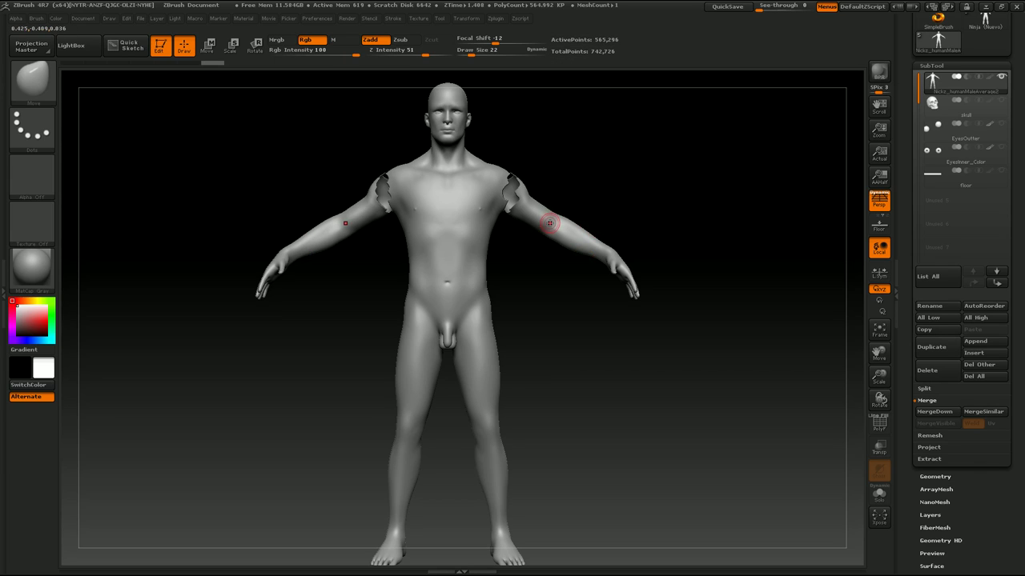
{"action": "left_click", "coordinate": [550, 222], "text": "ctrl+shift"}
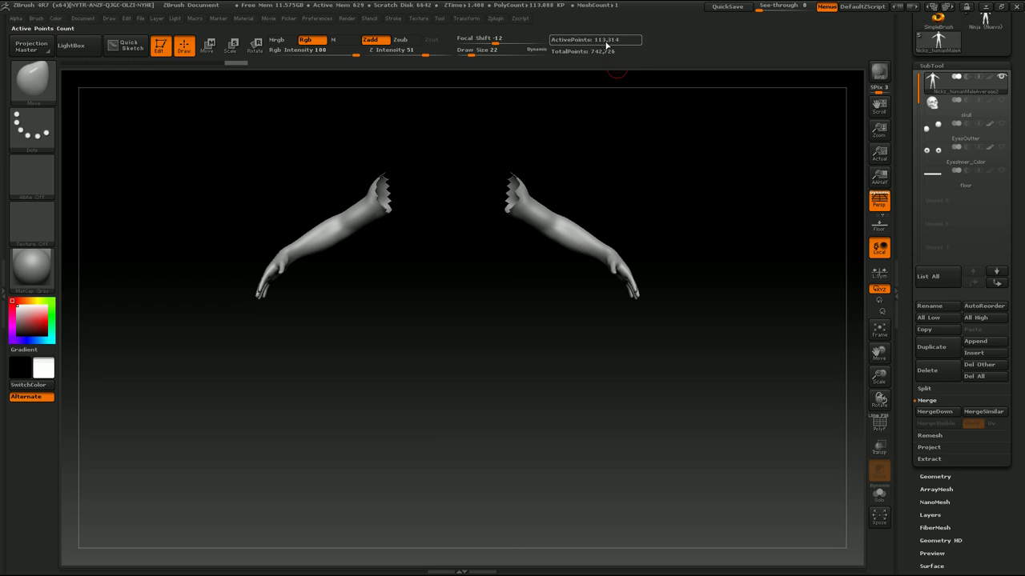
{"action": "left_click_drag", "start_coordinate": [569, 317], "coordinate": [538, 373], "text": "alt"}
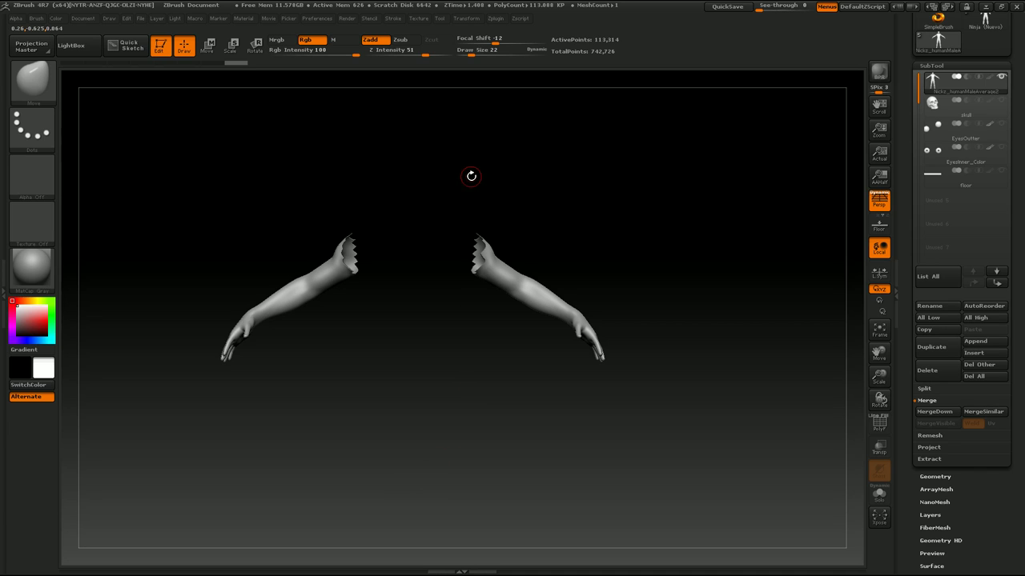
{"action": "key", "text": "ctrl+shift"}
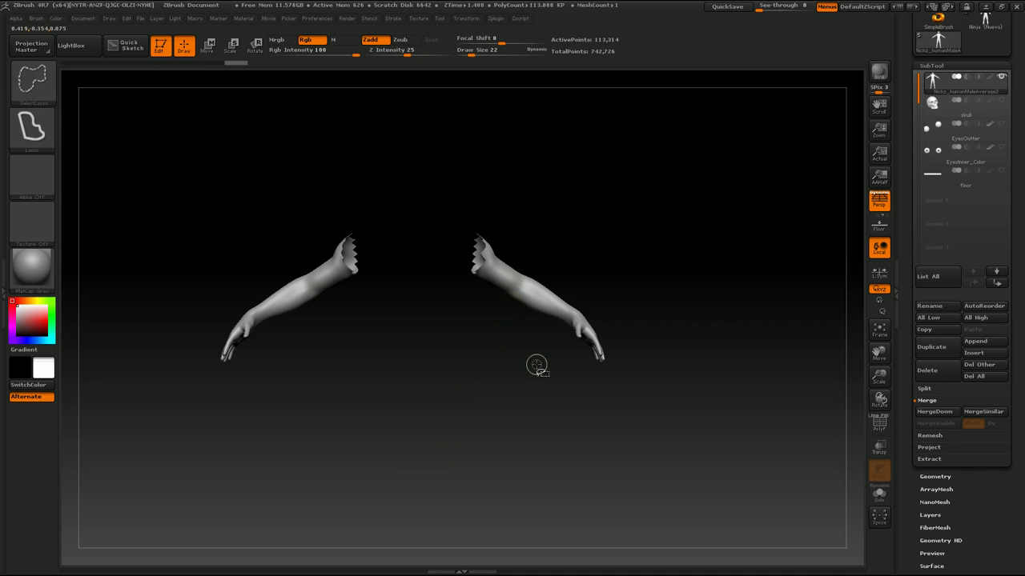
{"action": "left_click", "coordinate": [562, 402], "text": "ctrl+shift"}
{"action": "mouse_move", "coordinate": [549, 395]}
{"action": "left_mouse_down"}
{"action": "mouse_move", "coordinate": [549, 423]}
{"action": "mouse_move", "coordinate": [526, 393]}
{"action": "mouse_move", "coordinate": [574, 393]}
{"action": "mouse_move", "coordinate": [514, 380]}
{"action": "left_mouse_up"}
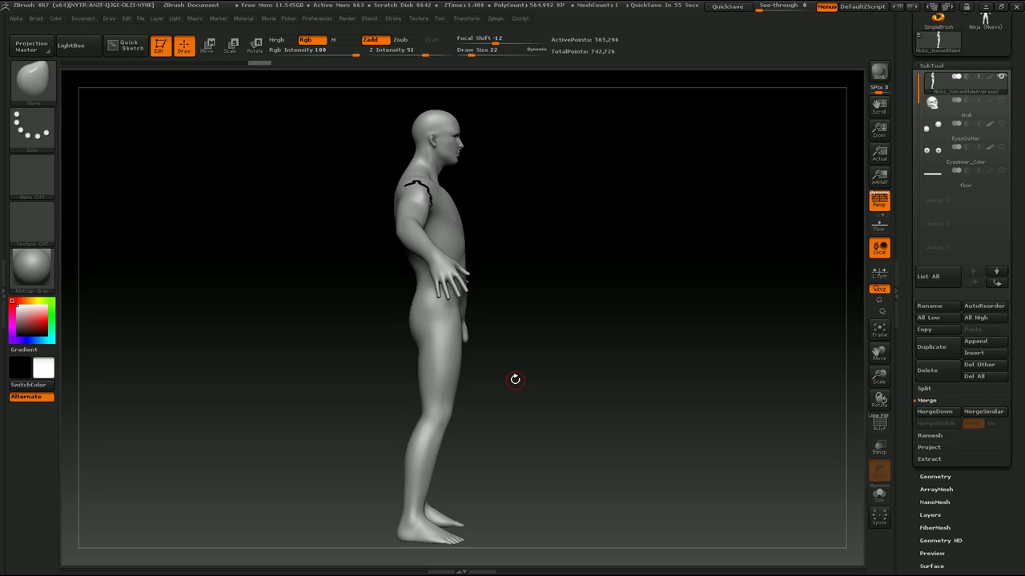
{"action": "mouse_move", "coordinate": [515, 381]}
{"action": "left_mouse_down"}
{"action": "mouse_move", "coordinate": [504, 434]}
{"action": "mouse_move", "coordinate": [483, 439]}
{"action": "mouse_move", "coordinate": [562, 441]}
{"action": "left_mouse_up"}
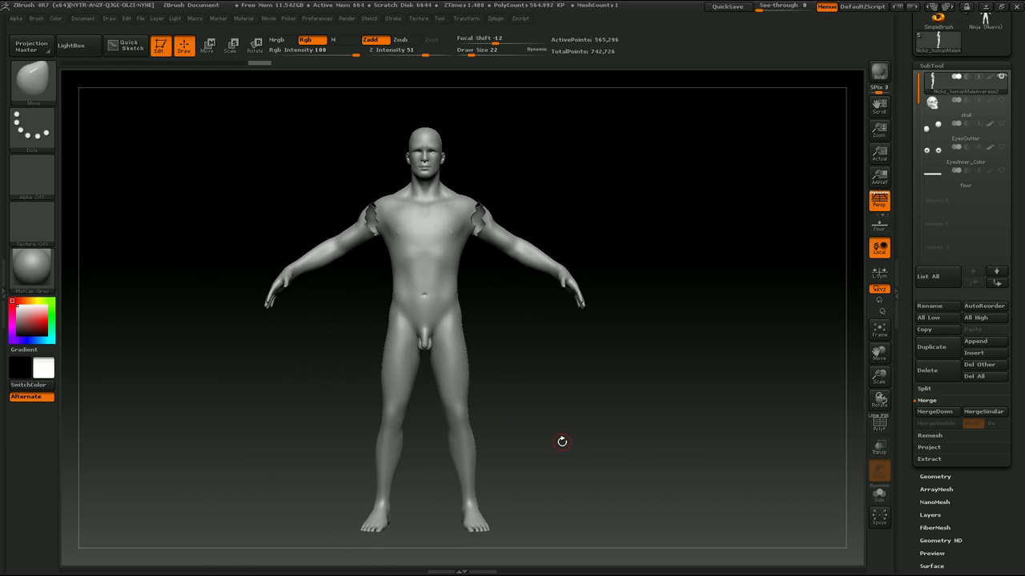